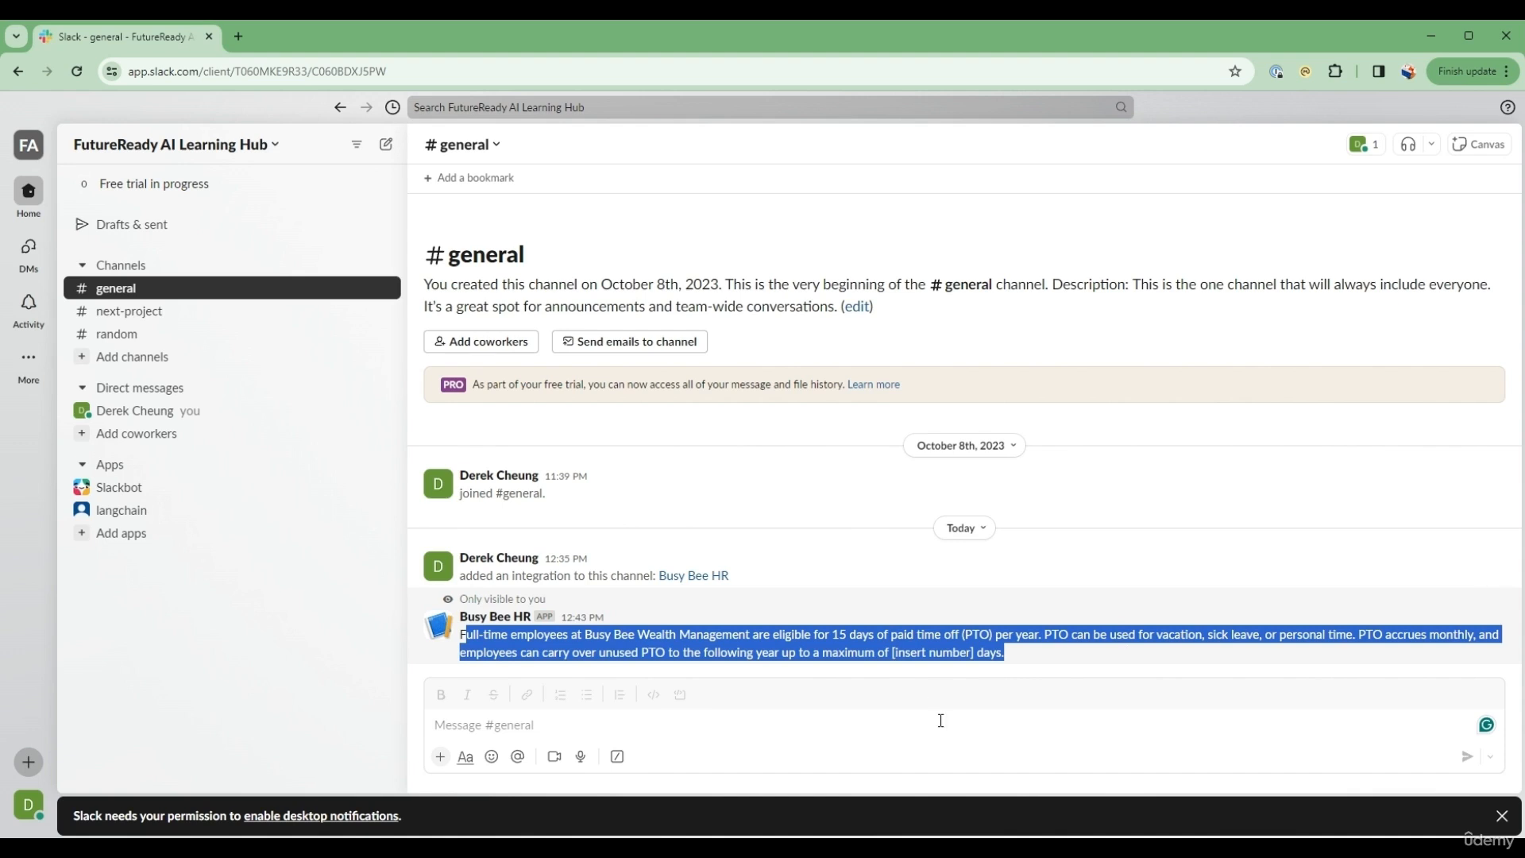
Step: Ask the HR bot in the general channel "/askhr what is the overtime policy"
left_click(941, 722)
type("/askhr")
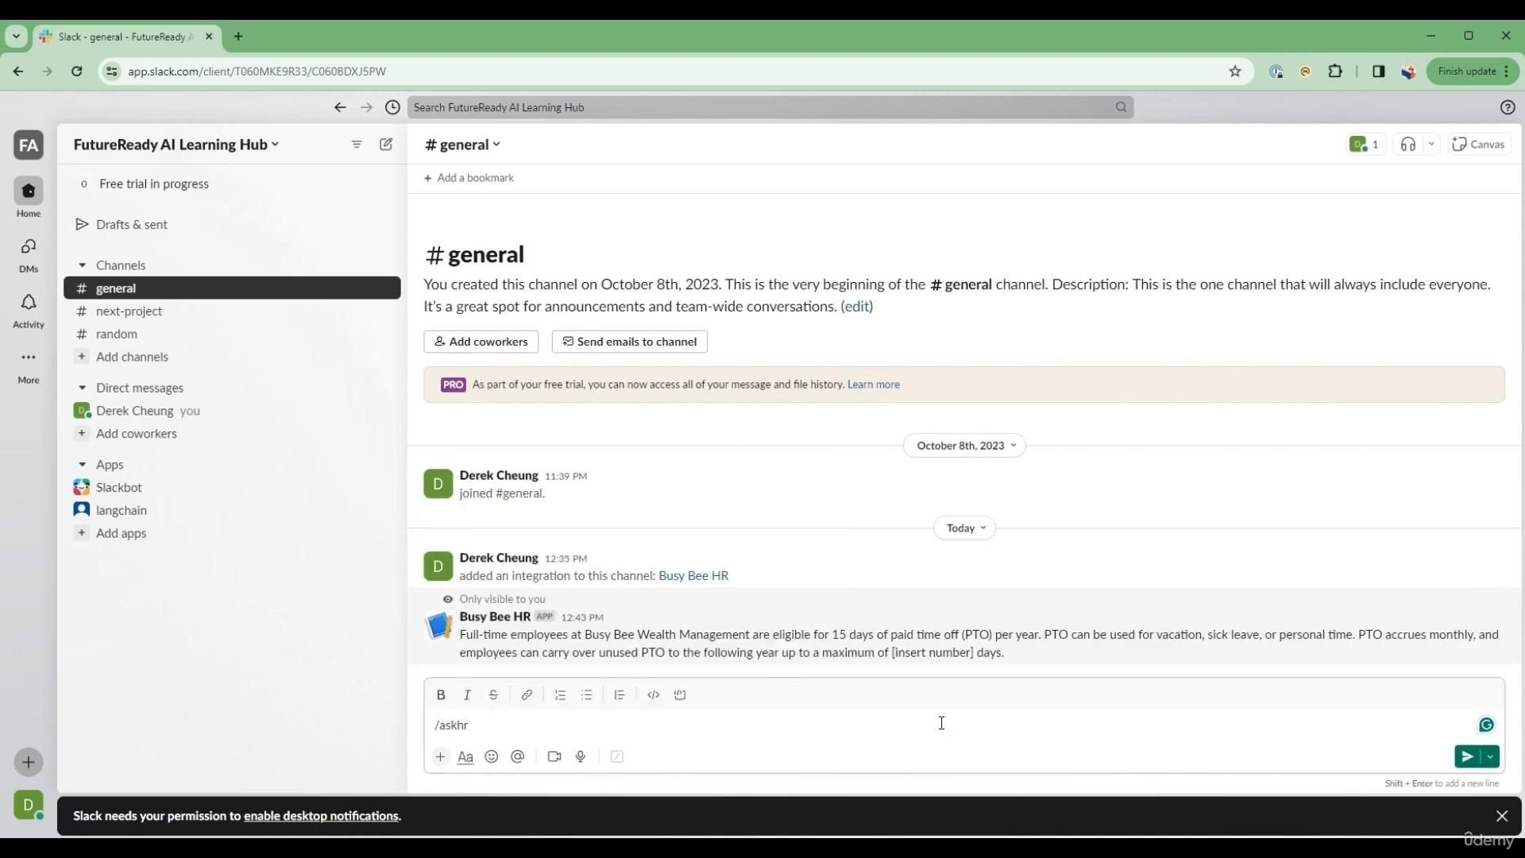
type(" what is")
key("BackSpace")
key("BackSpace")
type("what is the overtime policy")
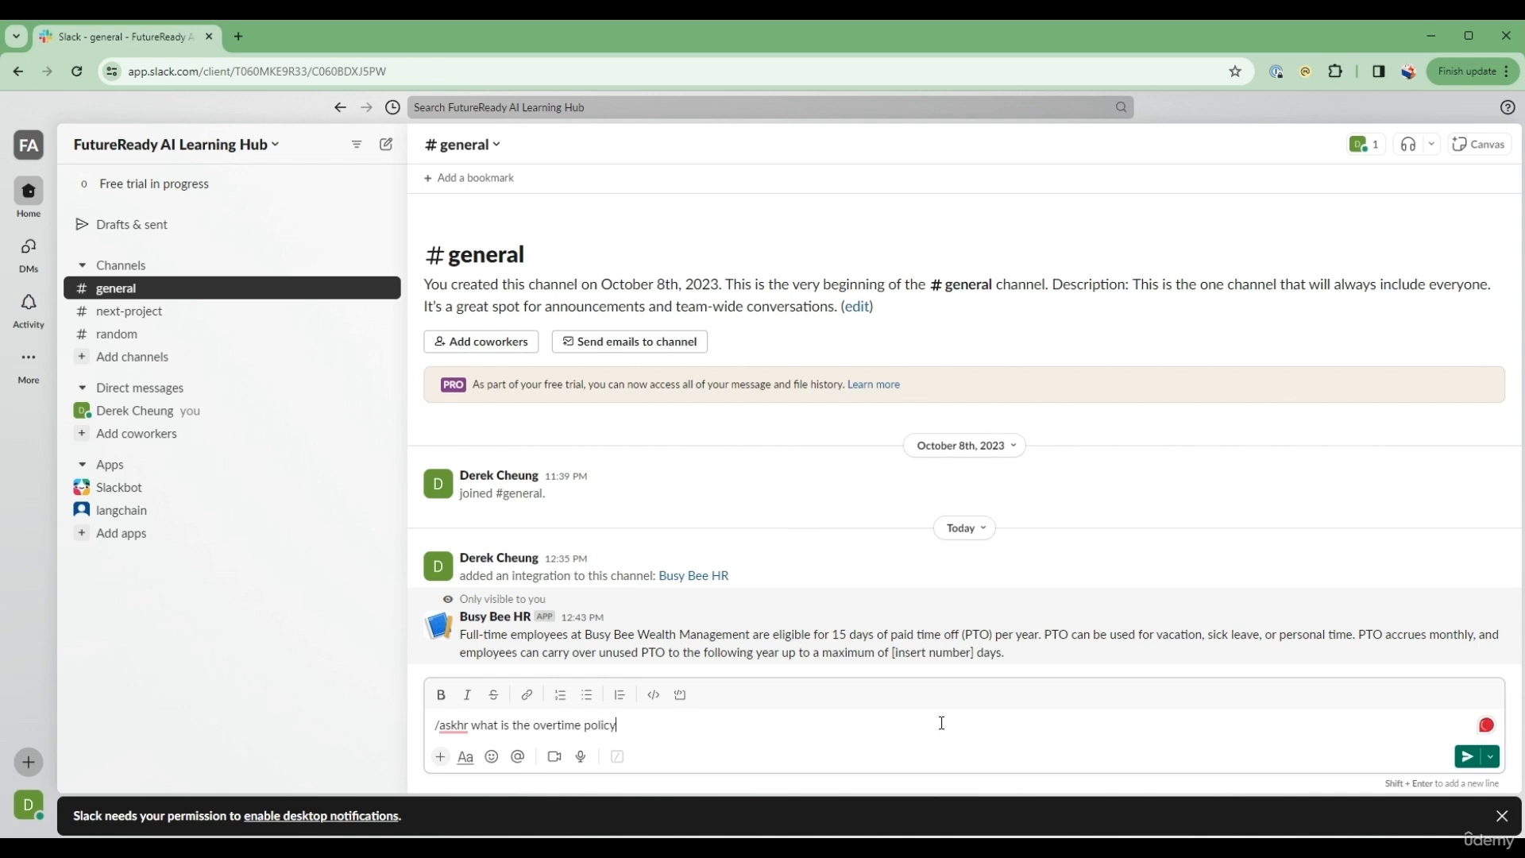
key("Return")
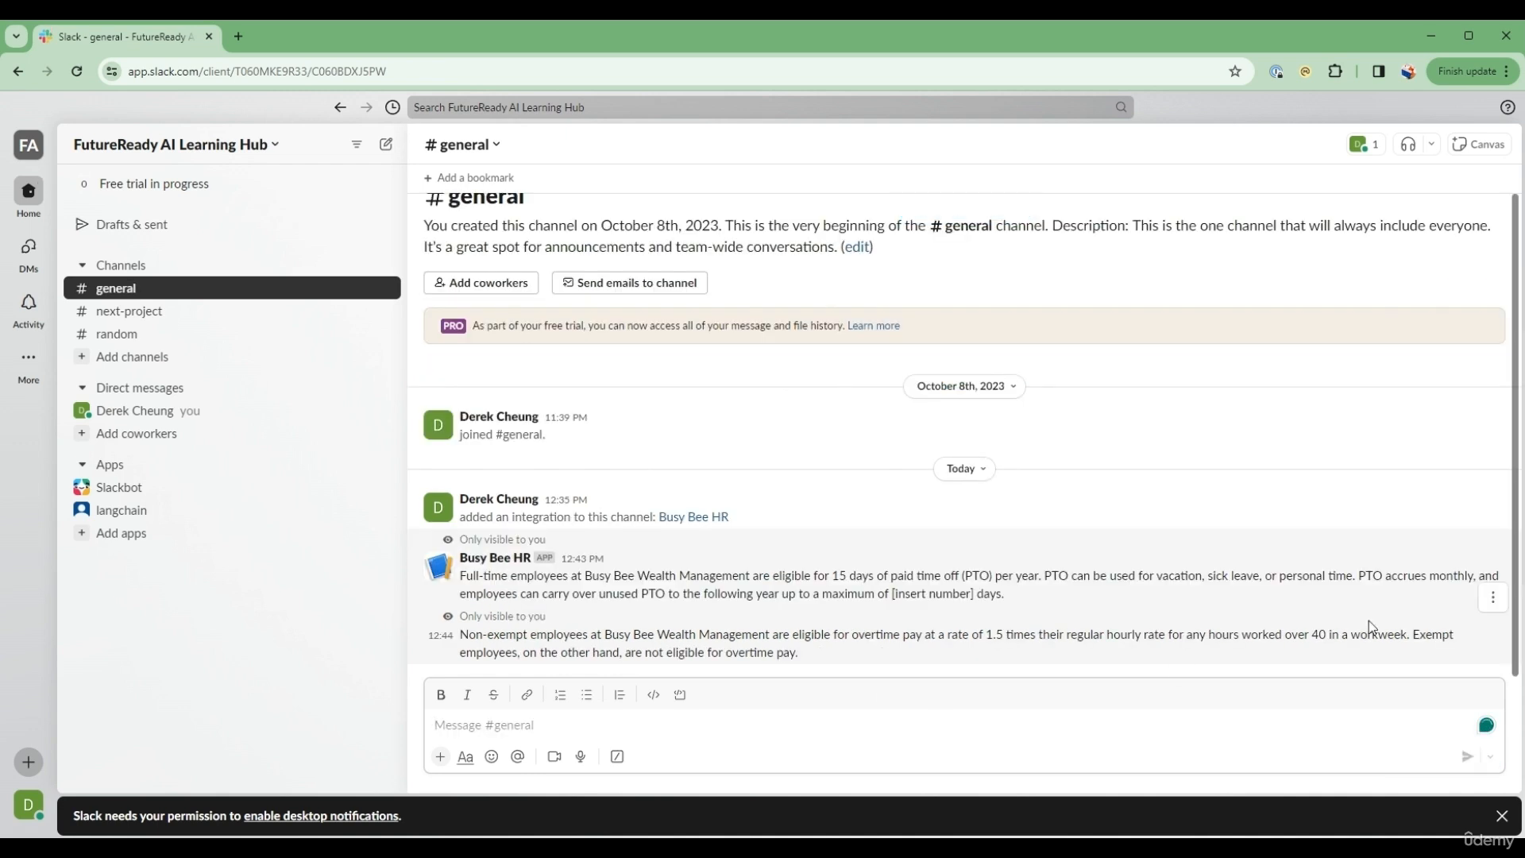
Step: Use /askhr in the general channel to ask whether wearing jeans to work is against the HR policy, and highlight part of the reply
type("/")
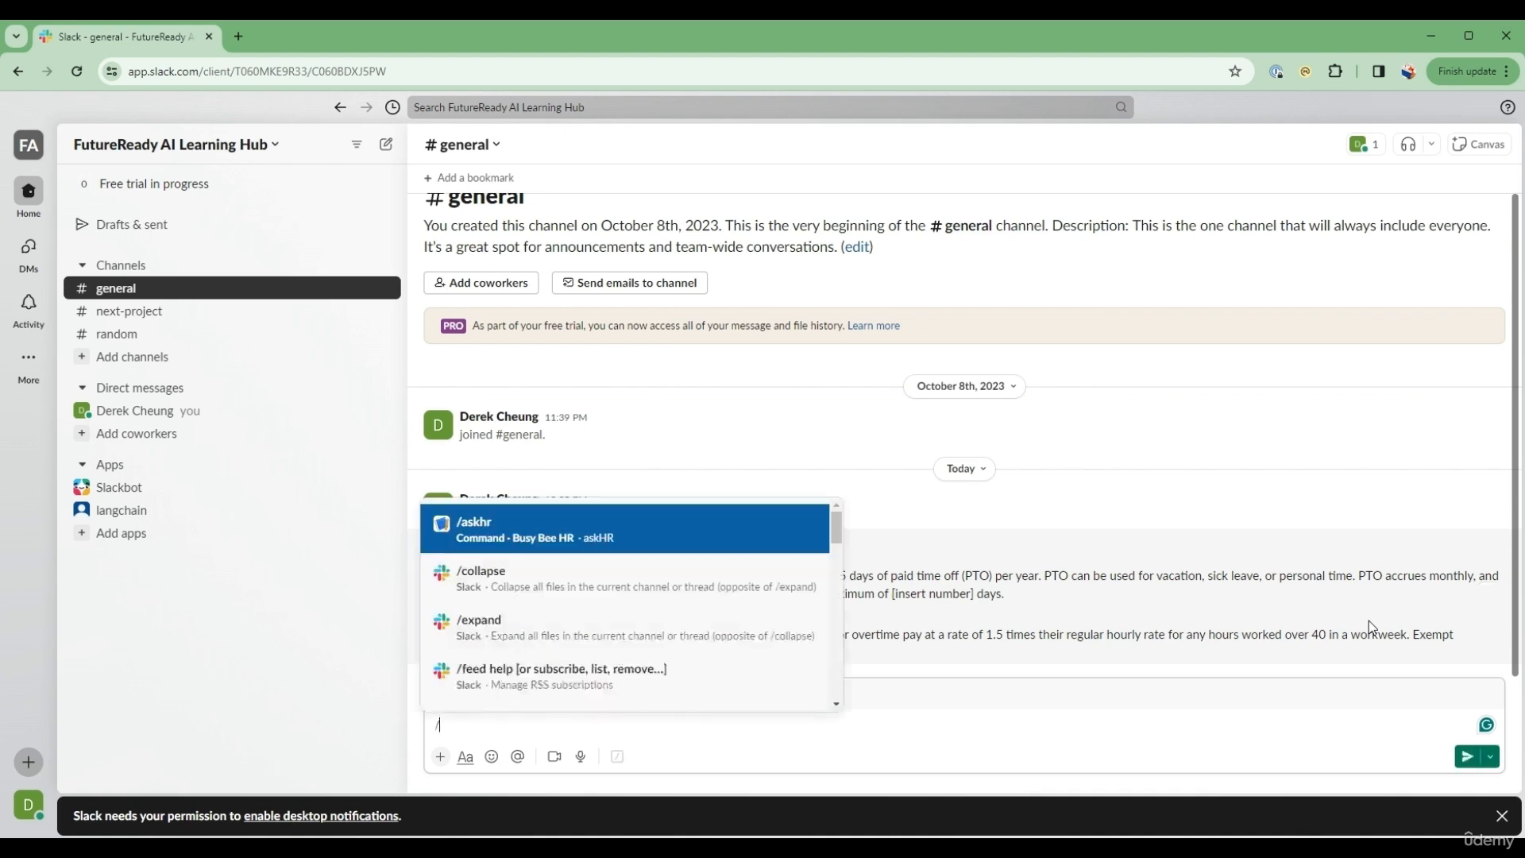
type("askhr ")
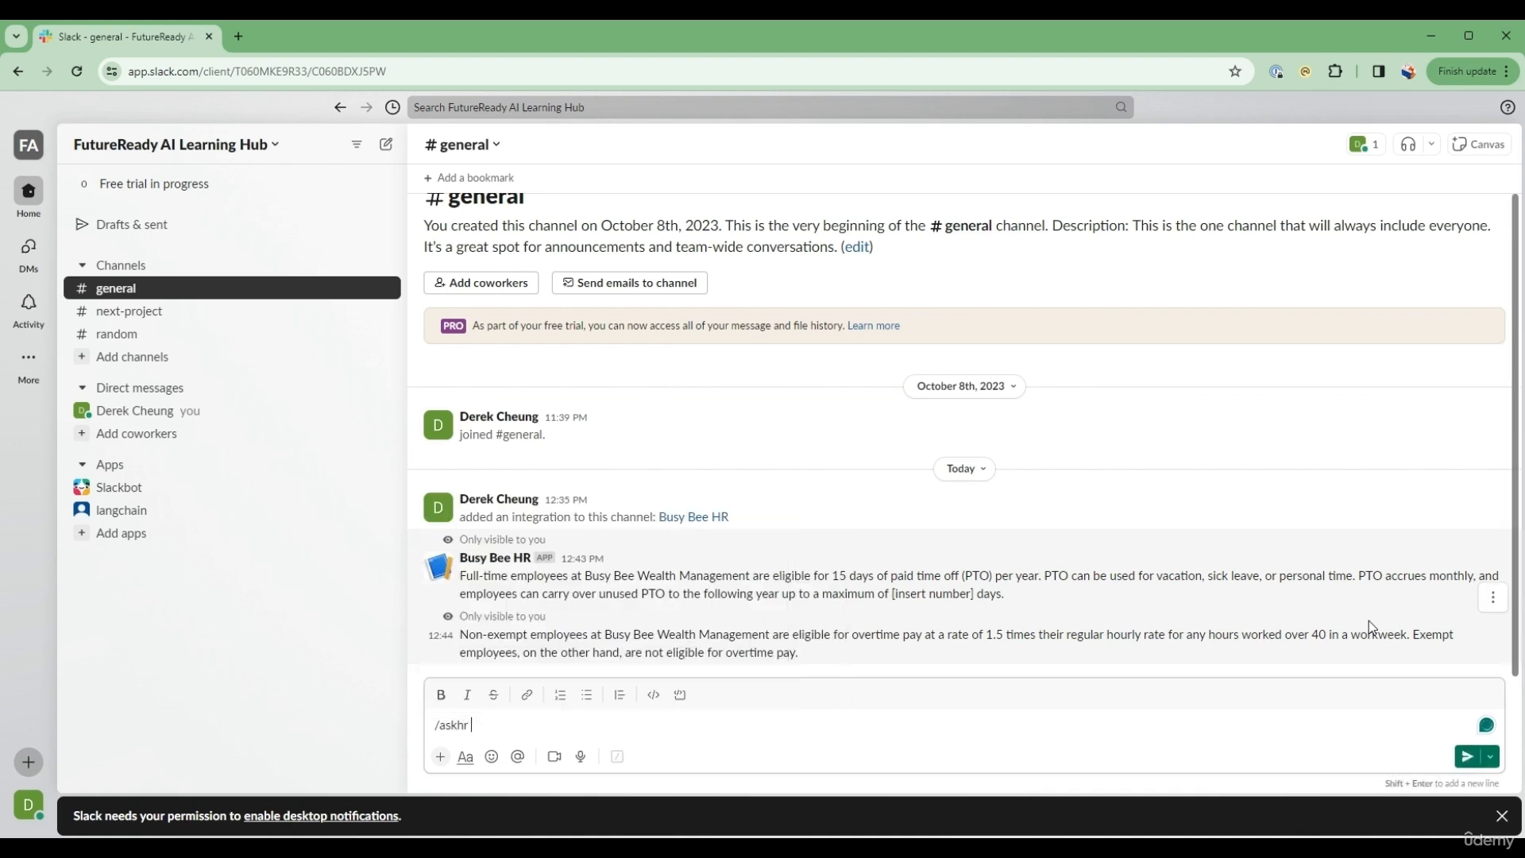
type("I would to wear jeans to work. ")
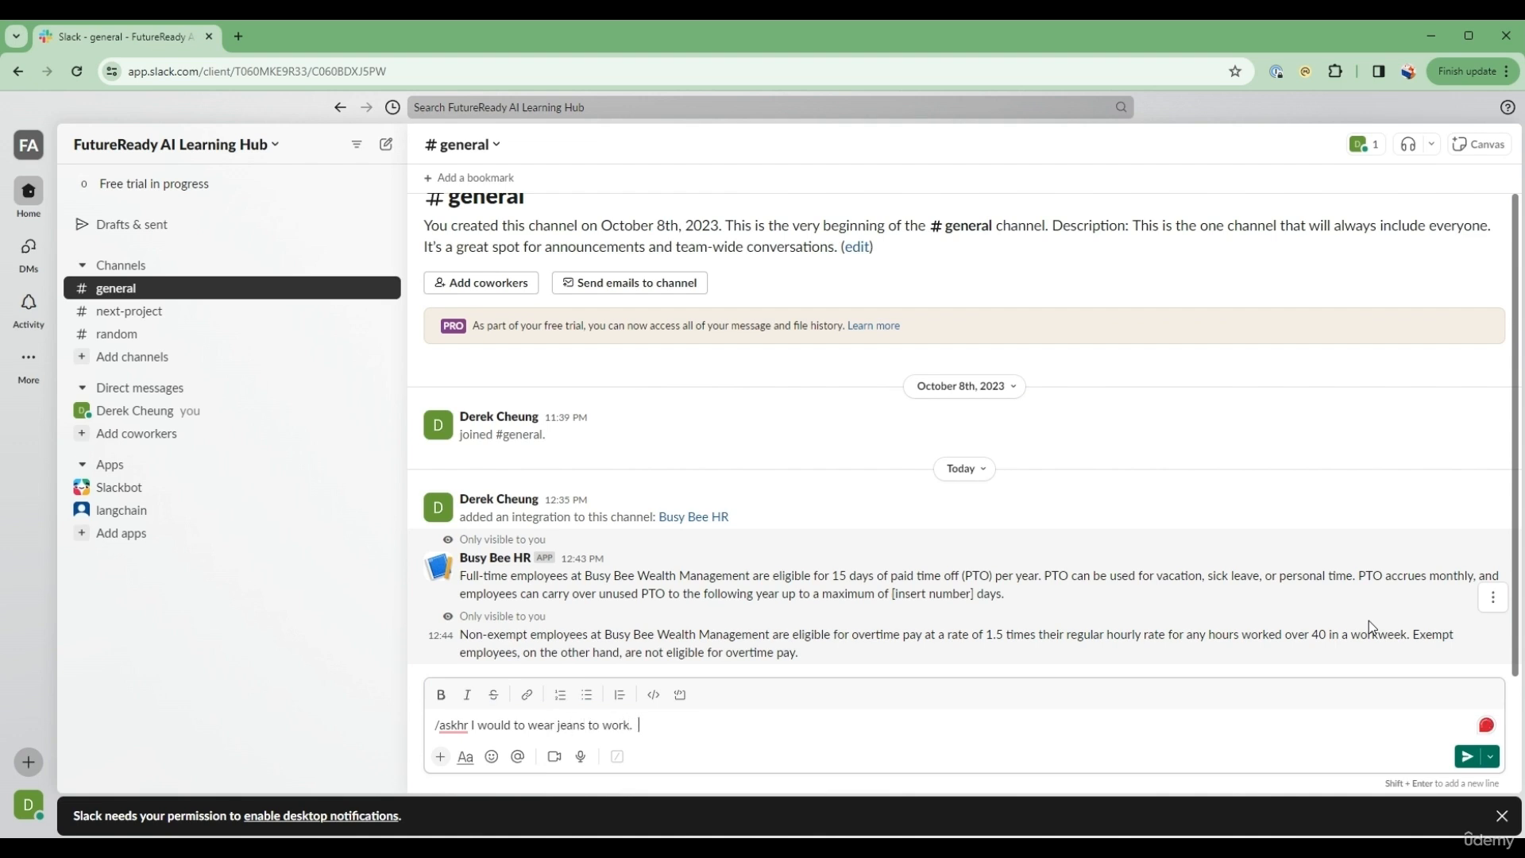
type("Is this against")
type(" ty")
type("e HR policy?")
key("Return")
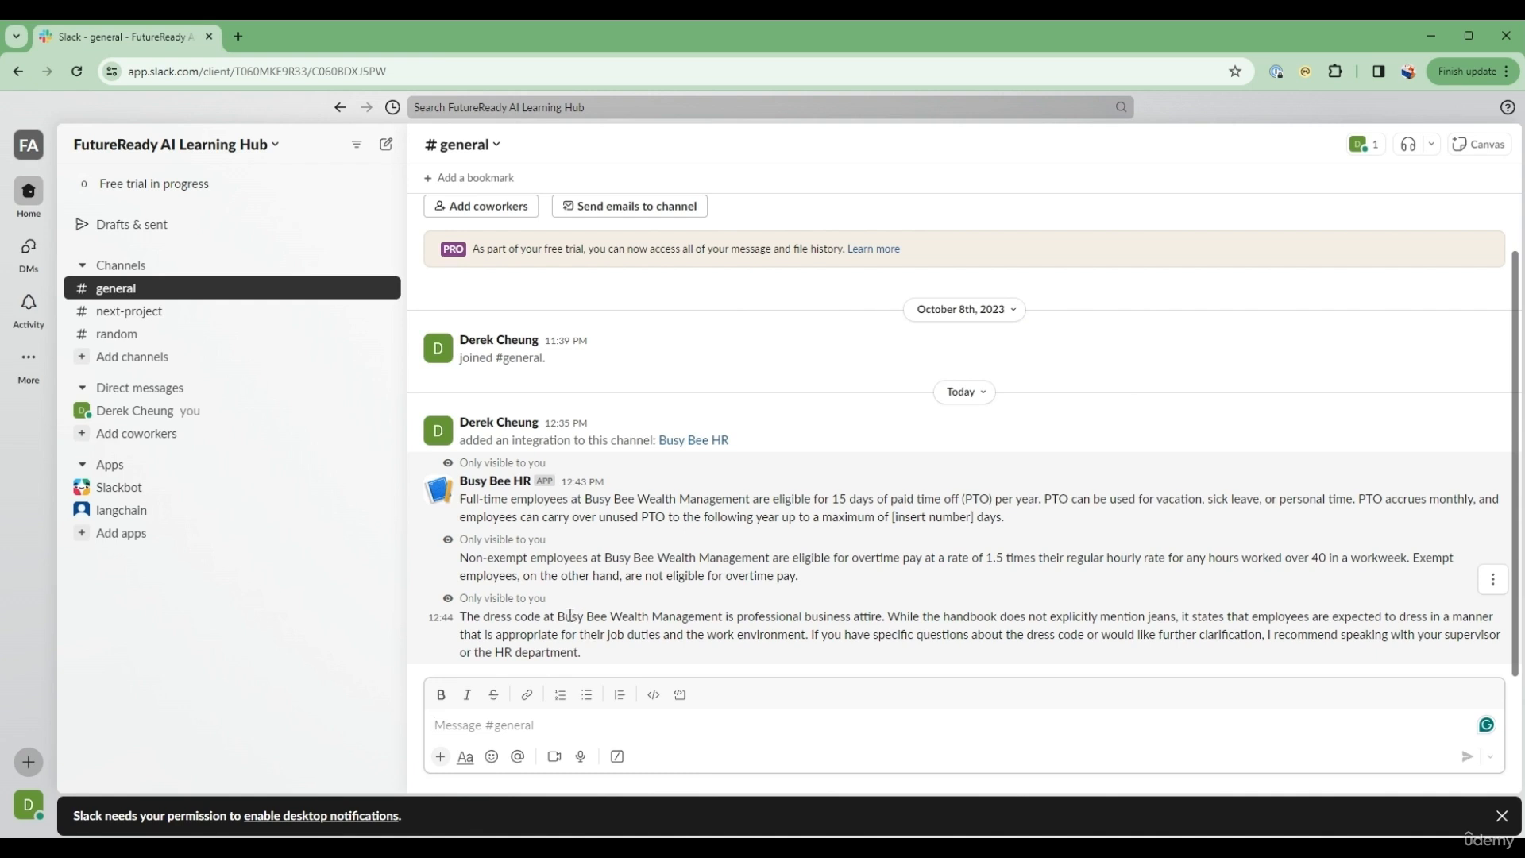
left_click_drag(564, 616, 1351, 616)
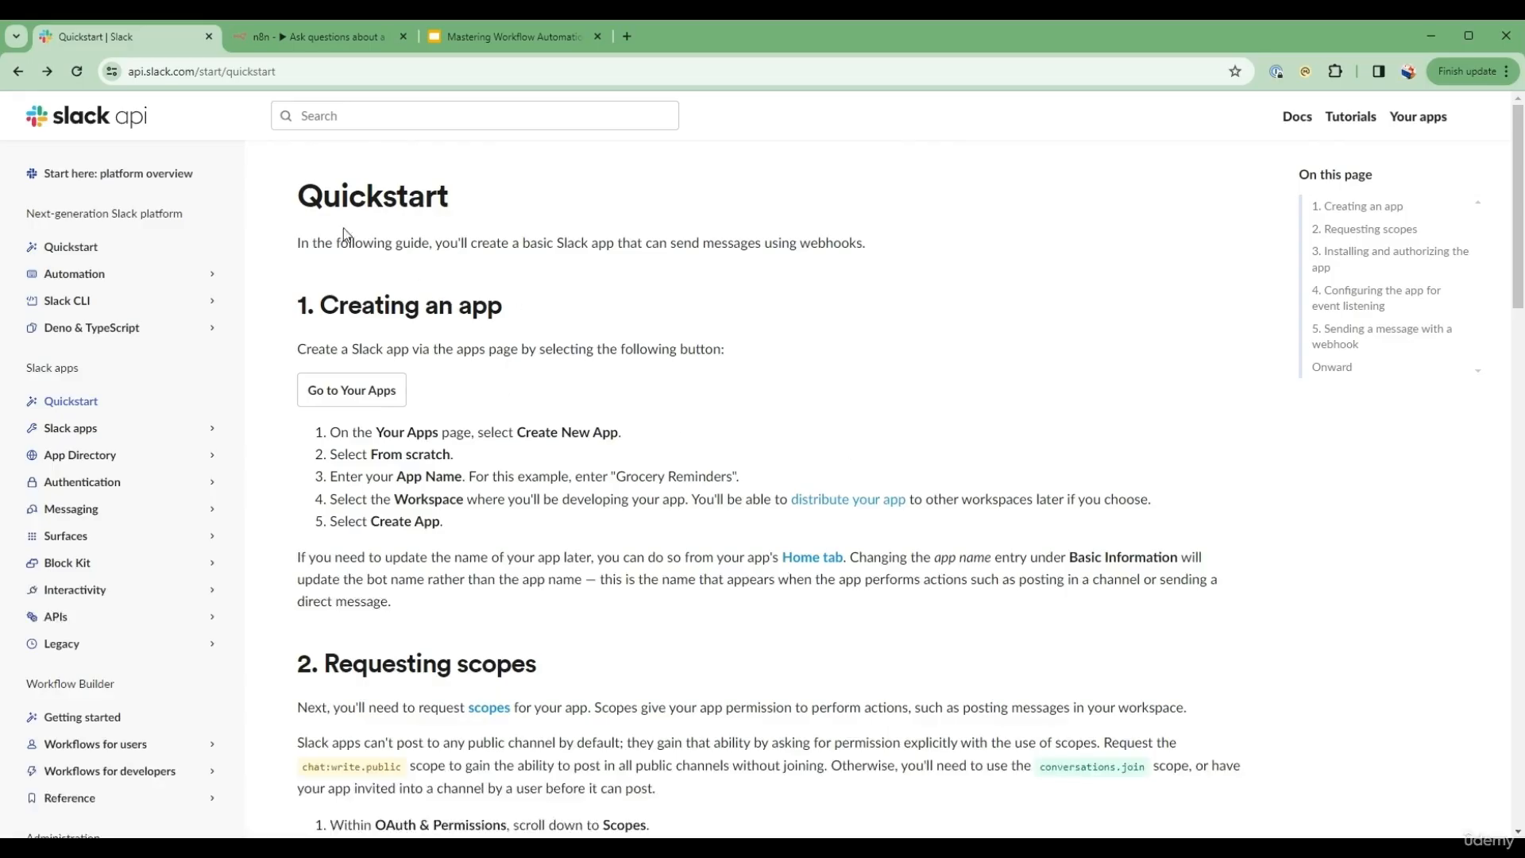
Step: Create a Slack app from scratch named Busy Bee HR in the FutureReady AI Learning Hub workspace
left_click(380, 390)
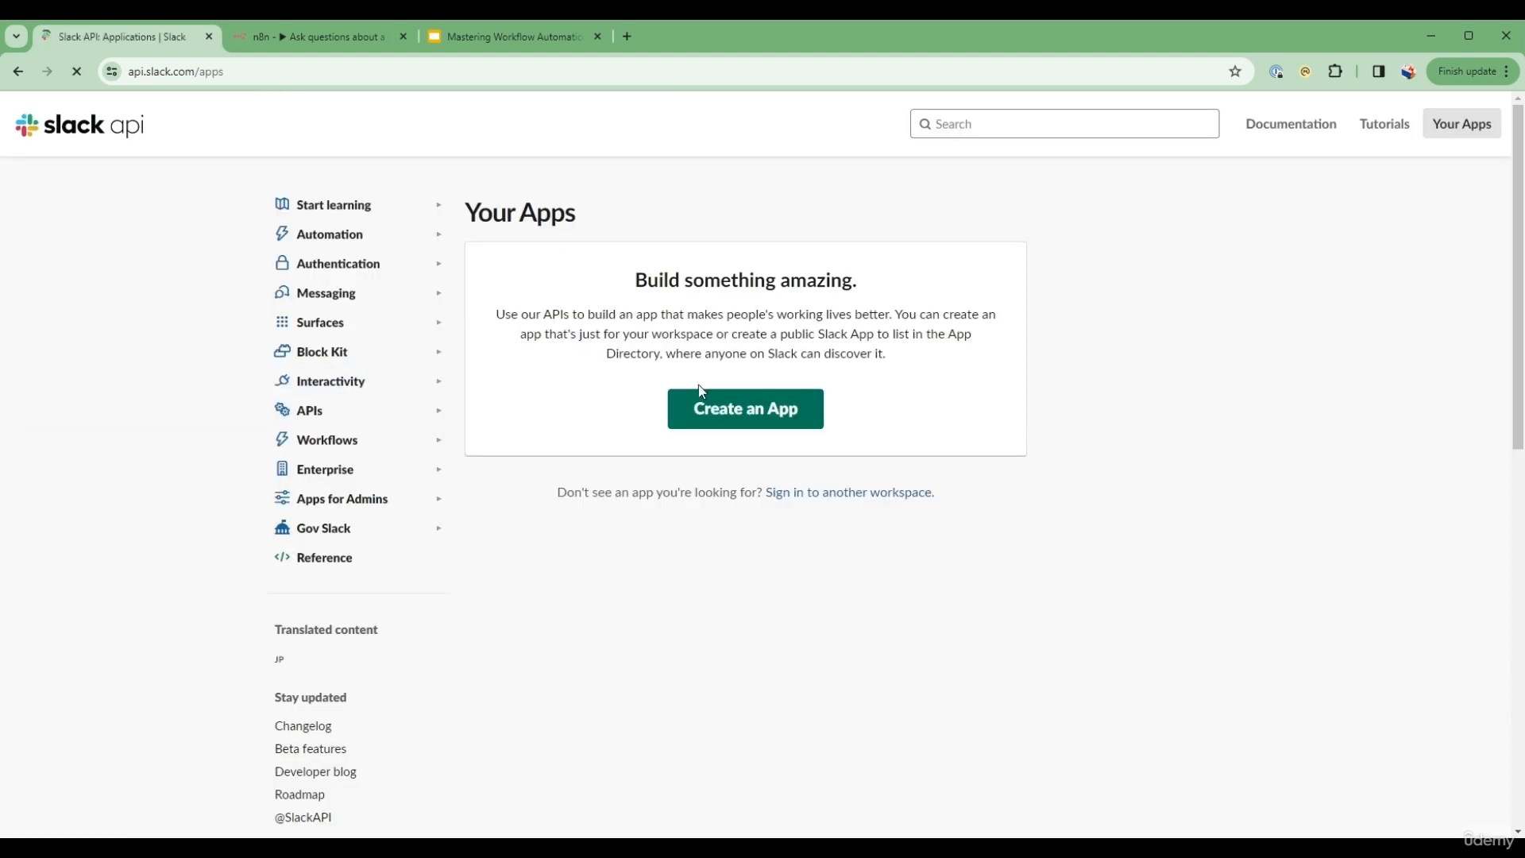
left_click(781, 419)
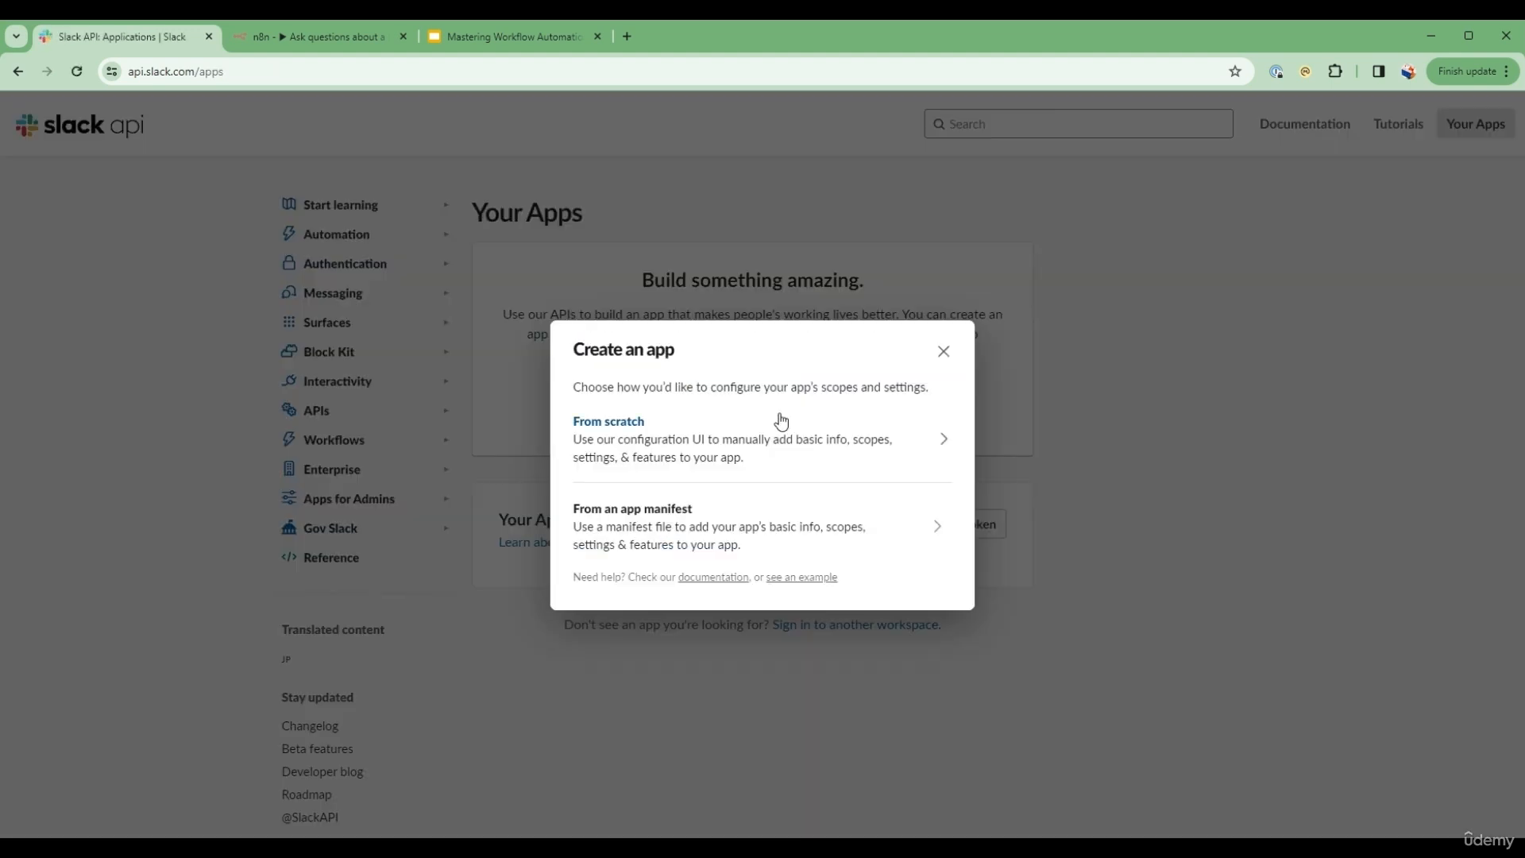
left_click(624, 428)
left_click(669, 358)
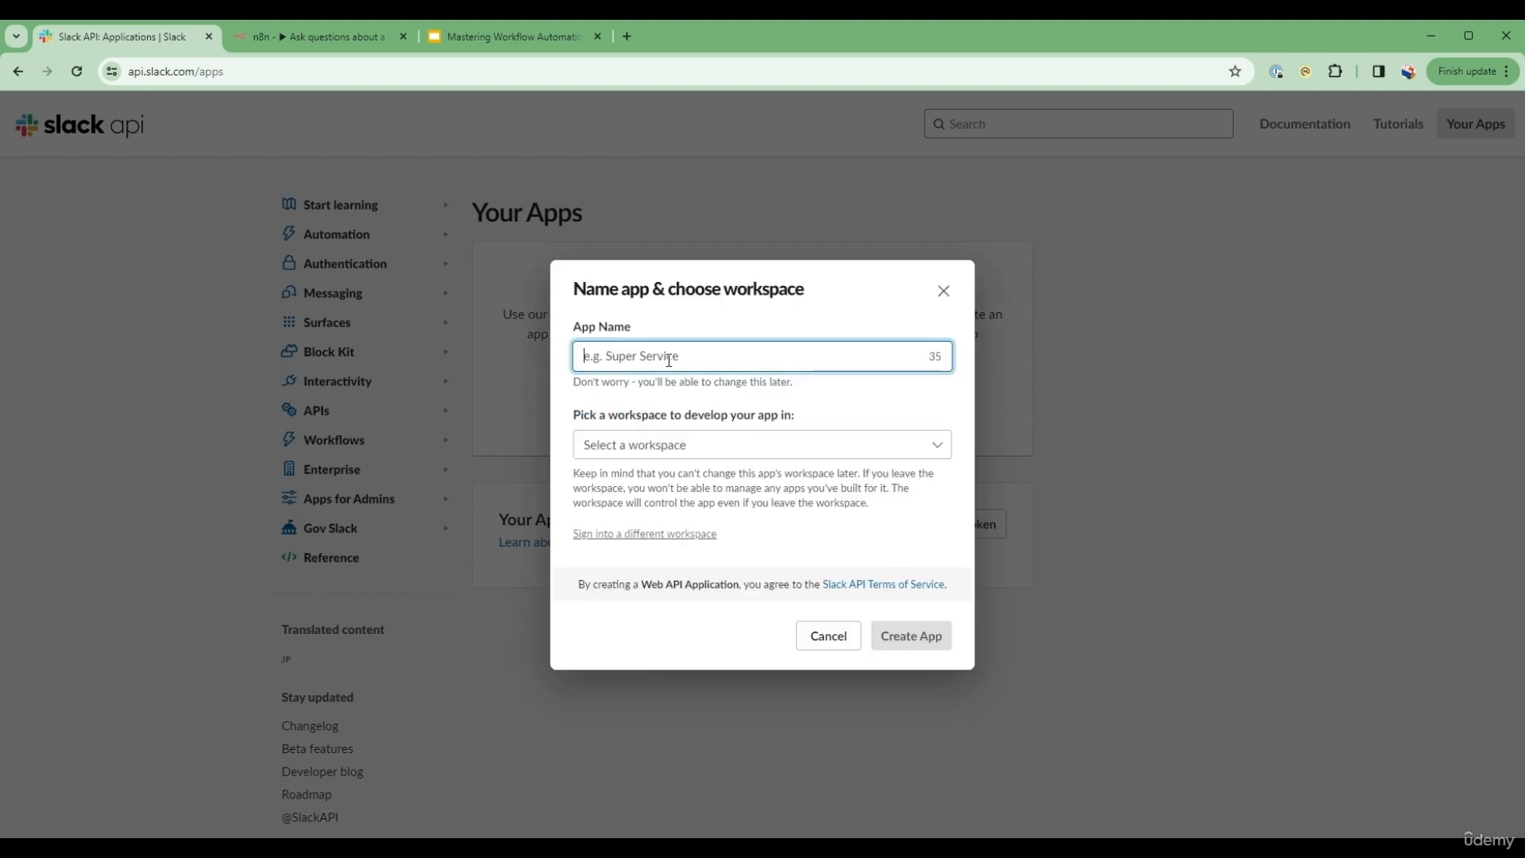
type("Busy Bee HR")
left_click(703, 445)
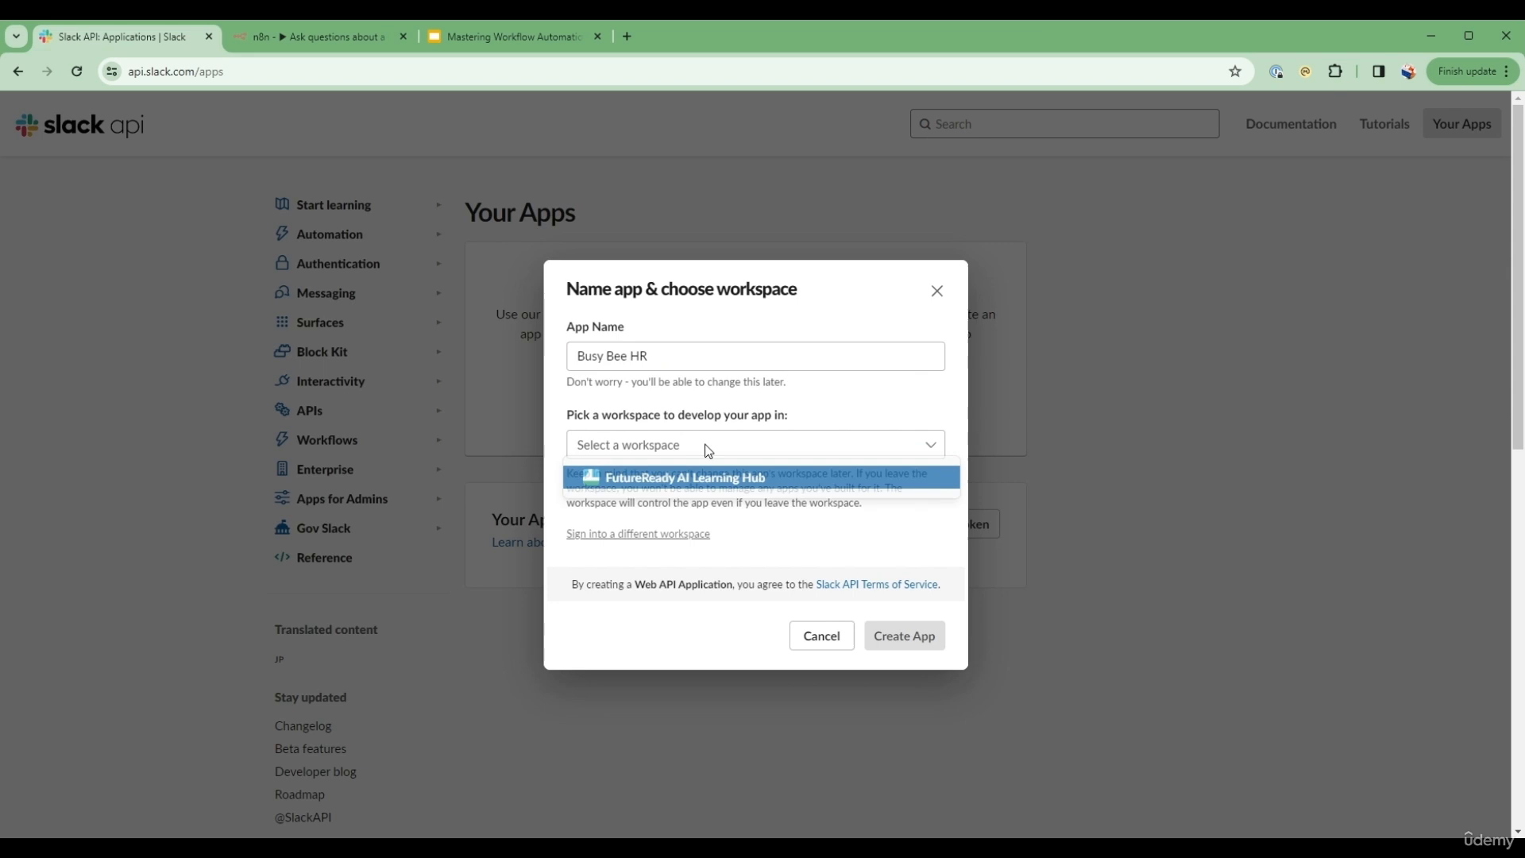
left_click(627, 477)
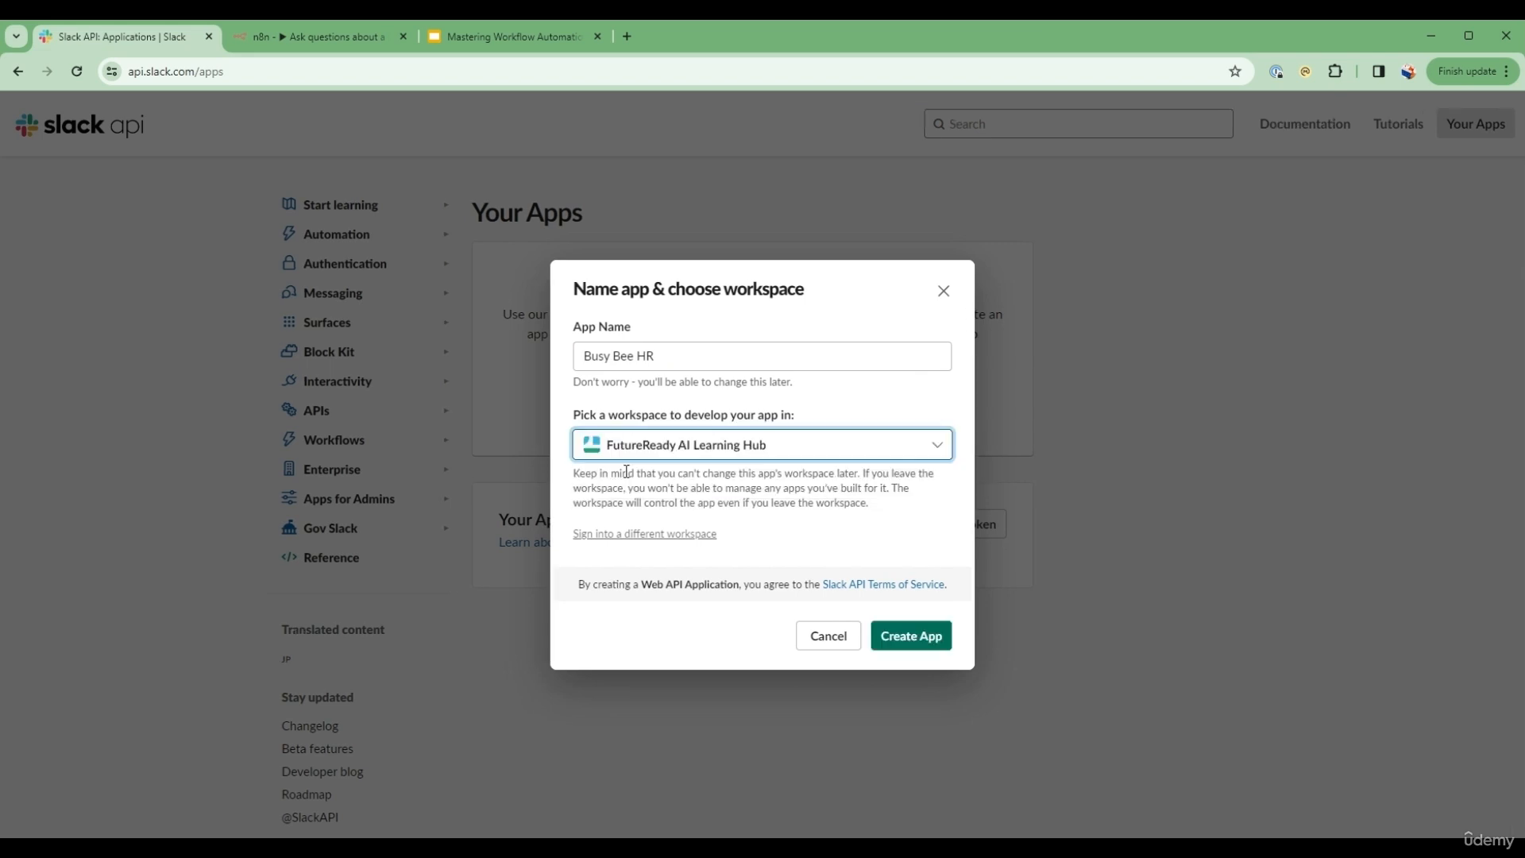
left_click(926, 645)
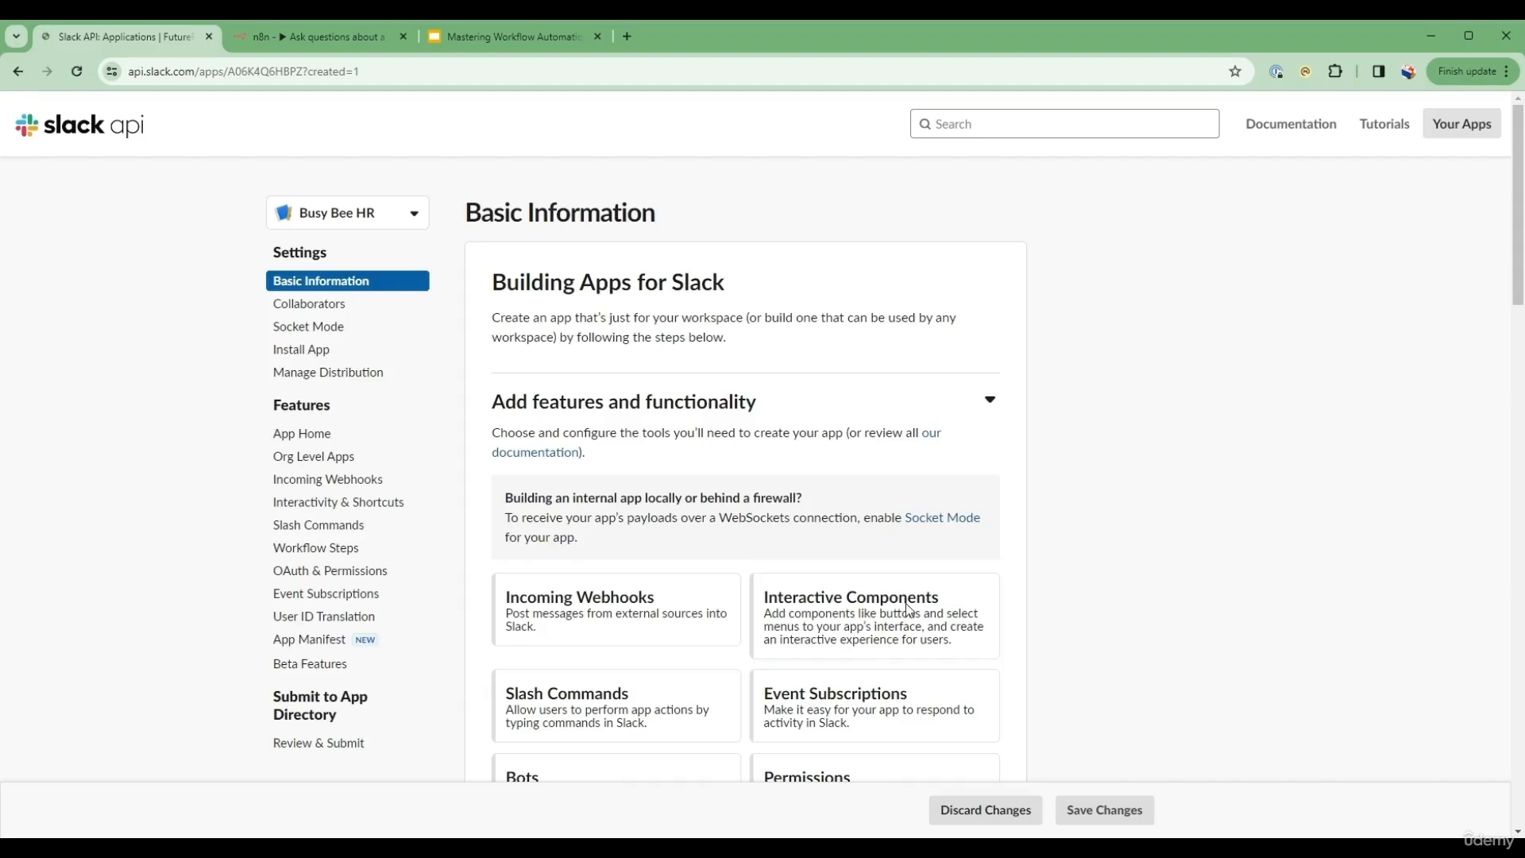
Step: Add the chat:write bot token scope in the app's permissions
scroll(807, 418, "down", 1)
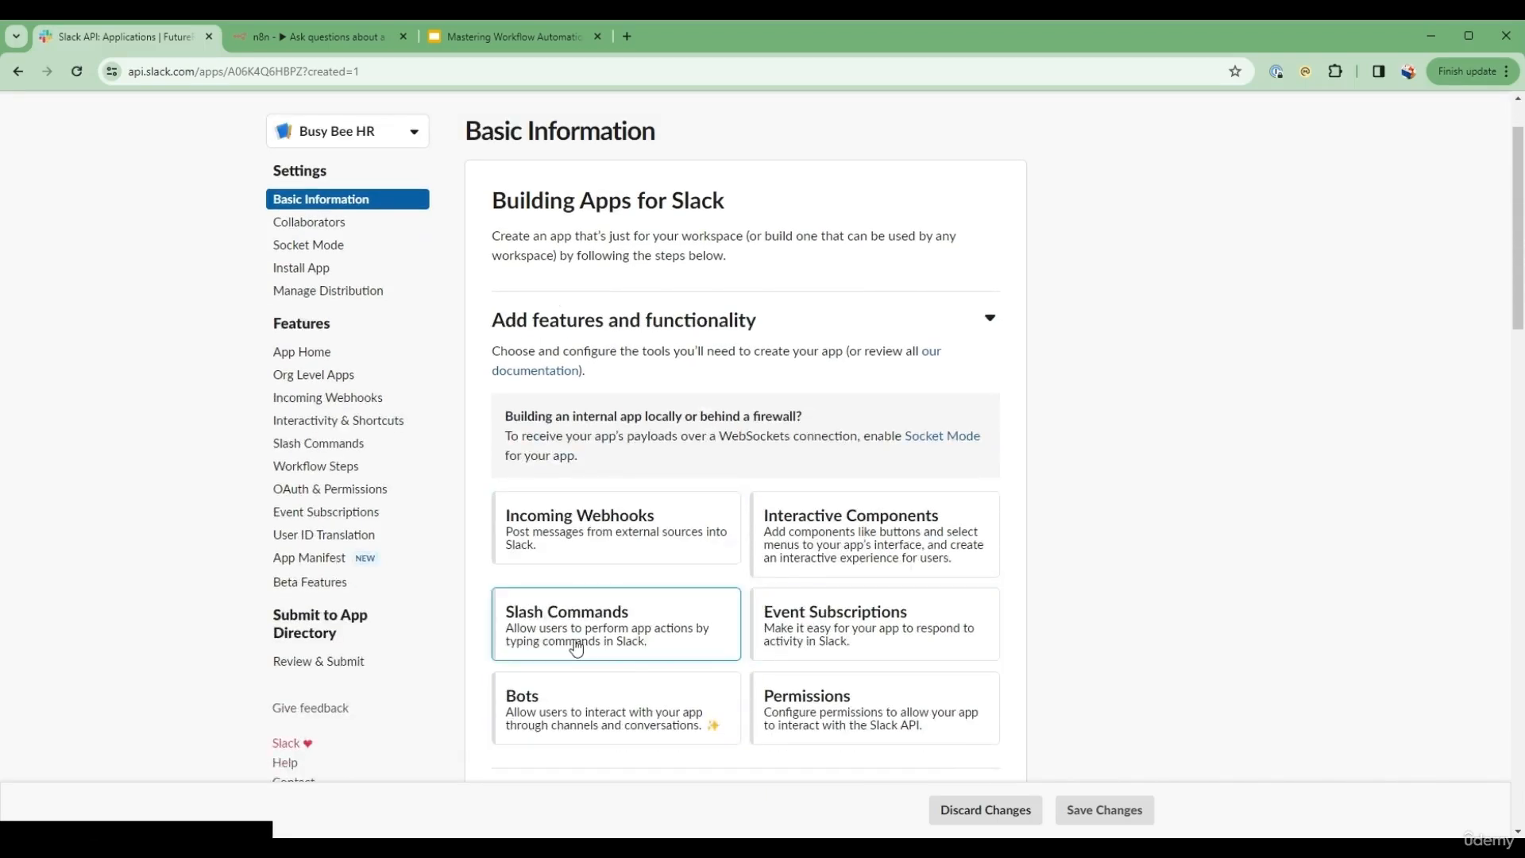
left_click(821, 711)
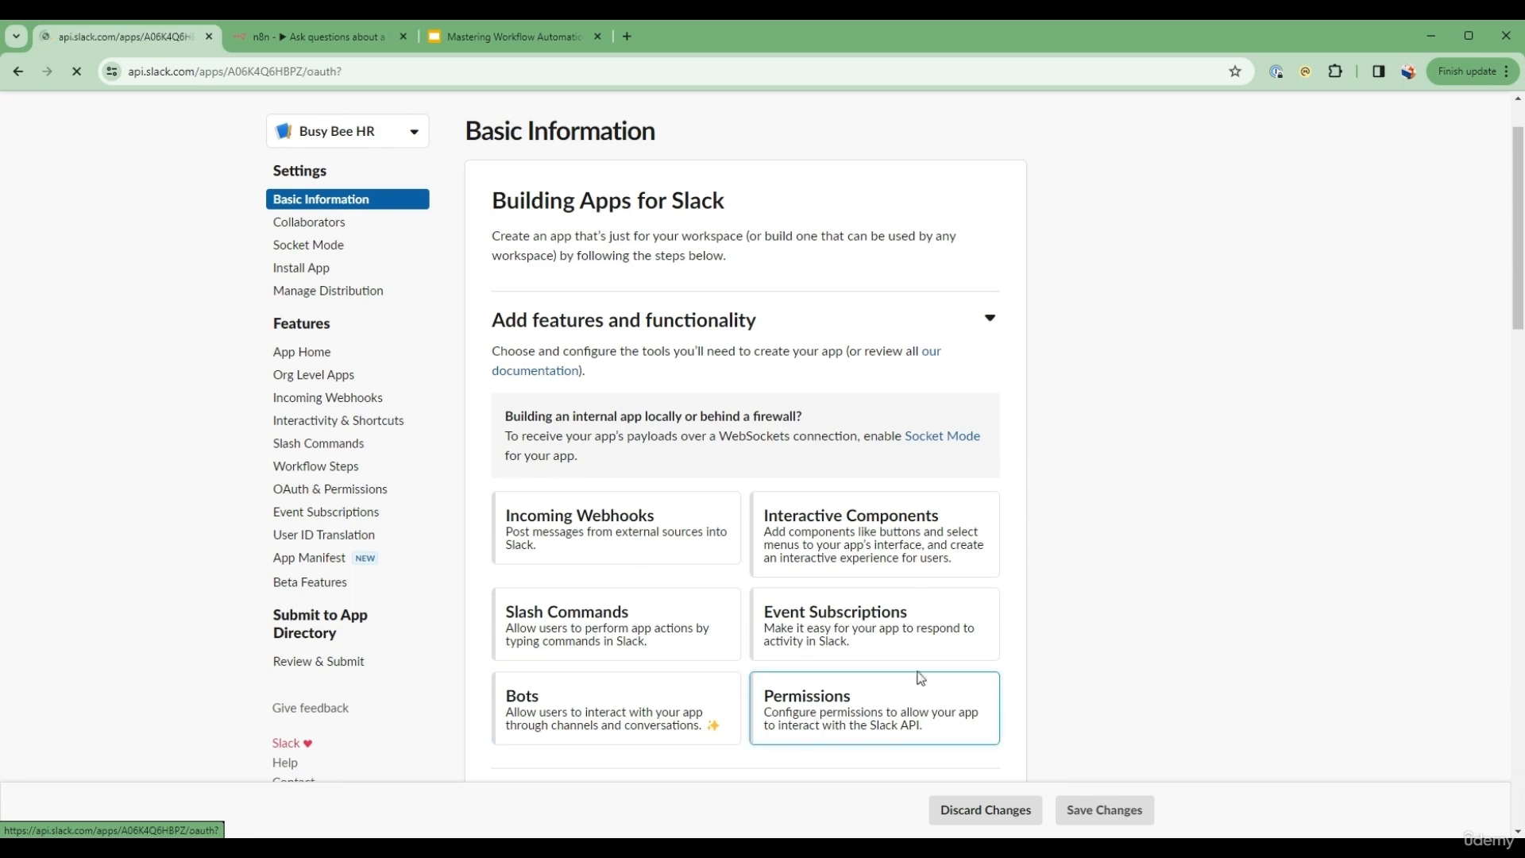
scroll(904, 664, "down", 5)
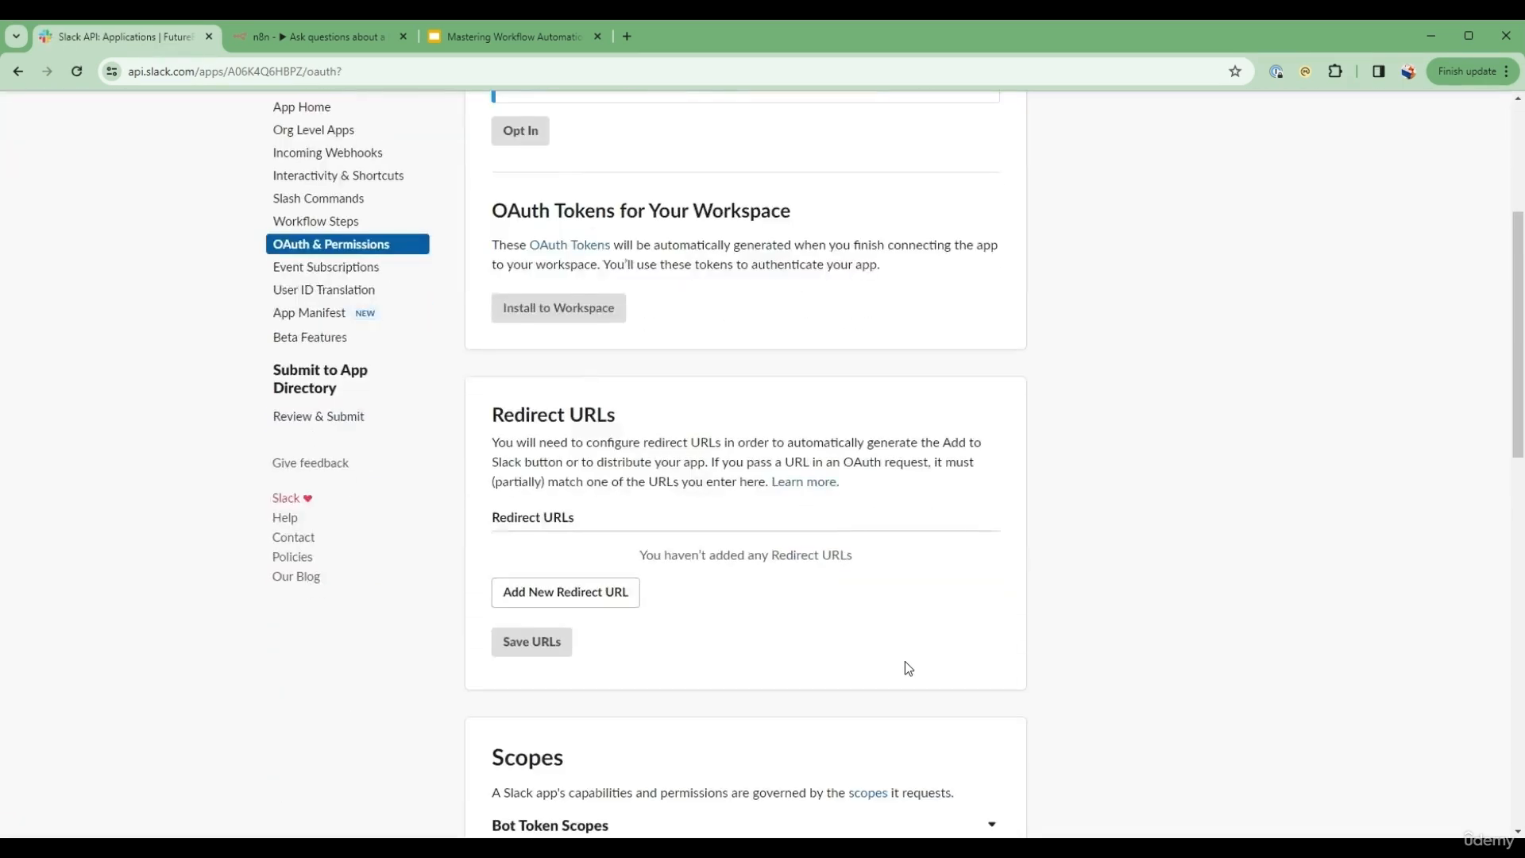
scroll(906, 670, "down", 2)
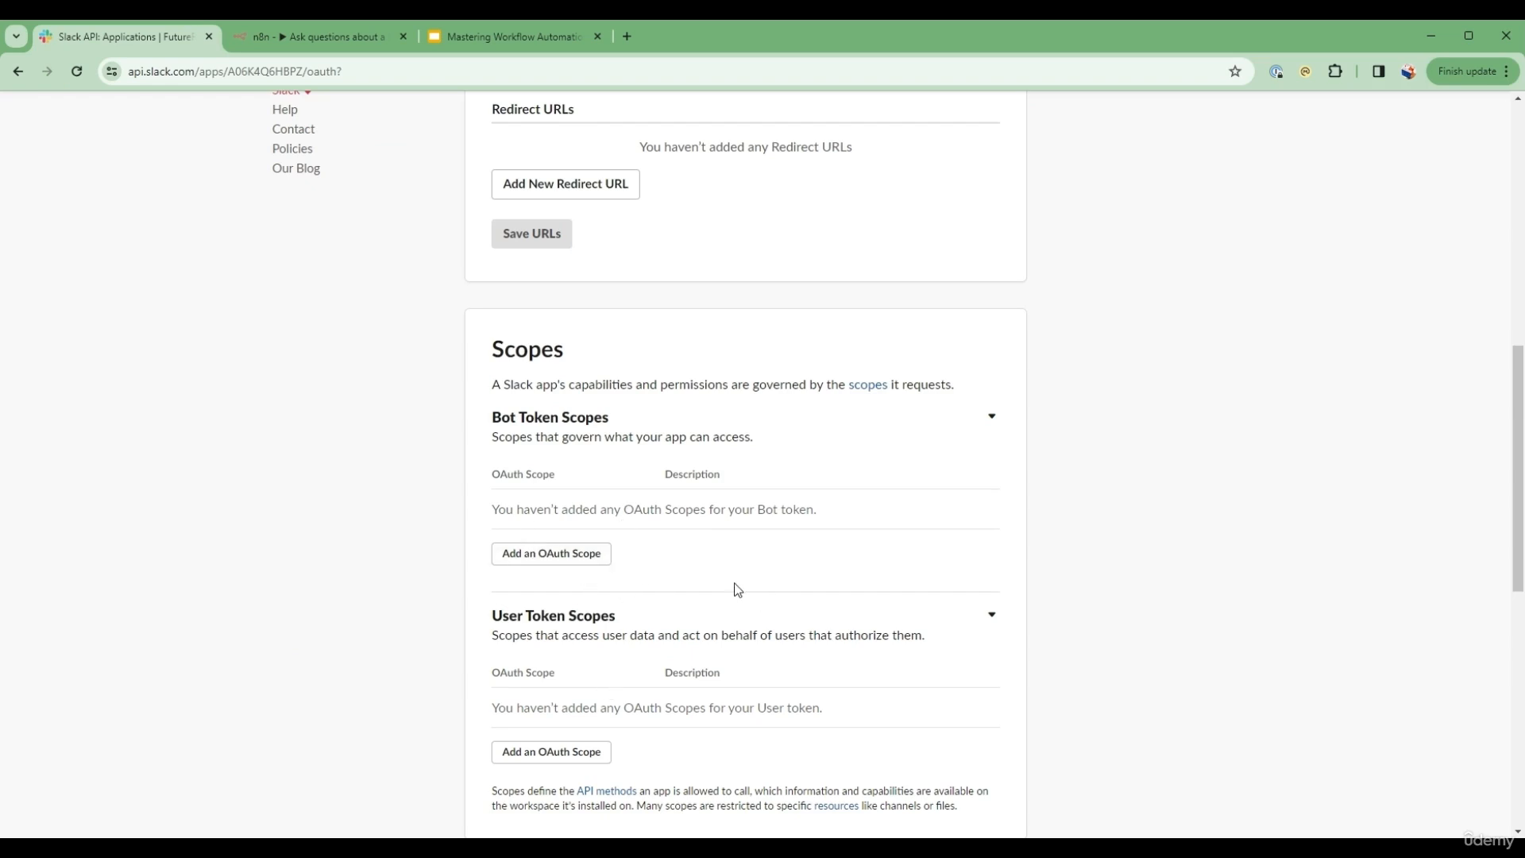
scroll(738, 589, "down", 2)
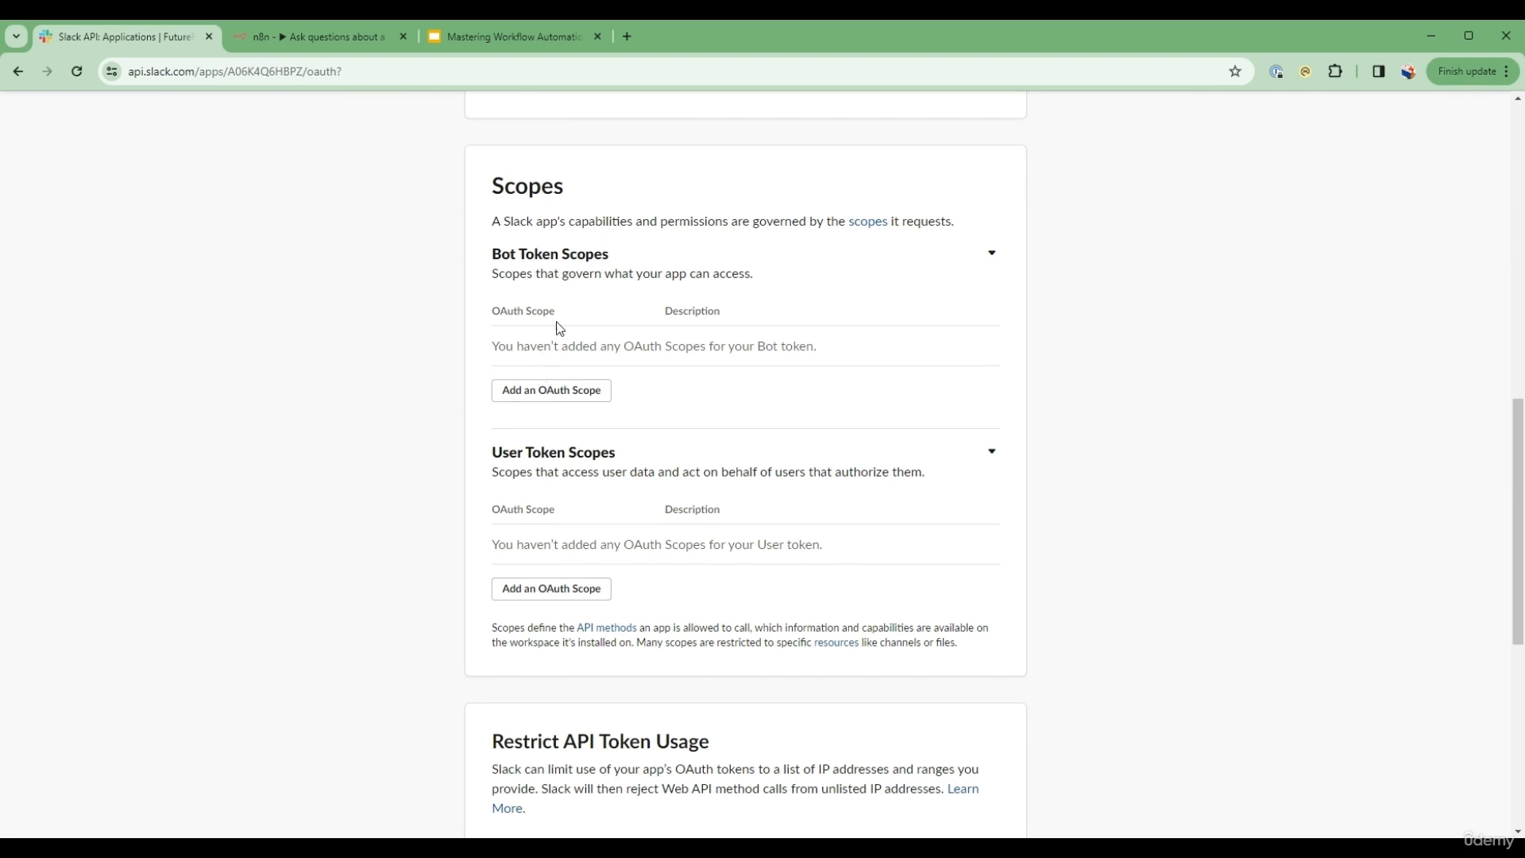
left_click(570, 396)
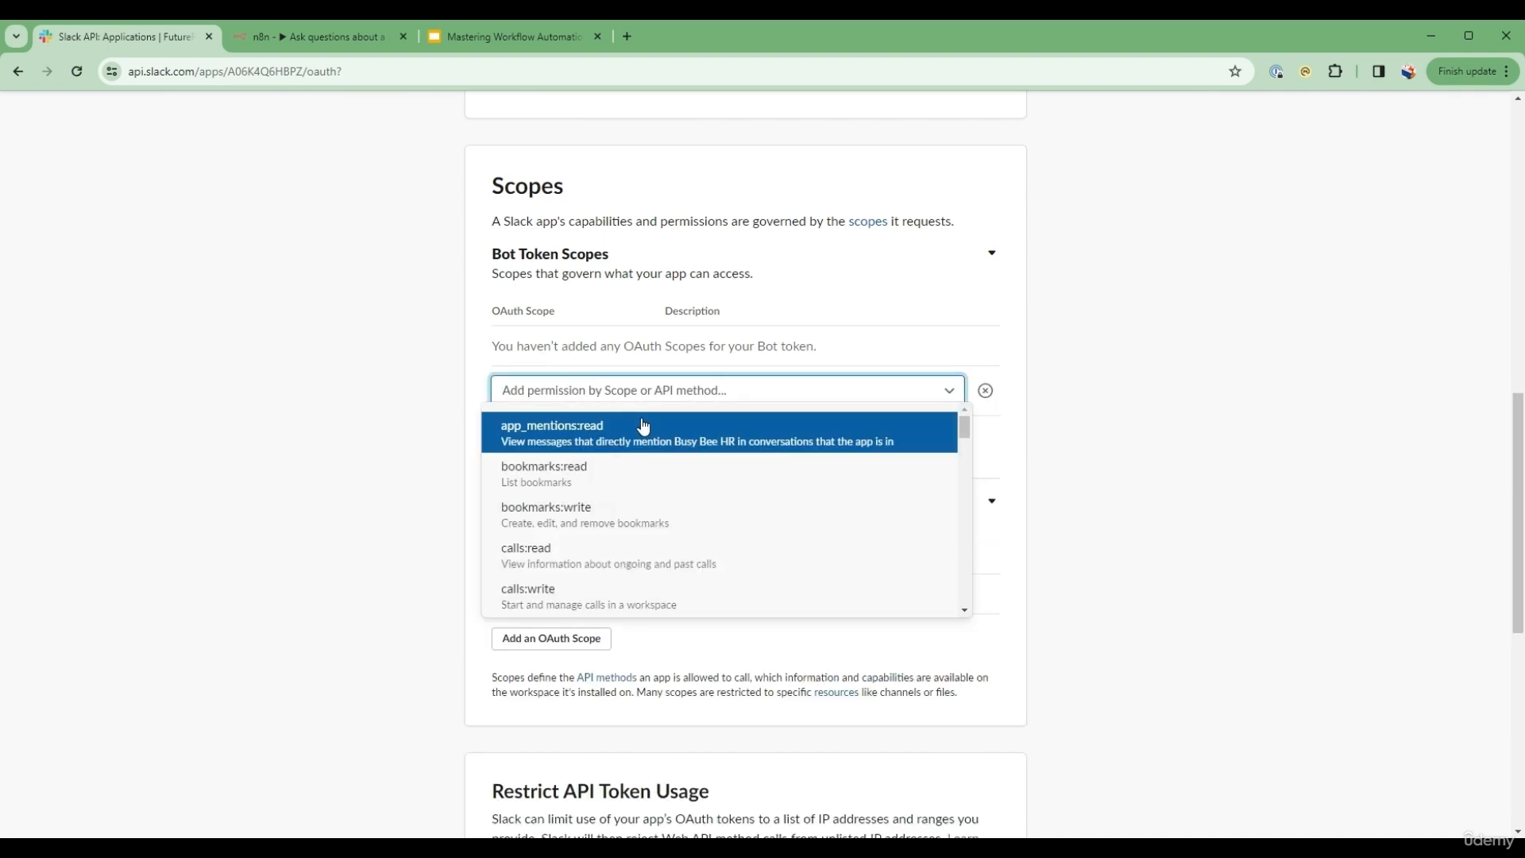
type("chat")
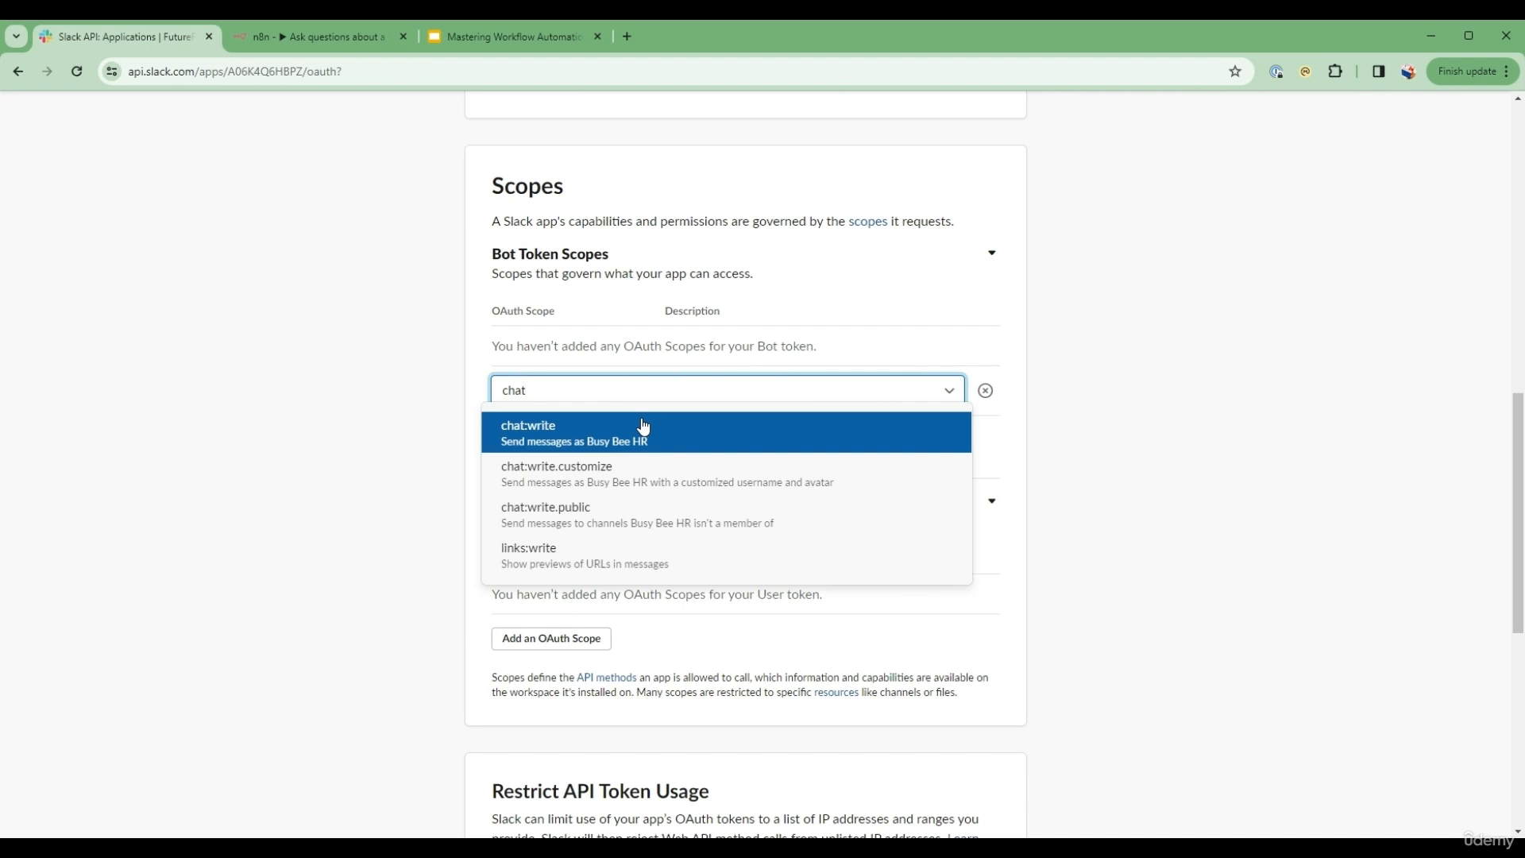
left_click(644, 429)
Step: Add the channels:read scope to the bot token scopes
left_click(608, 409)
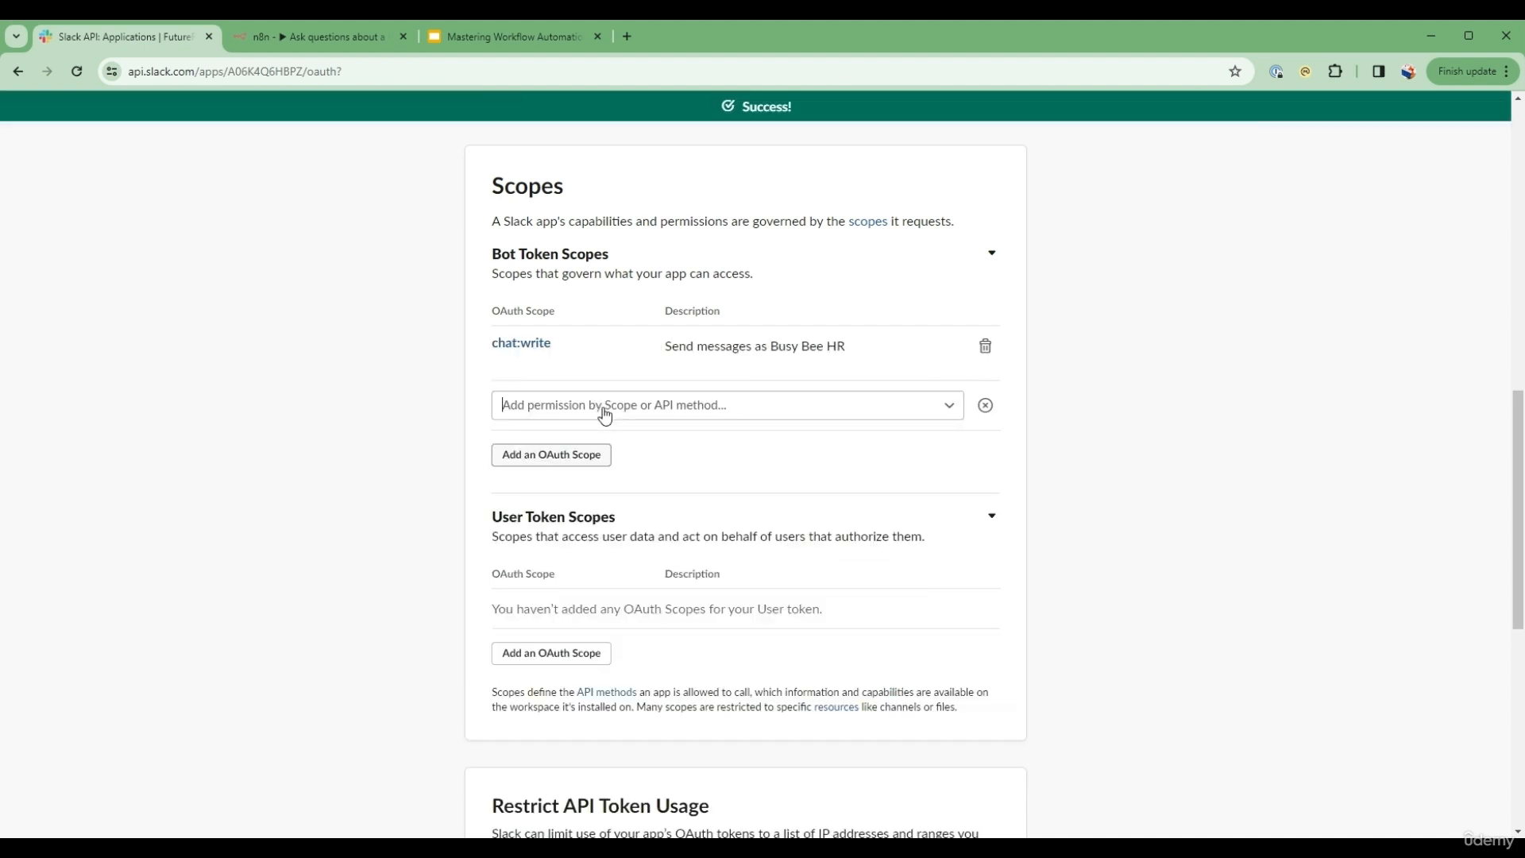
type("chann")
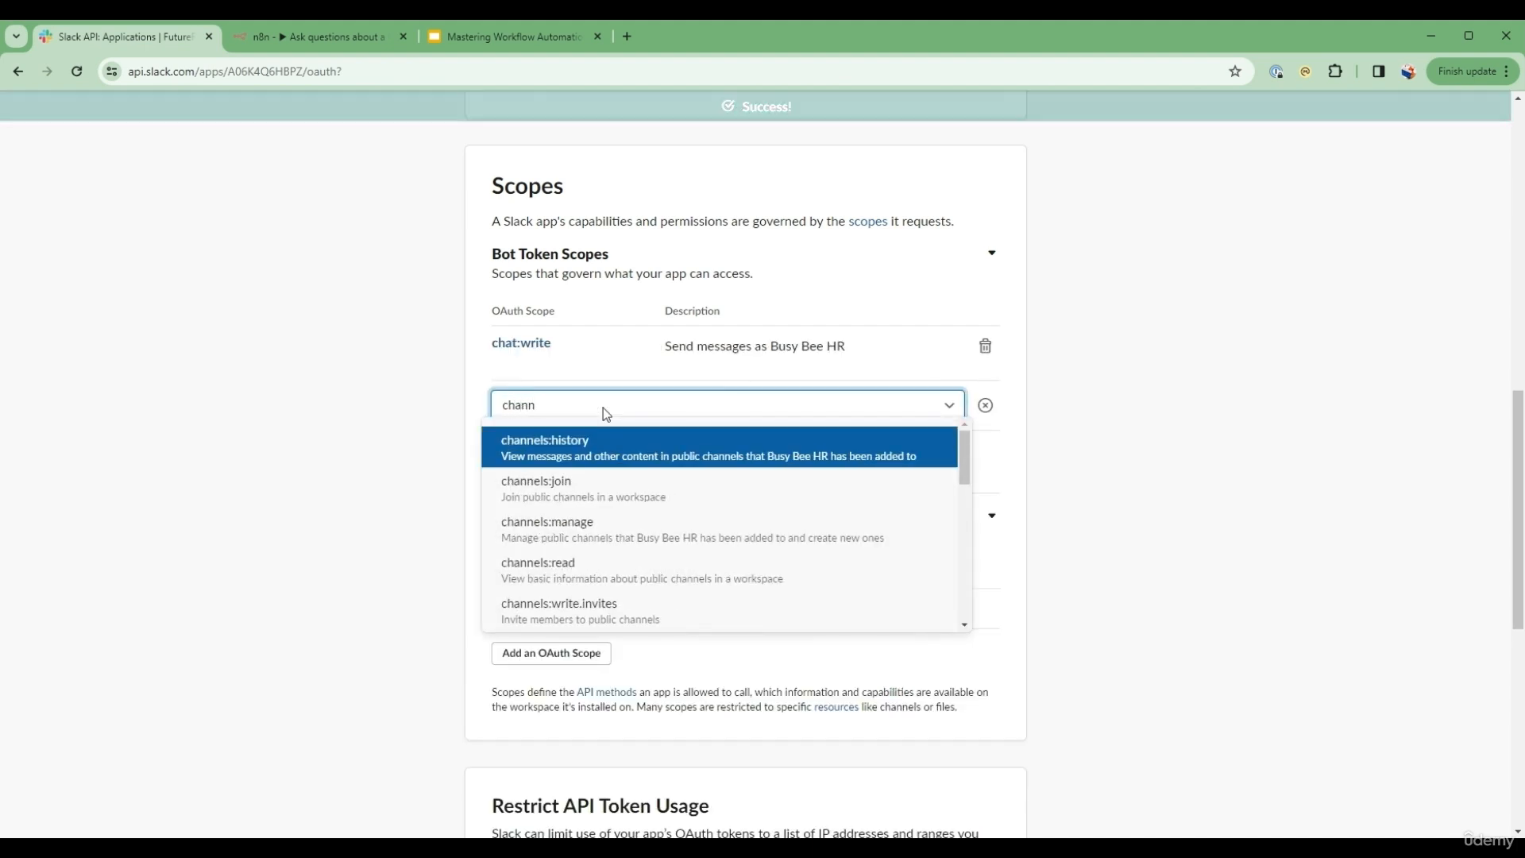
left_click(613, 565)
Step: Start a new slash command for the app and set its command to /askHR
scroll(598, 505, "down", 1)
scroll(598, 506, "down", 5)
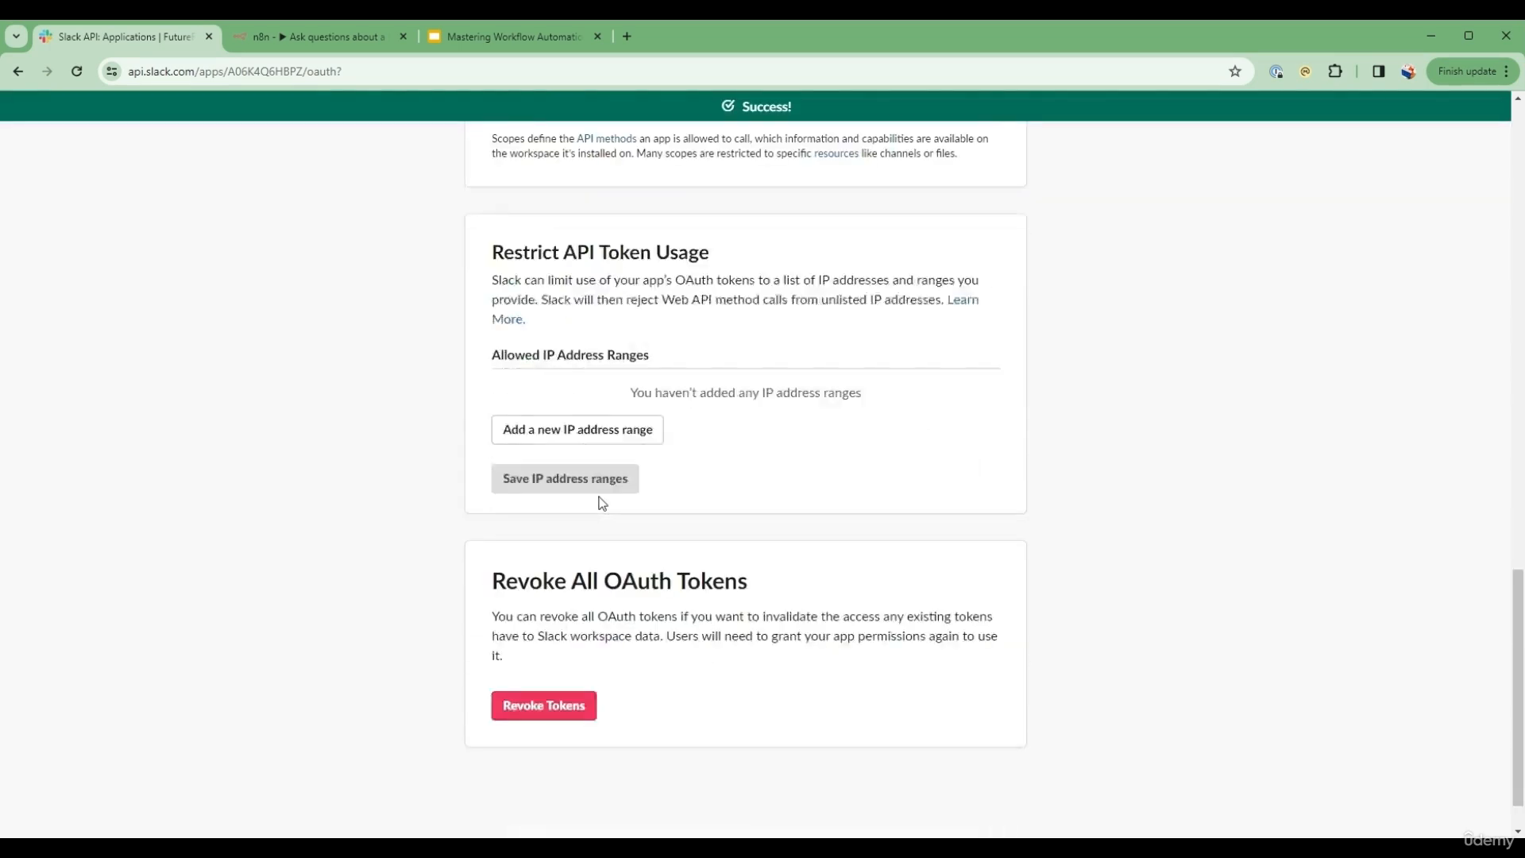
scroll(600, 504, "up", 15)
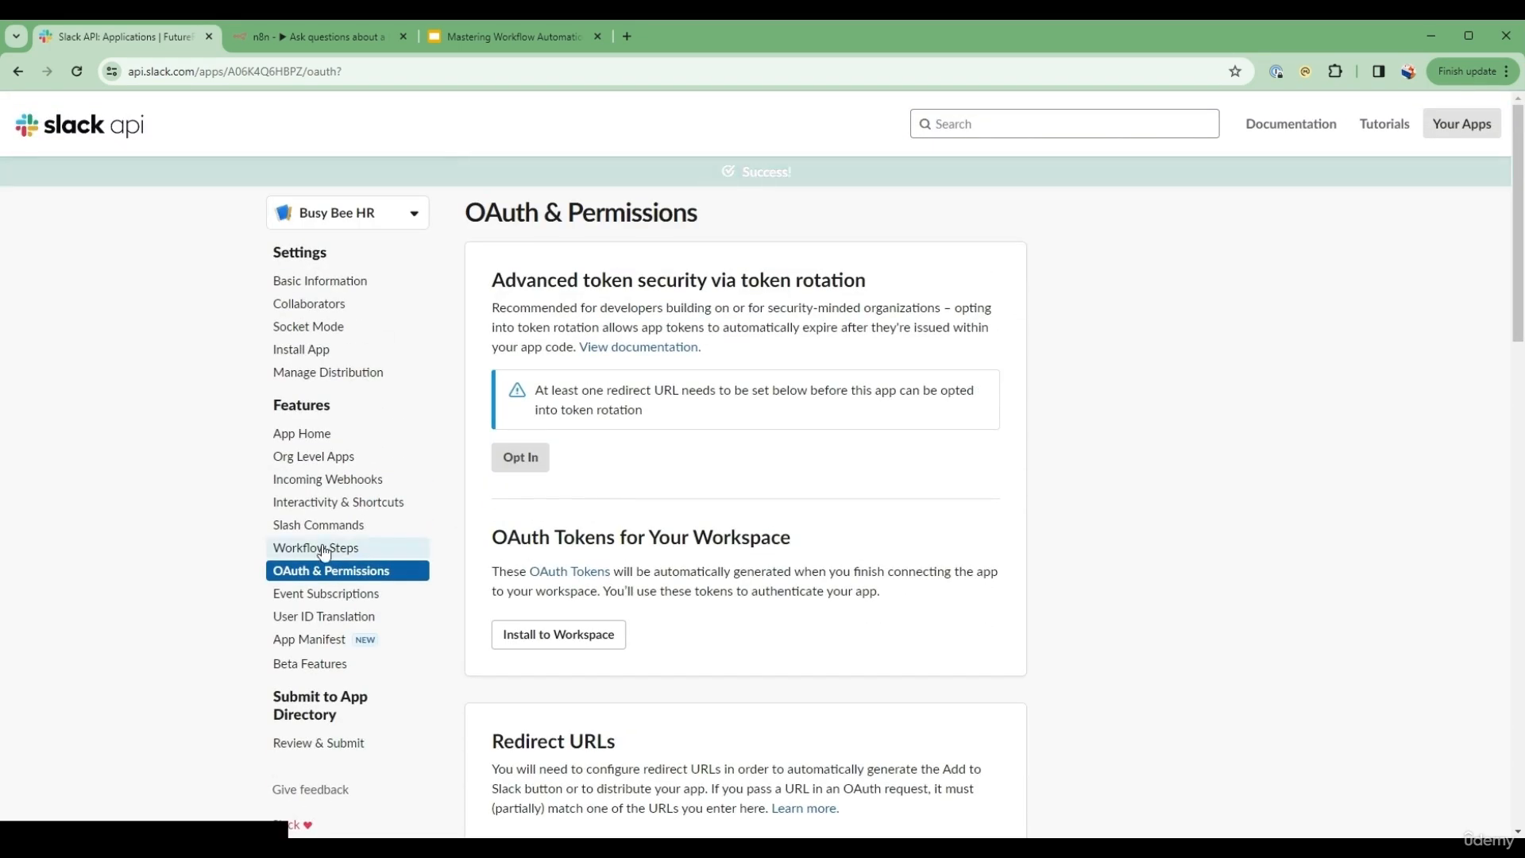
left_click(327, 527)
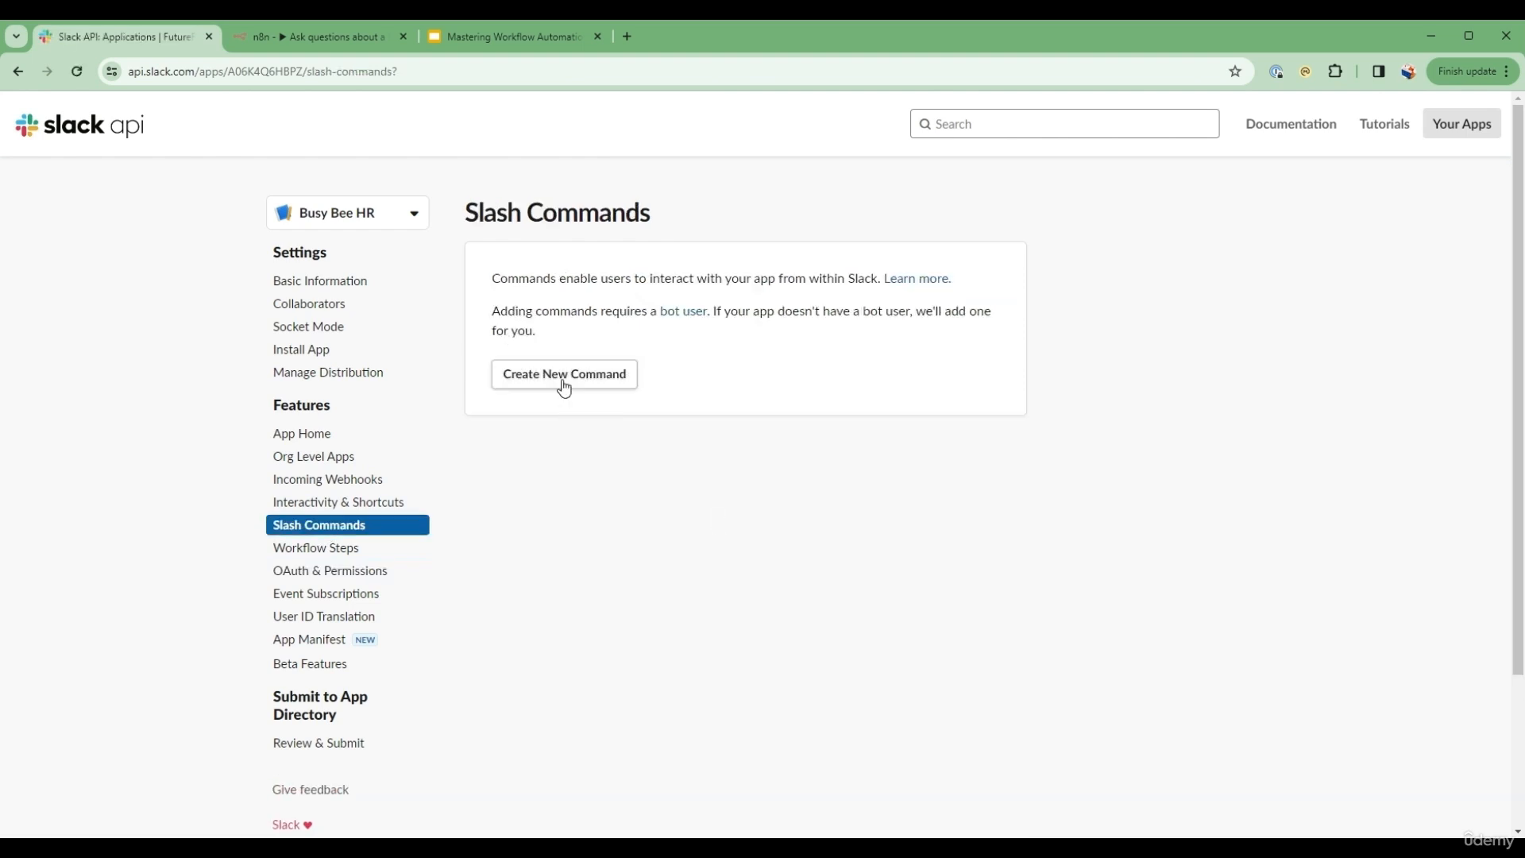
left_click(561, 384)
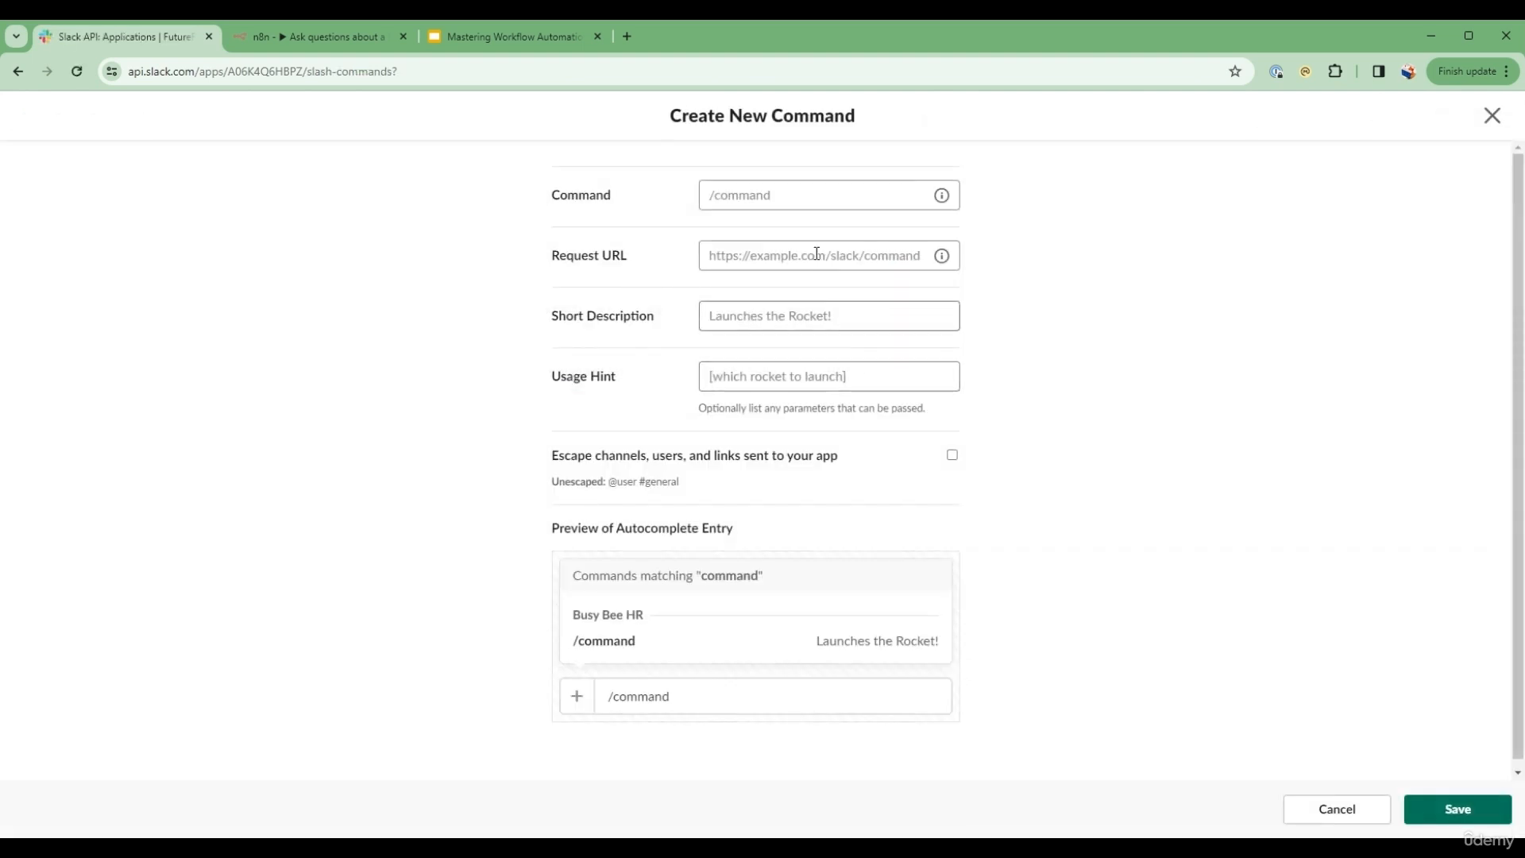
left_click(815, 198)
type("/ask")
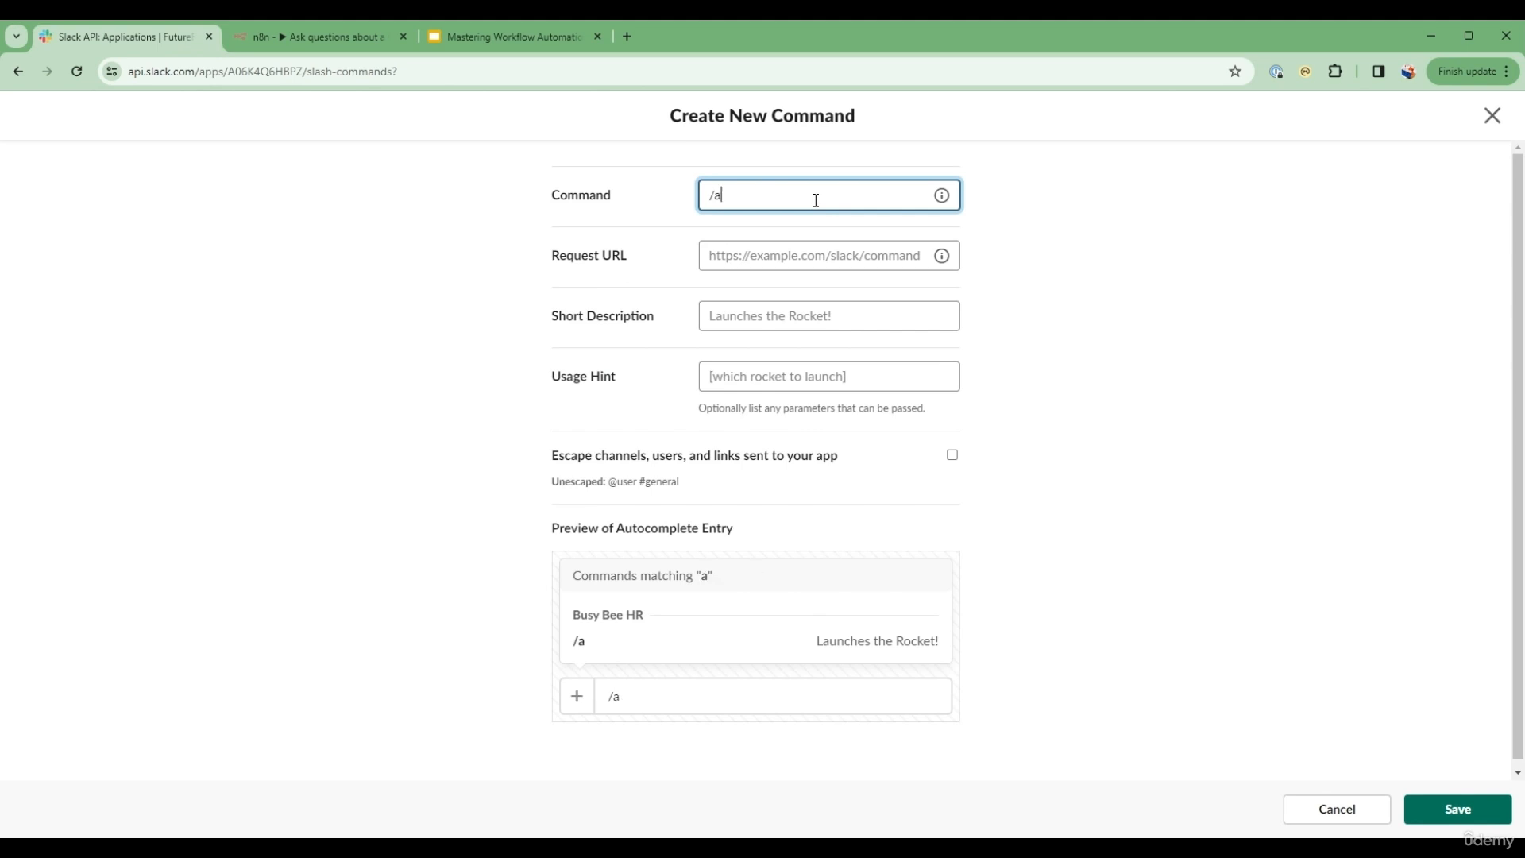
key("BackSpace")
type("kHR")
Step: Switch to the n8n workflow and copy the production URL of its Webhook node for the command's Request URL
left_click(814, 257)
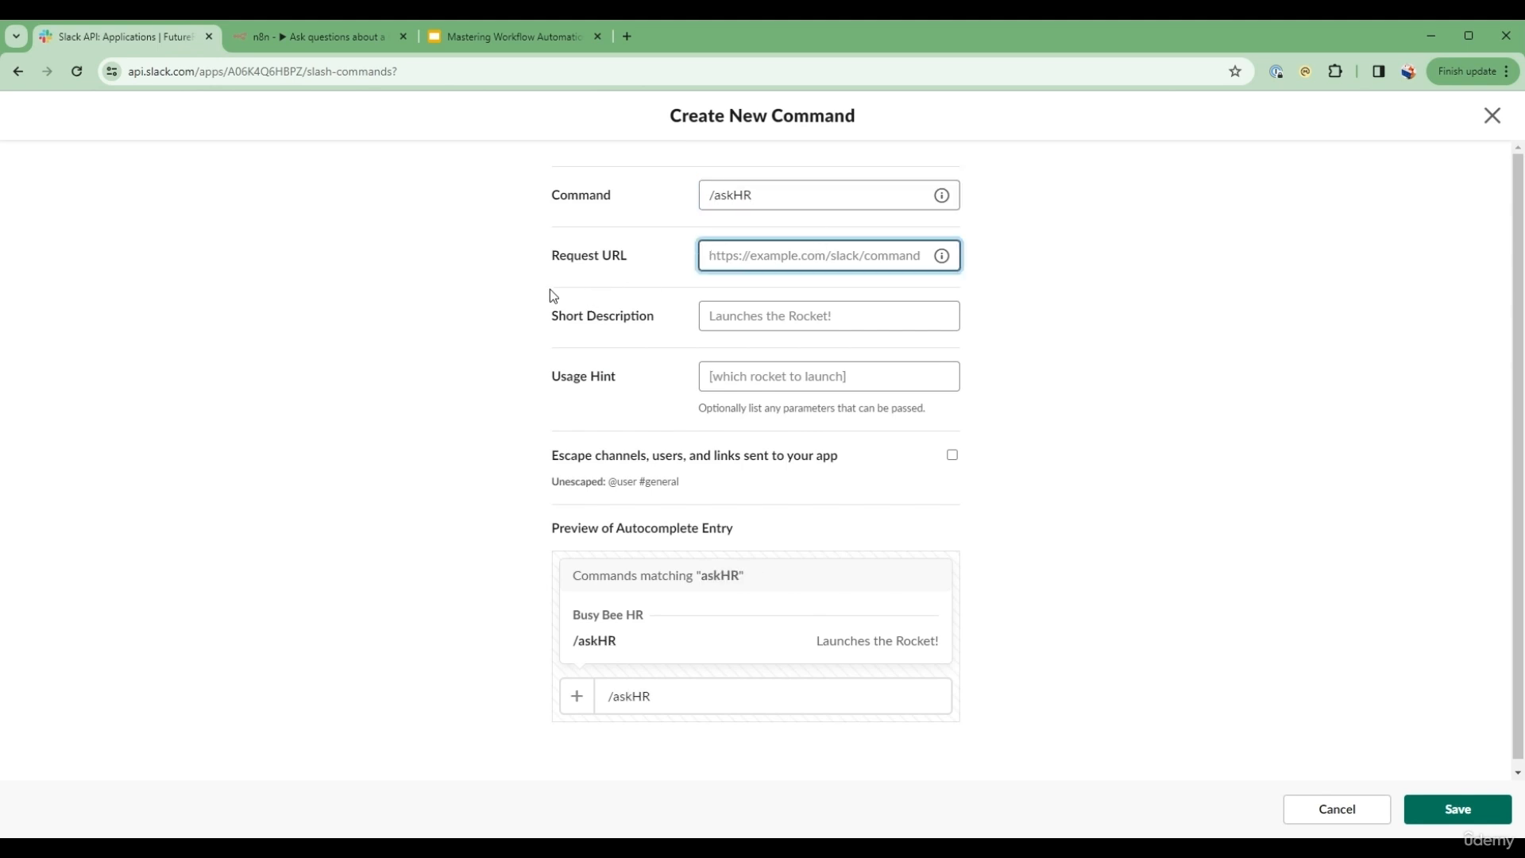
left_click_drag(540, 264, 627, 260)
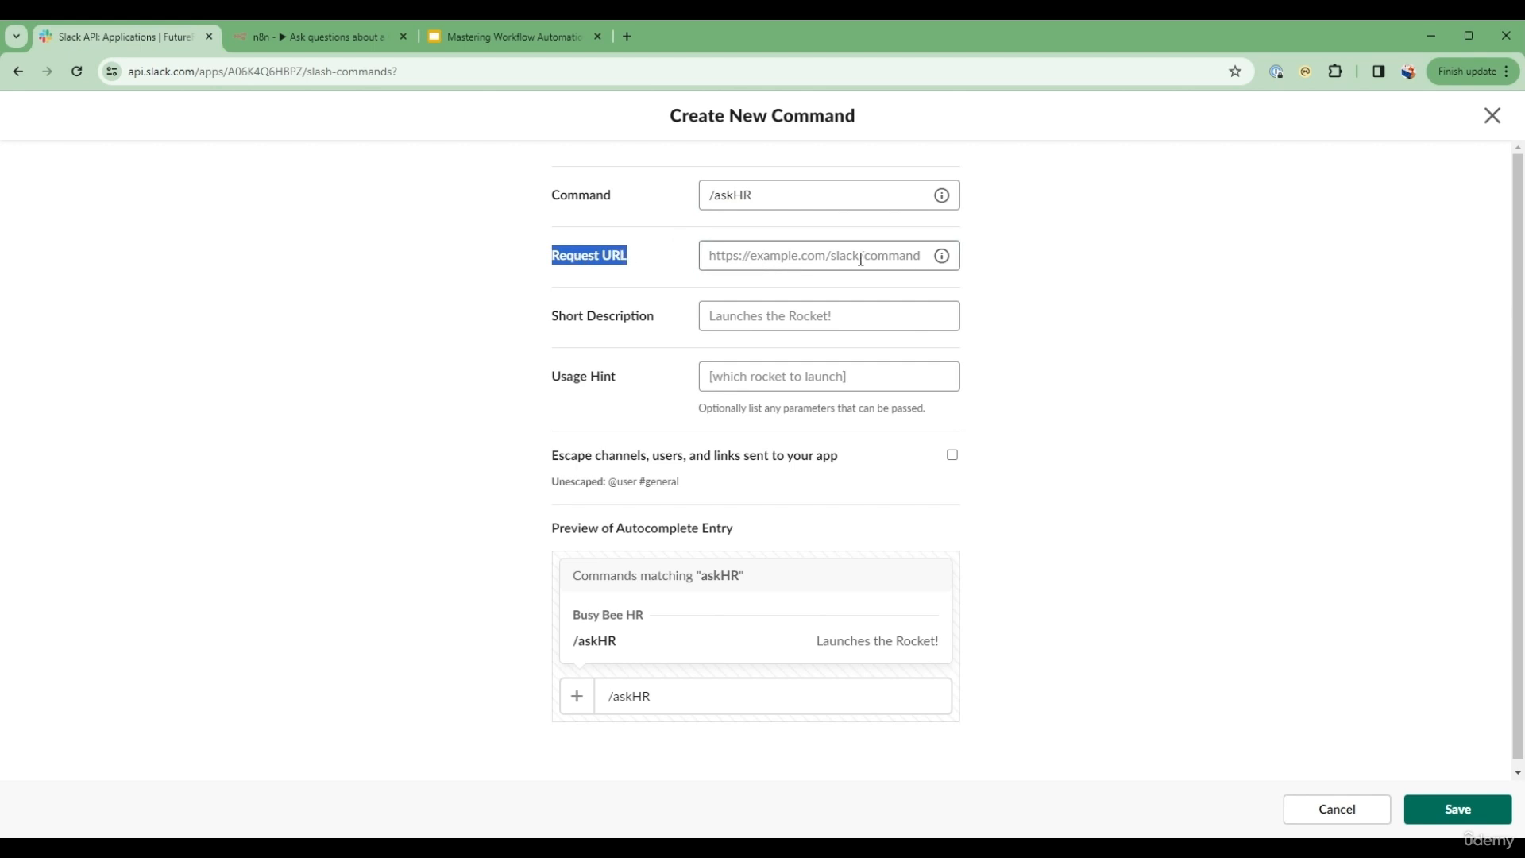
left_click(317, 36)
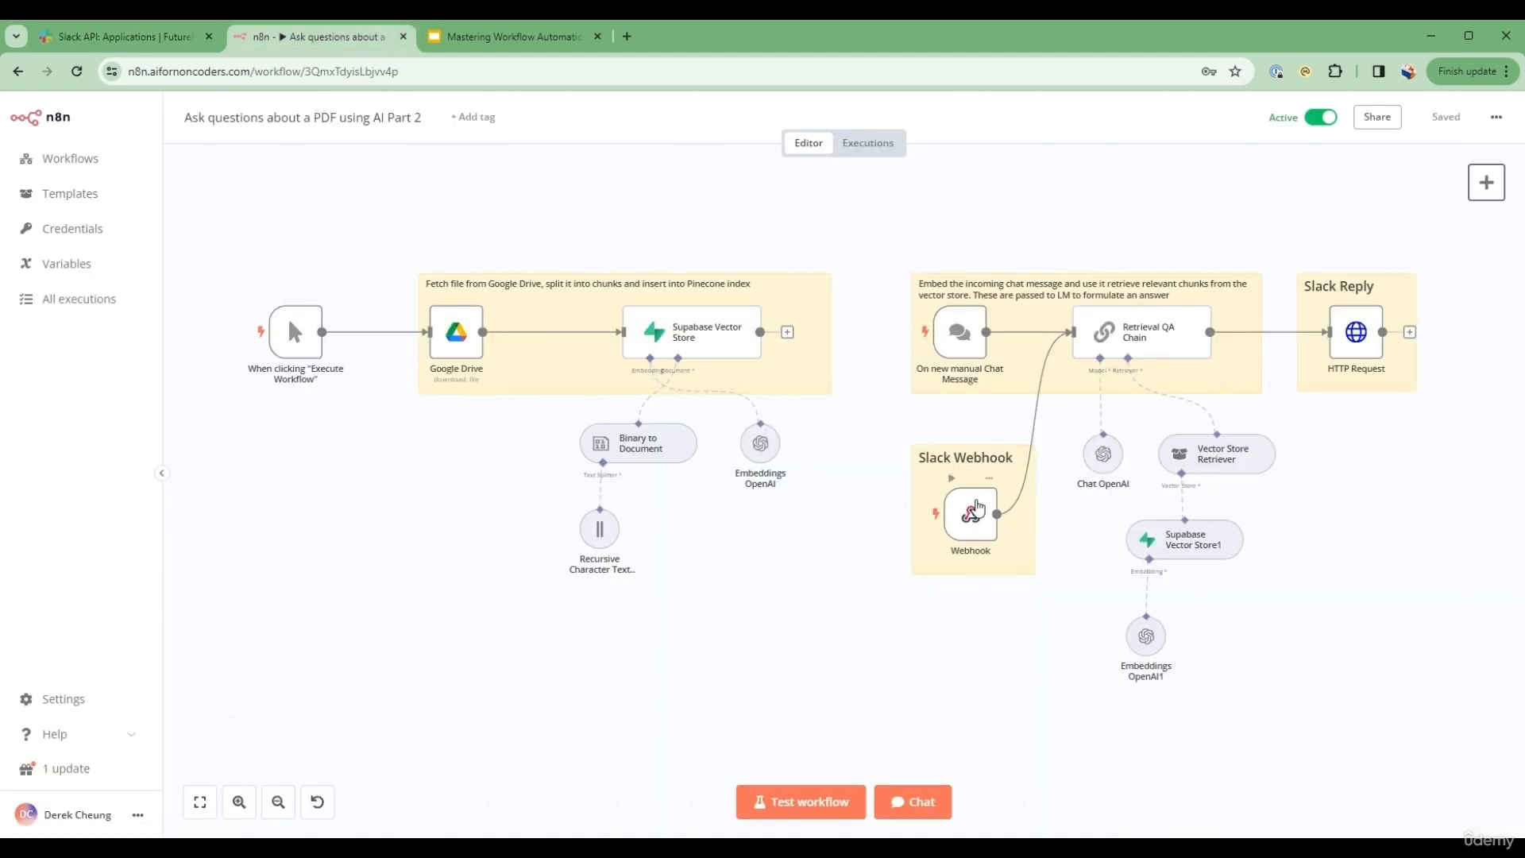
double_click(974, 512)
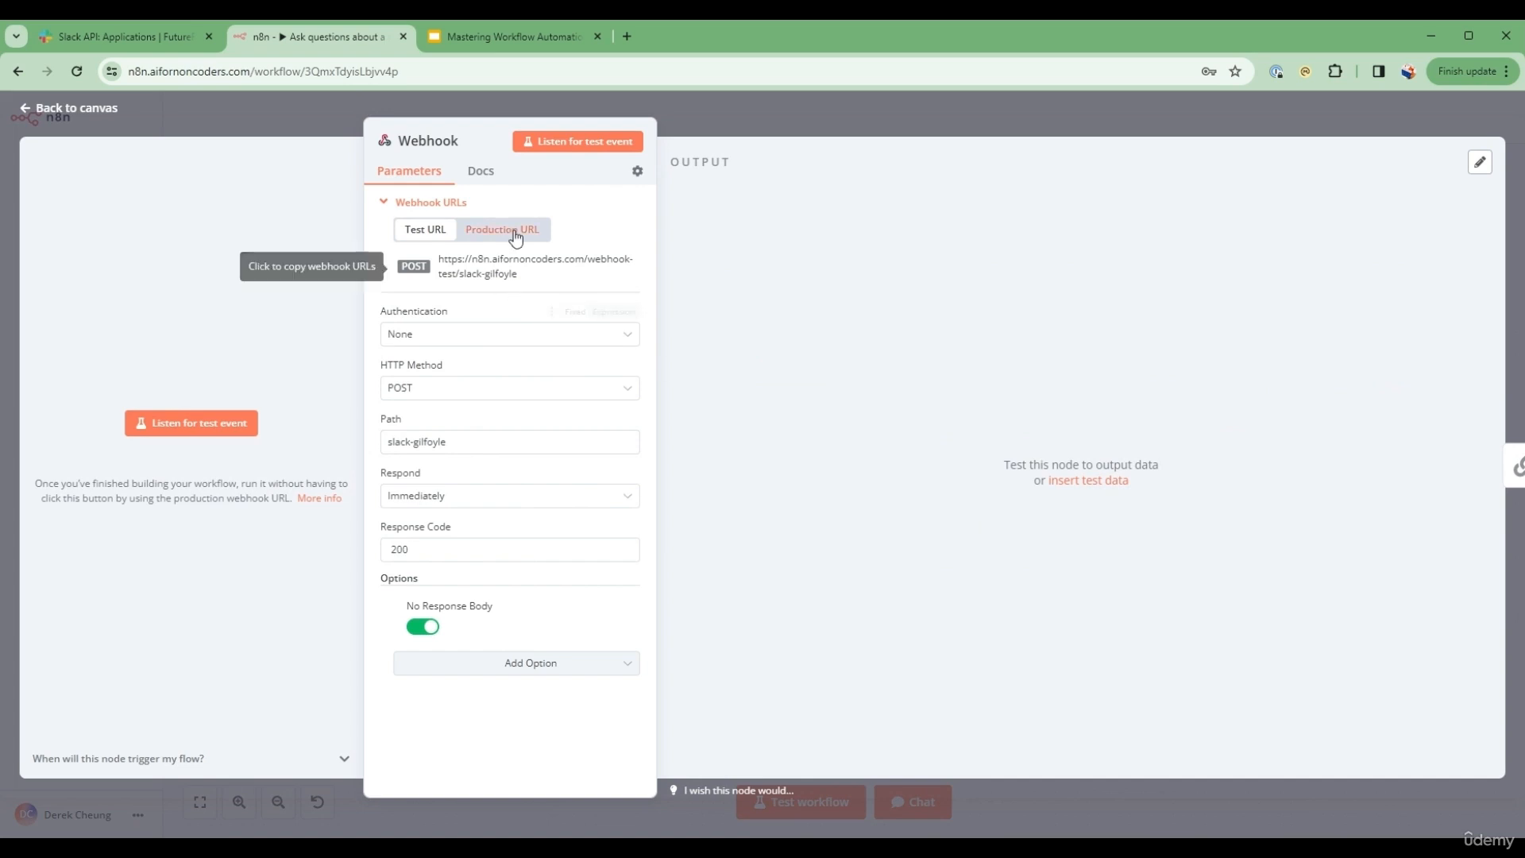
left_click(515, 232)
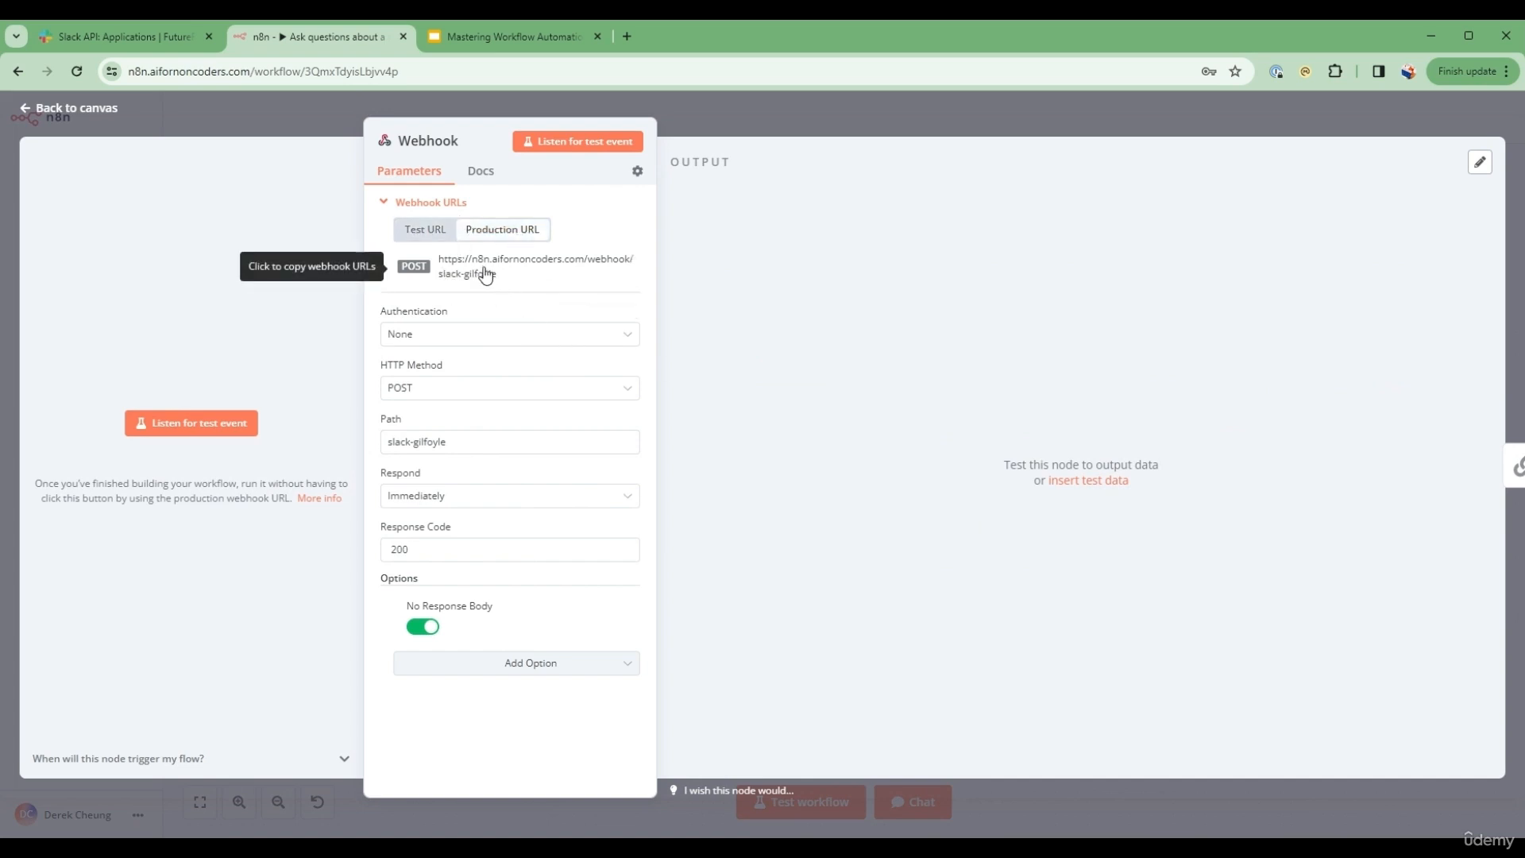
left_click(469, 283)
Step: Return to the Slack command form and fill its Request URL with the copied webhook address ending in /webhook/slack-gilfoyle
left_click(140, 40)
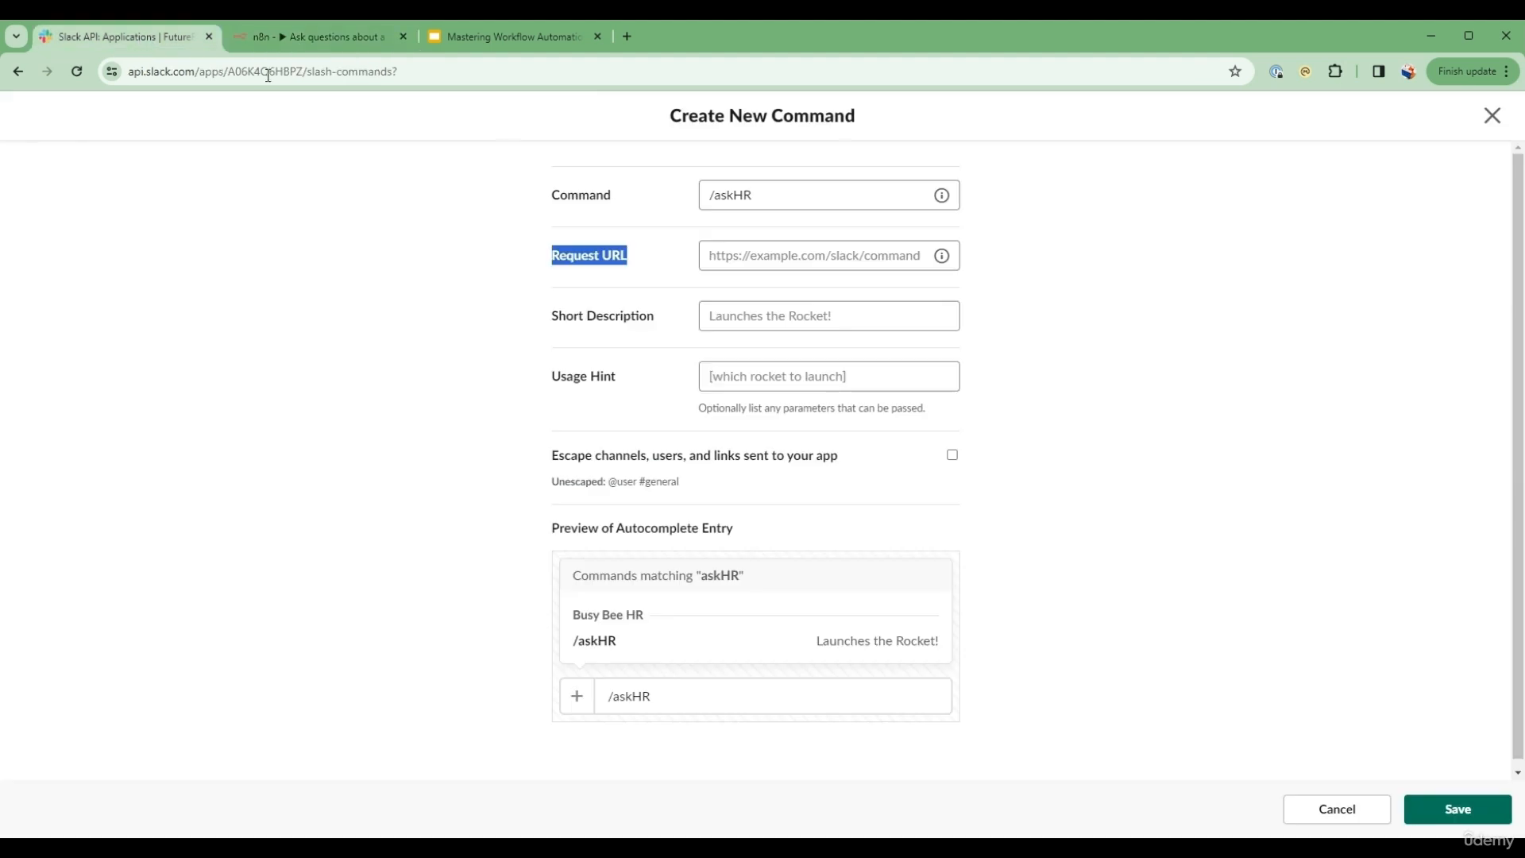
left_click(763, 255)
key("ctrl+v")
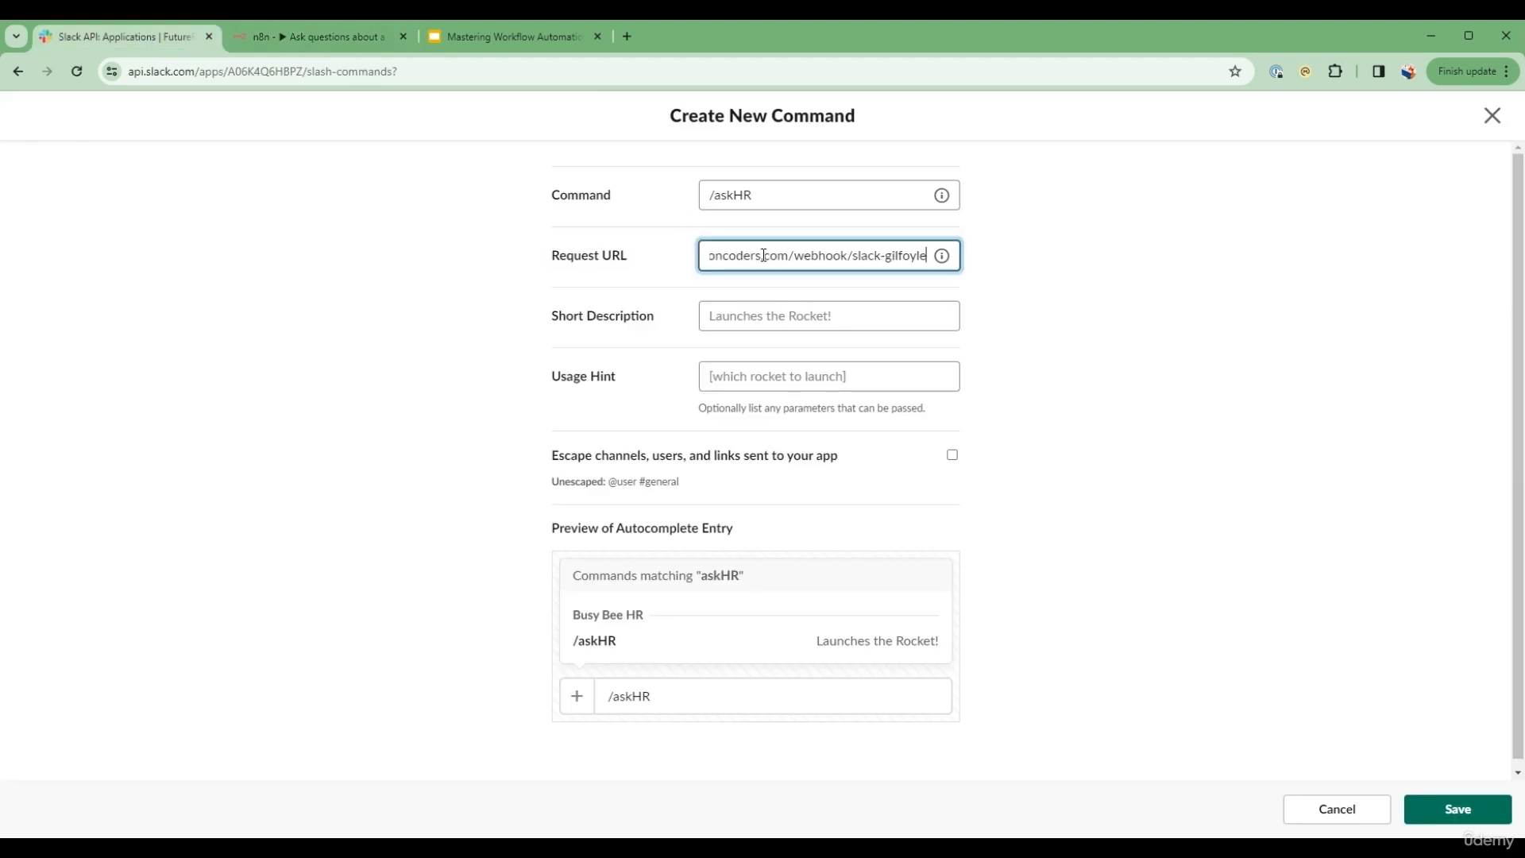
Step: Give the /askHR command the short description "Ask HR about policy" and save the command
left_click(777, 309)
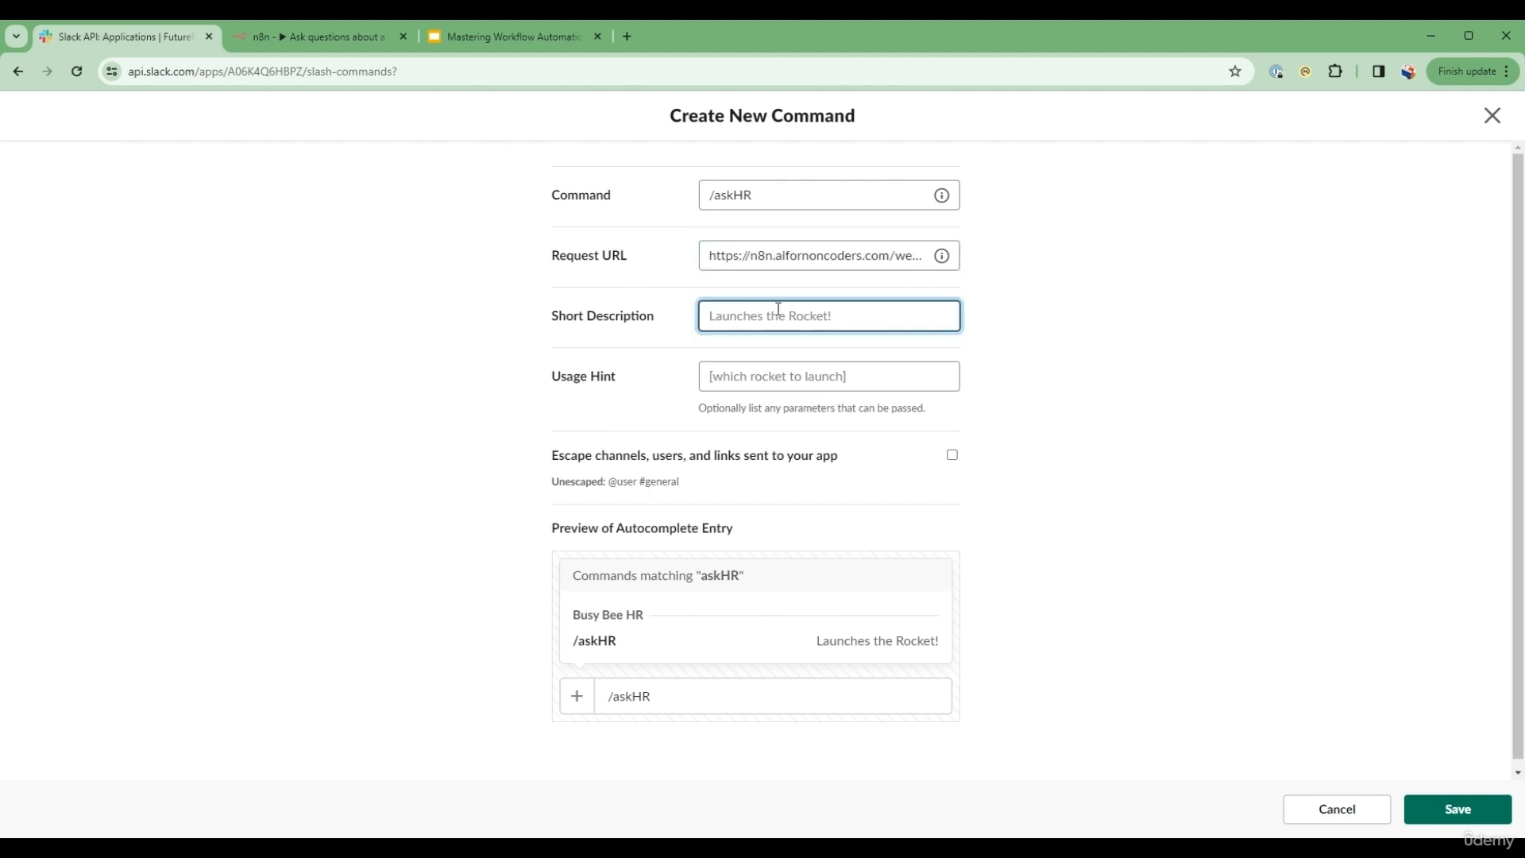
type("A")
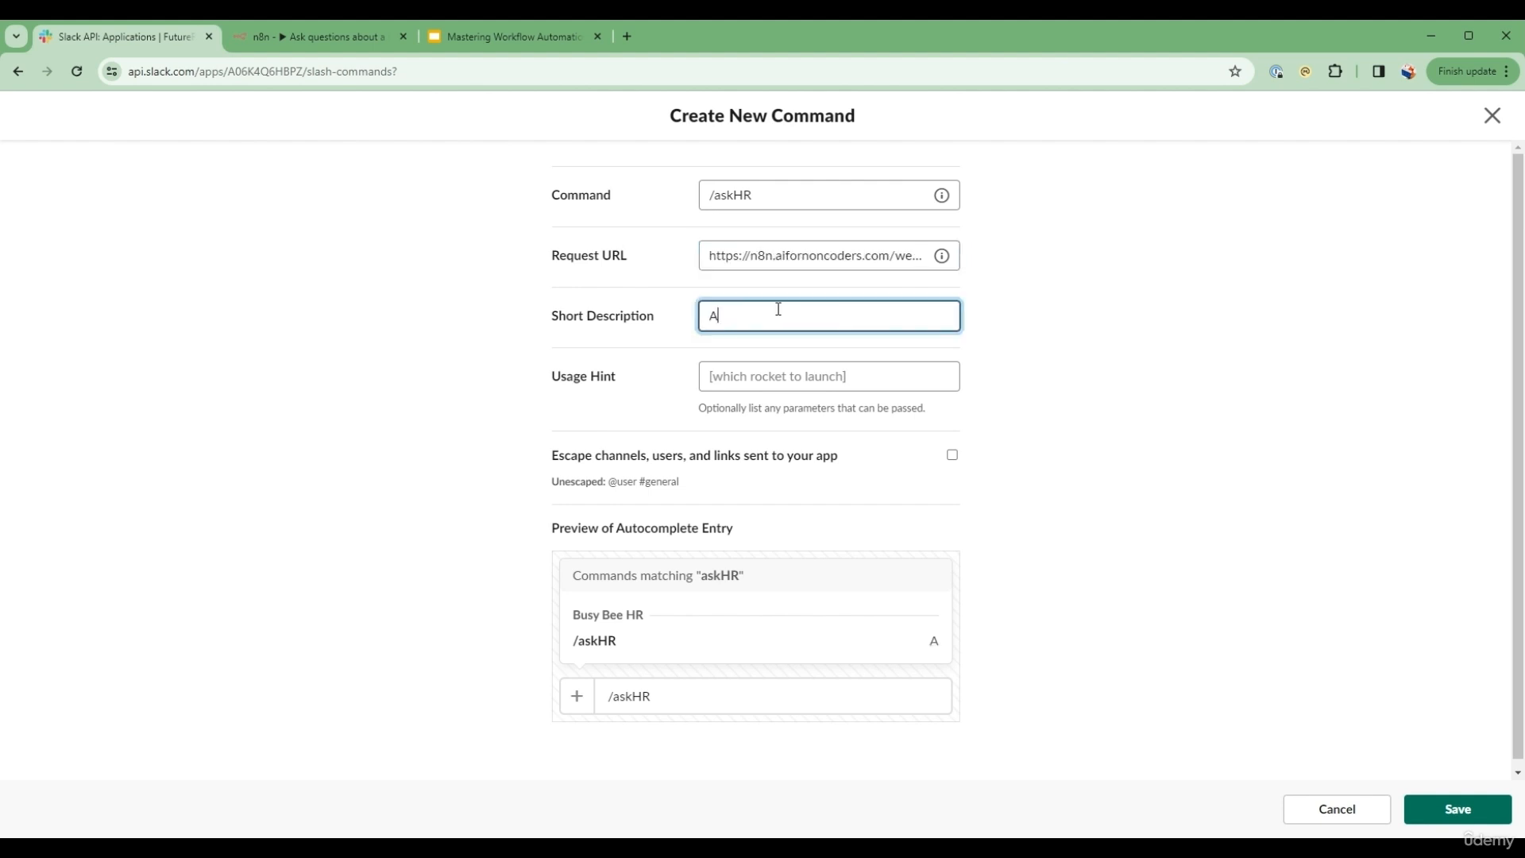
type("sk HR about policy")
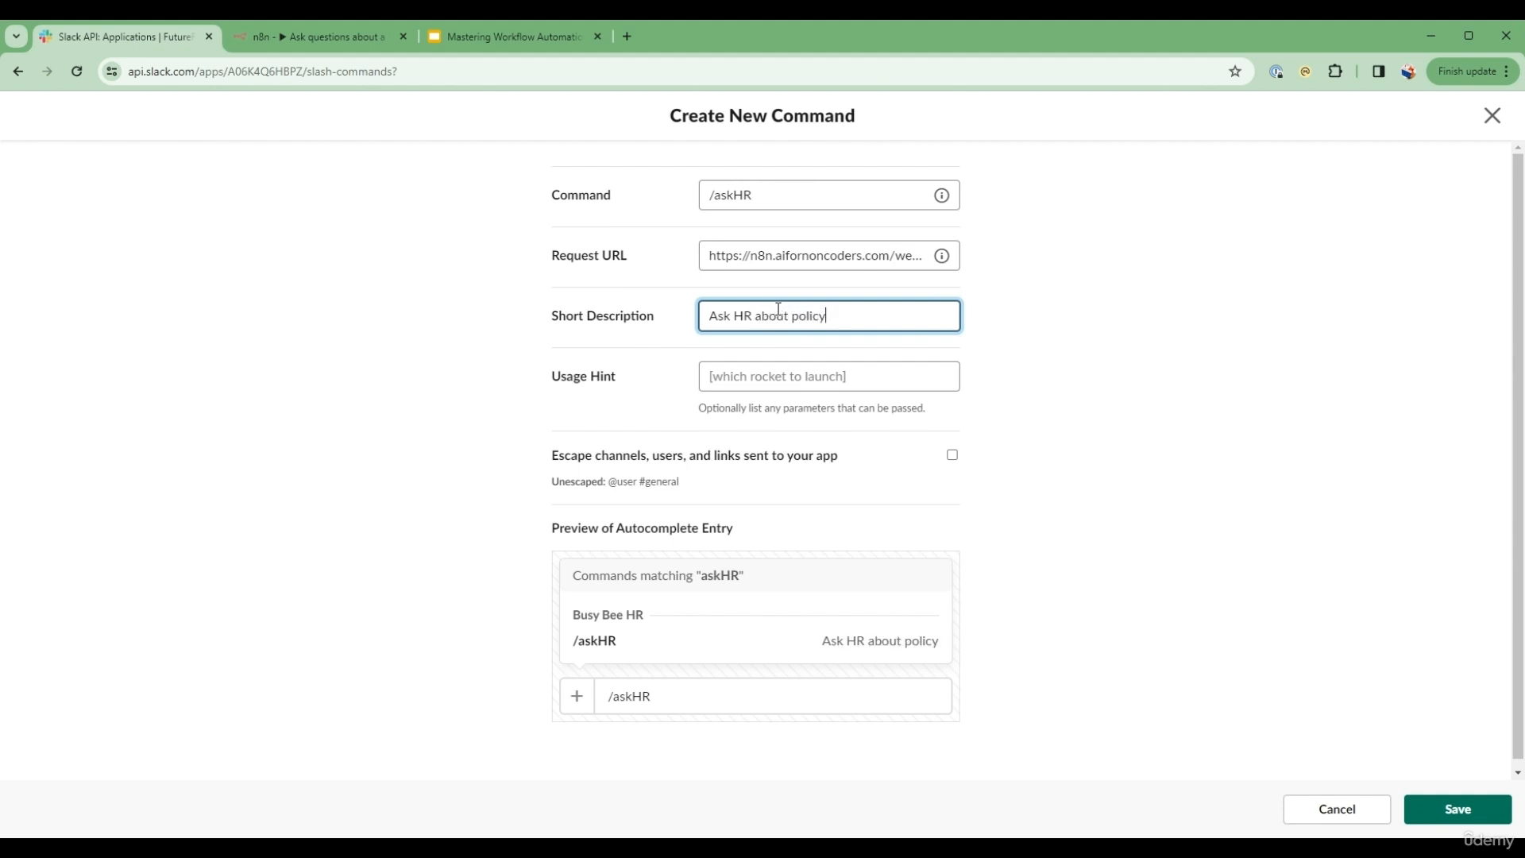
left_click(1082, 394)
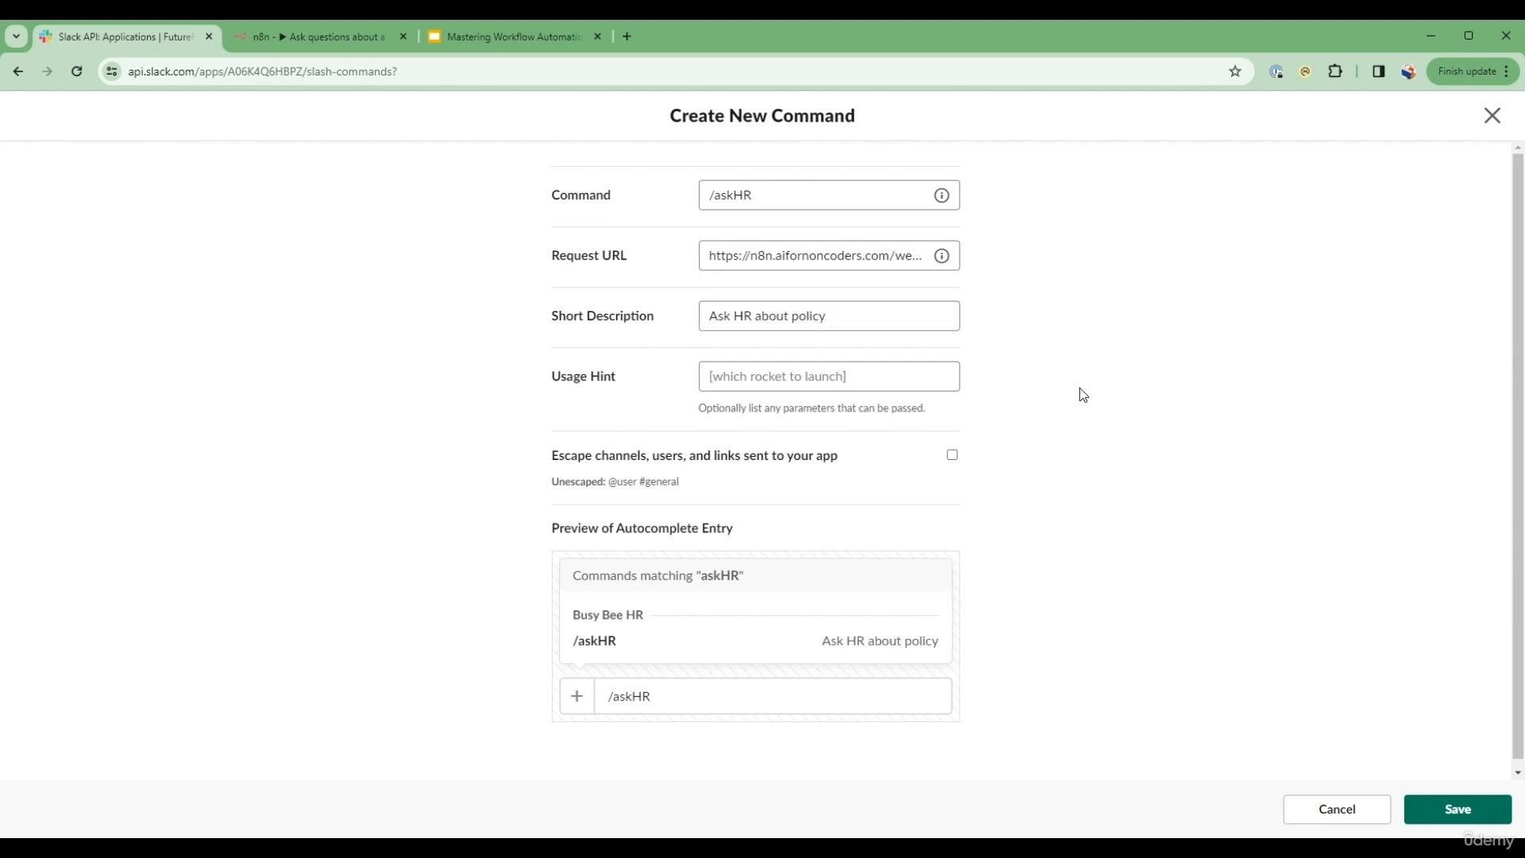
left_click(1487, 798)
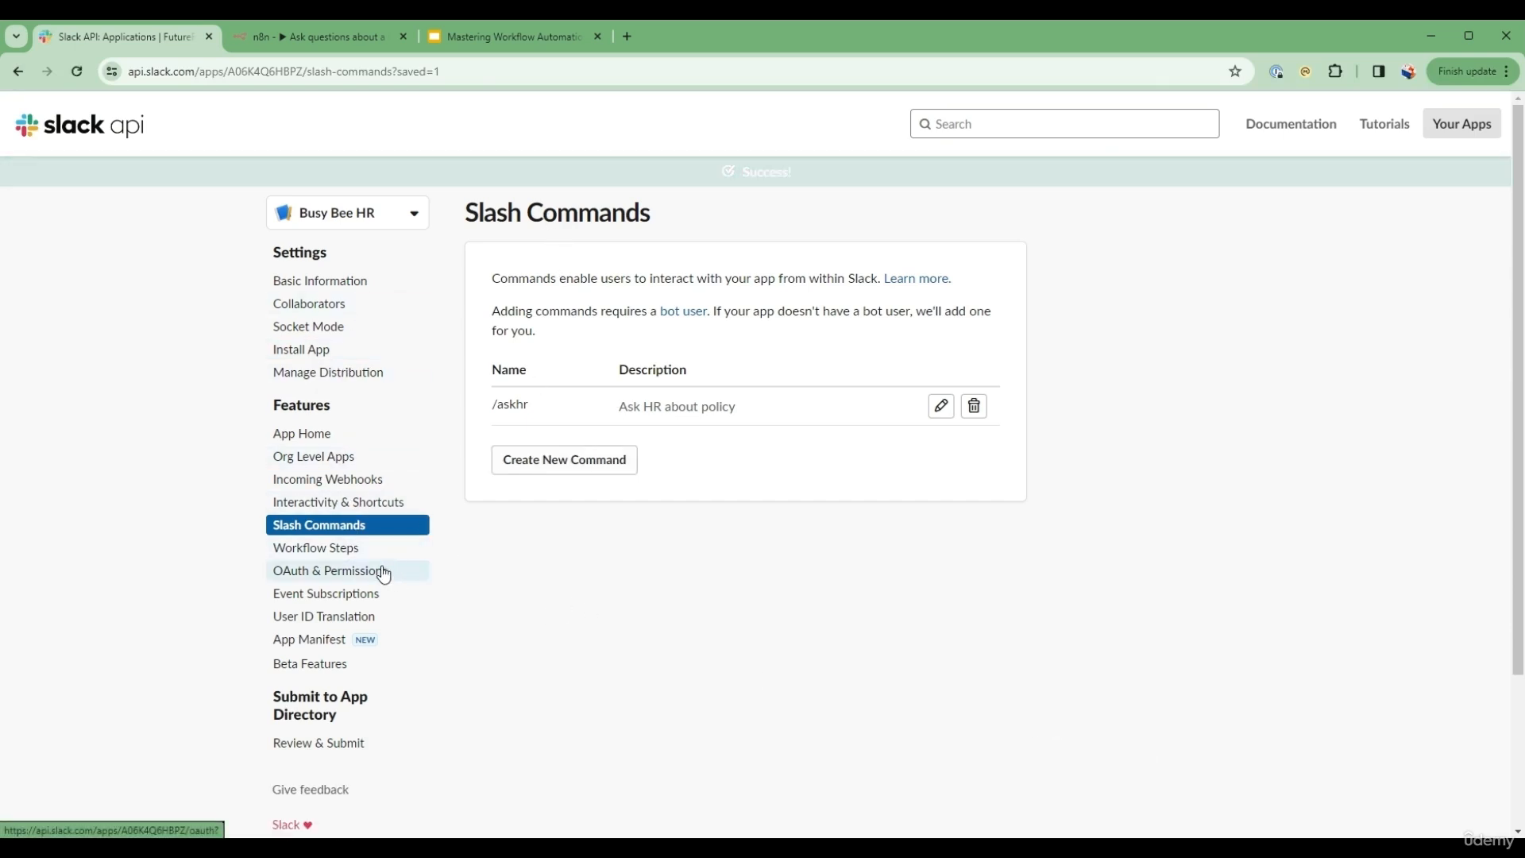
Step: Review the app's bot token scopes under OAuth & Permissions, looking for the commands scope
left_click(354, 572)
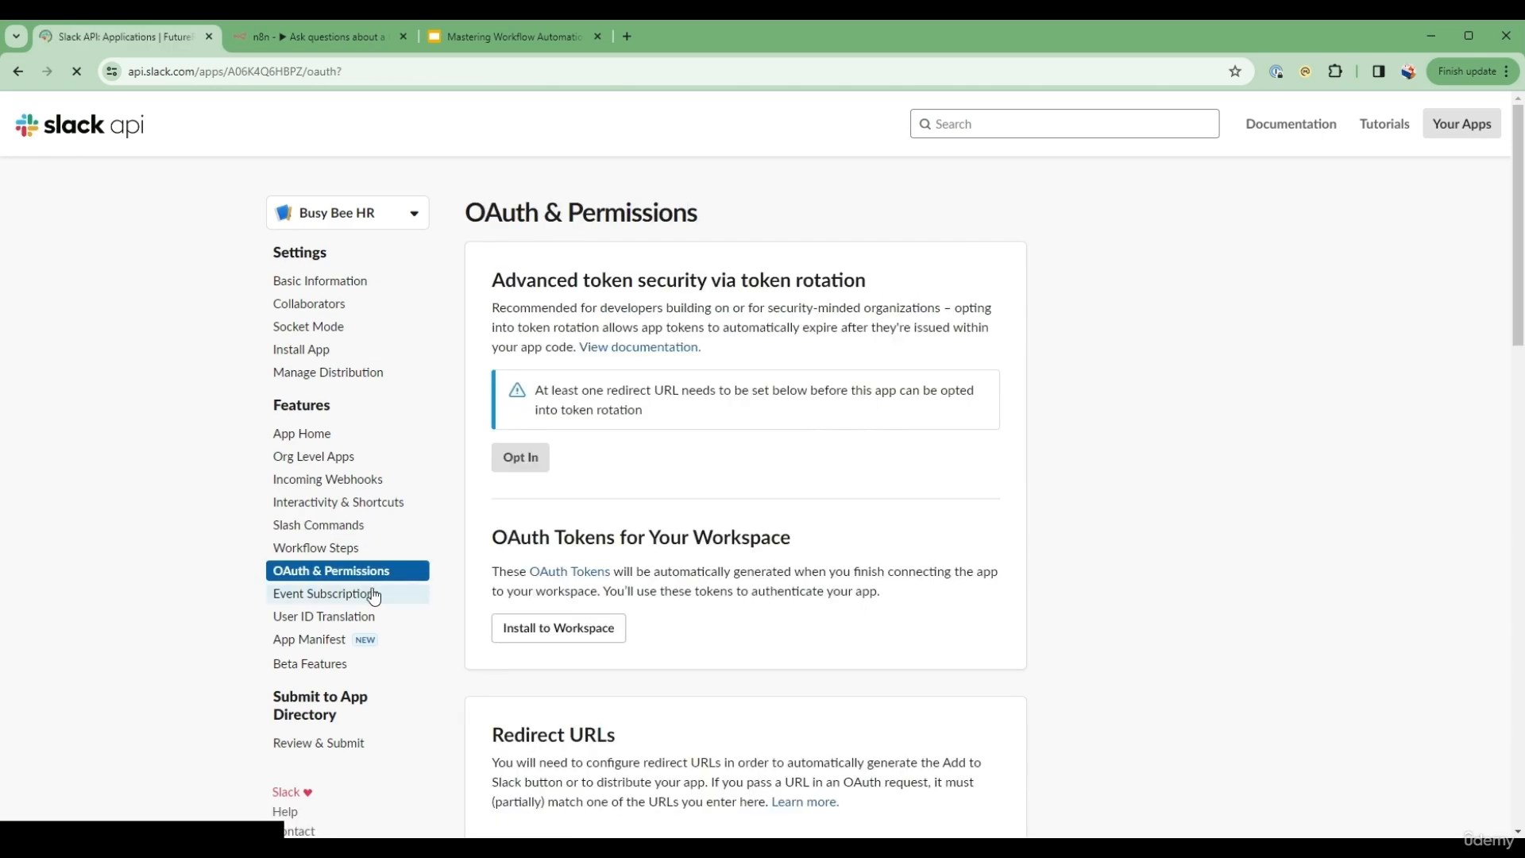
scroll(715, 551, "down", 9)
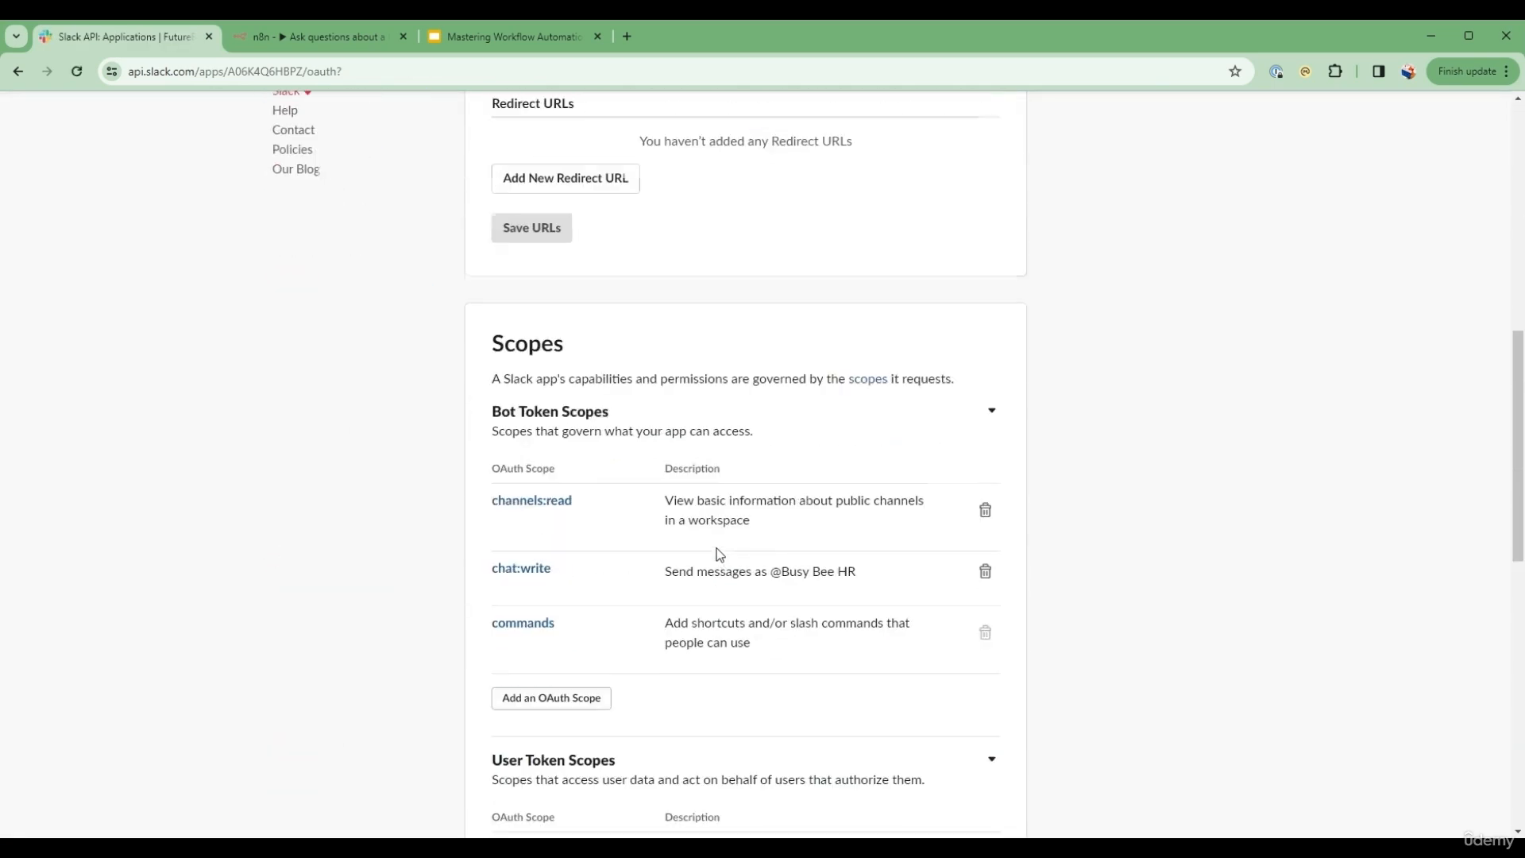
left_click_drag(489, 621, 617, 625)
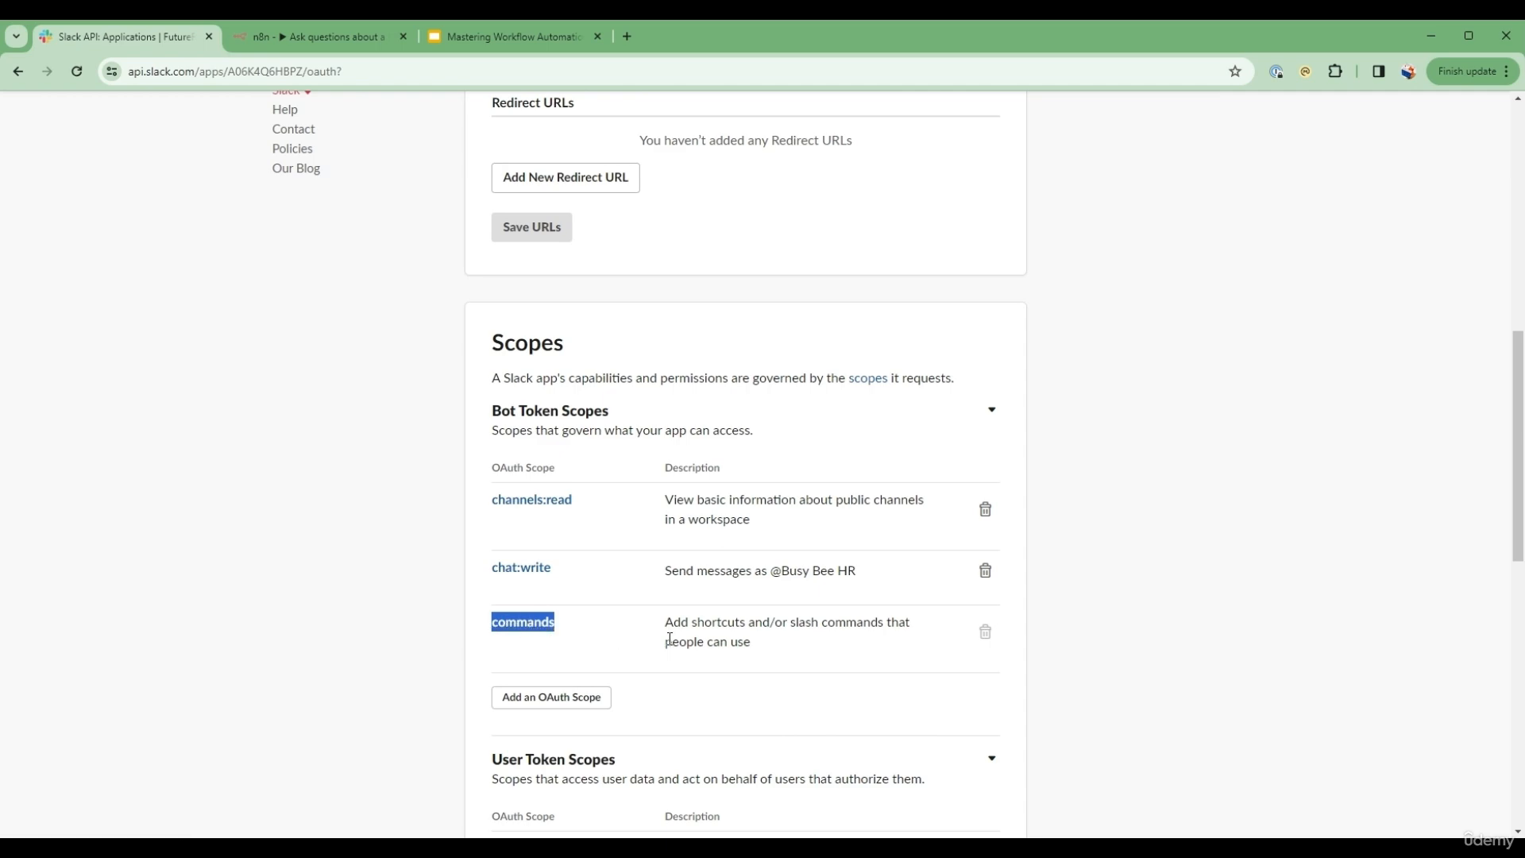
scroll(674, 636, "up", 4)
scroll(674, 635, "down", 3)
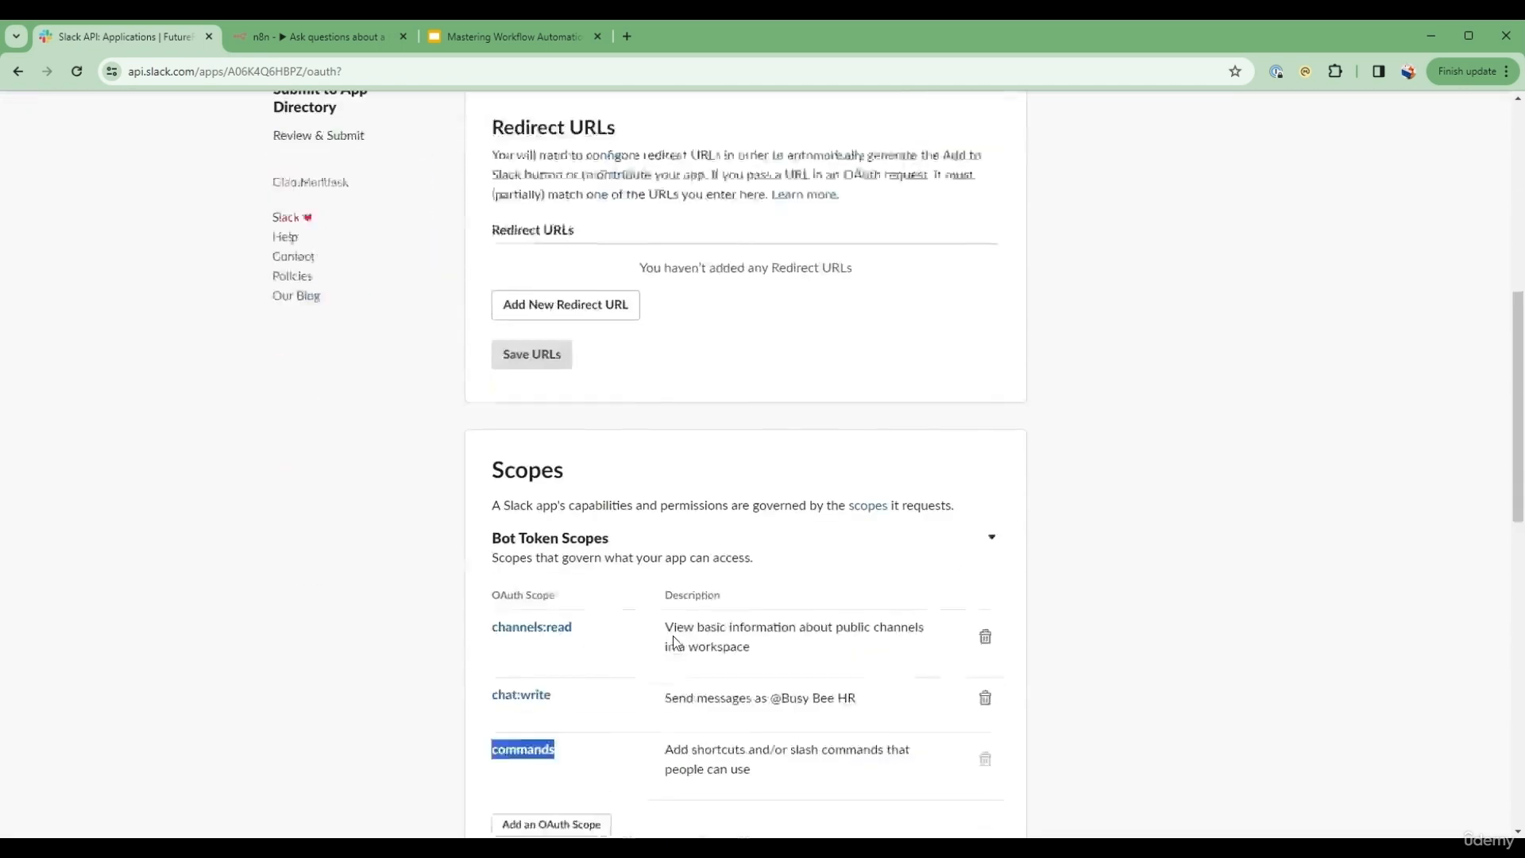
scroll(674, 636, "up", 5)
scroll(674, 636, "up", 3)
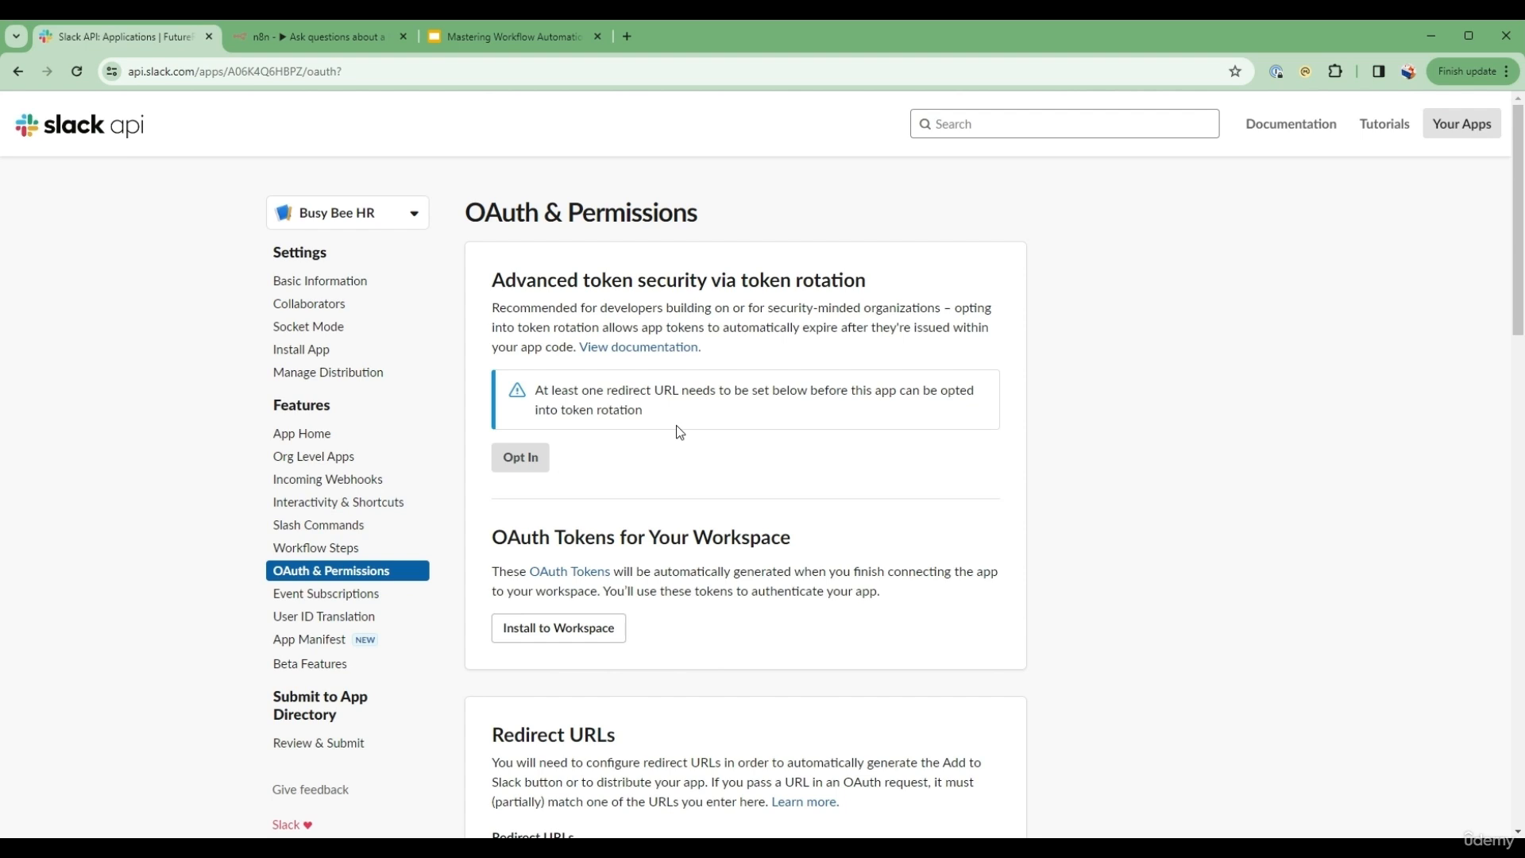
Step: Verify in the App Home settings that users are allowed to send slash commands and messages from the messages tab
left_click(321, 296)
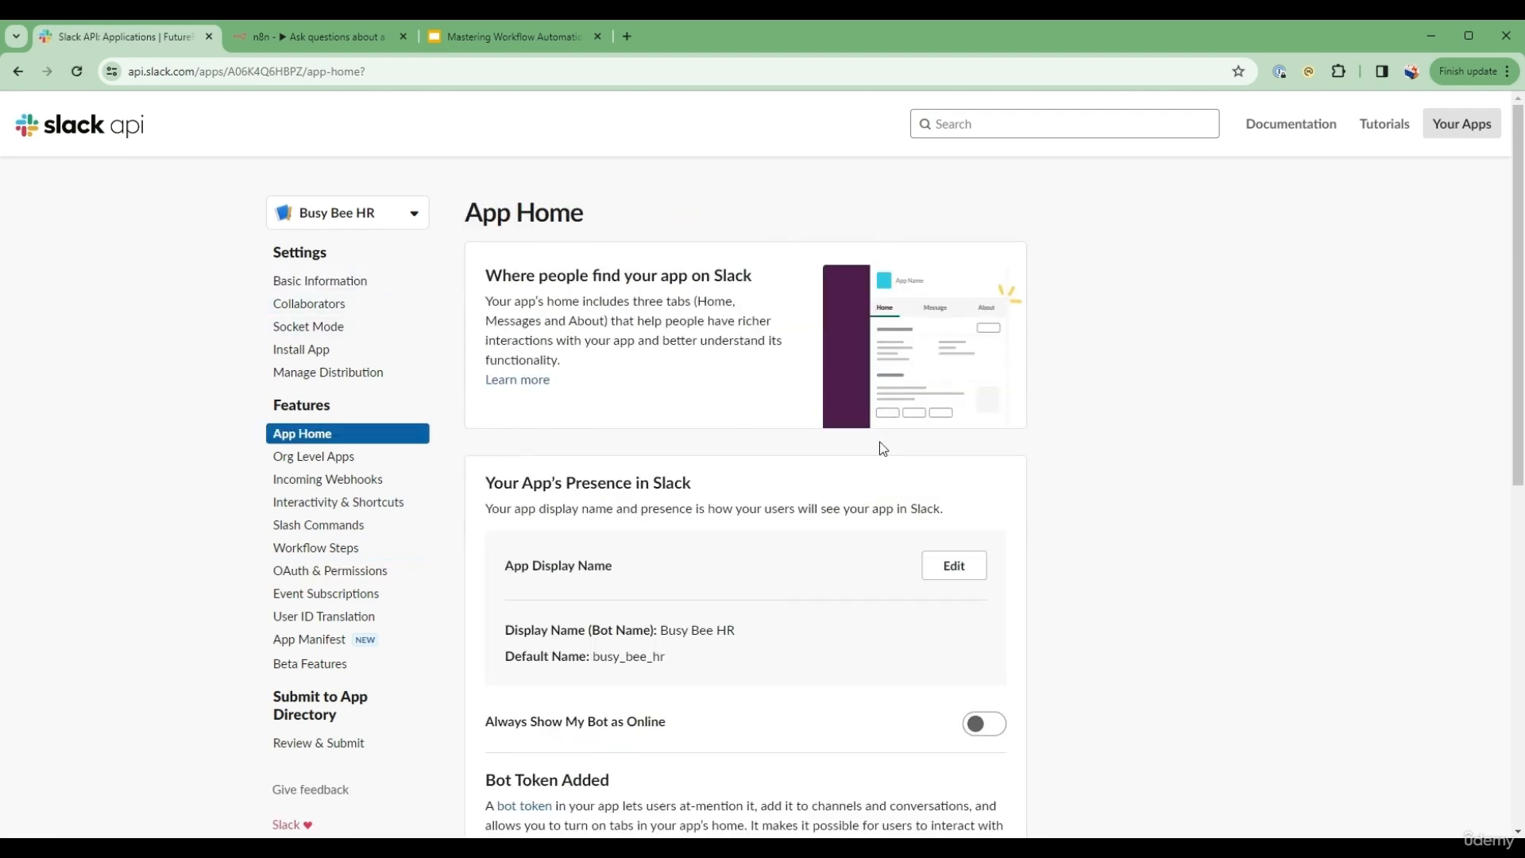
left_click(322, 434)
scroll(777, 470, "down", 8)
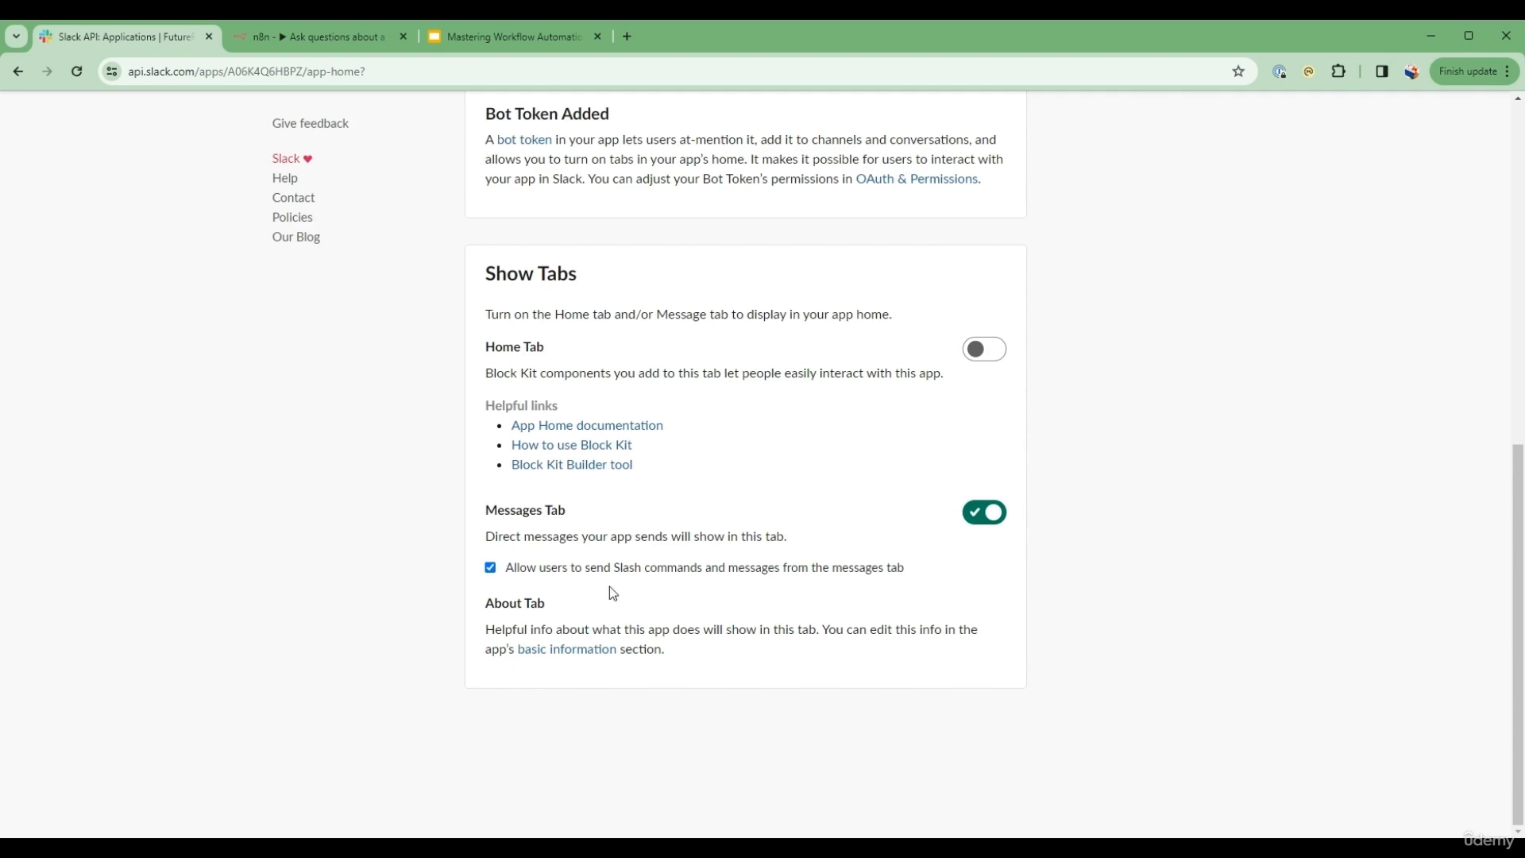
scroll(691, 584, "up", 8)
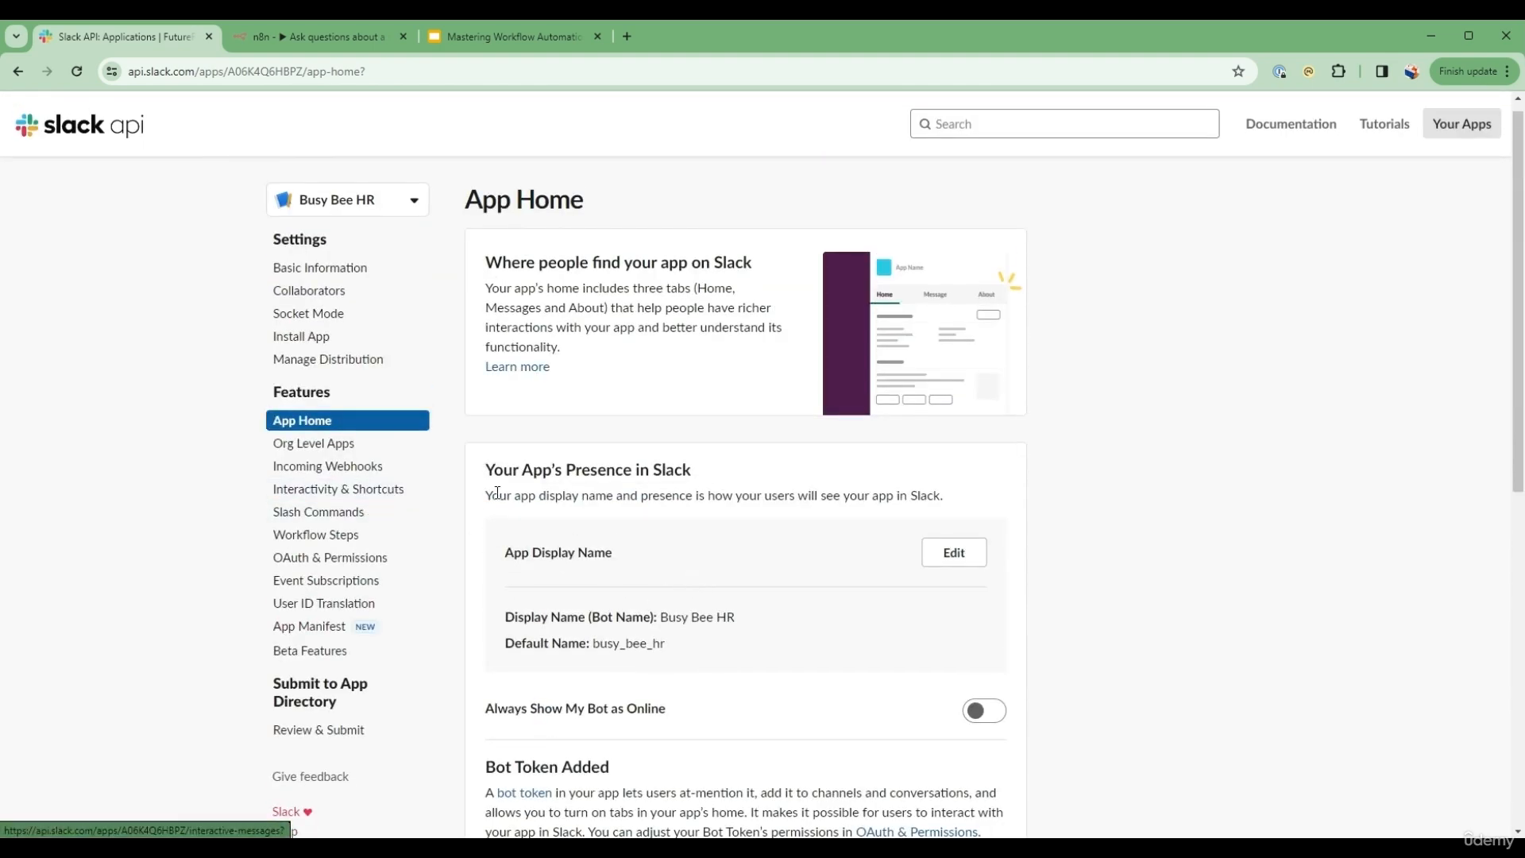
Step: Install the Busy Bee HR app to the FutureReady AI Learning Hub workspace and grant the requested permissions
left_click(327, 339)
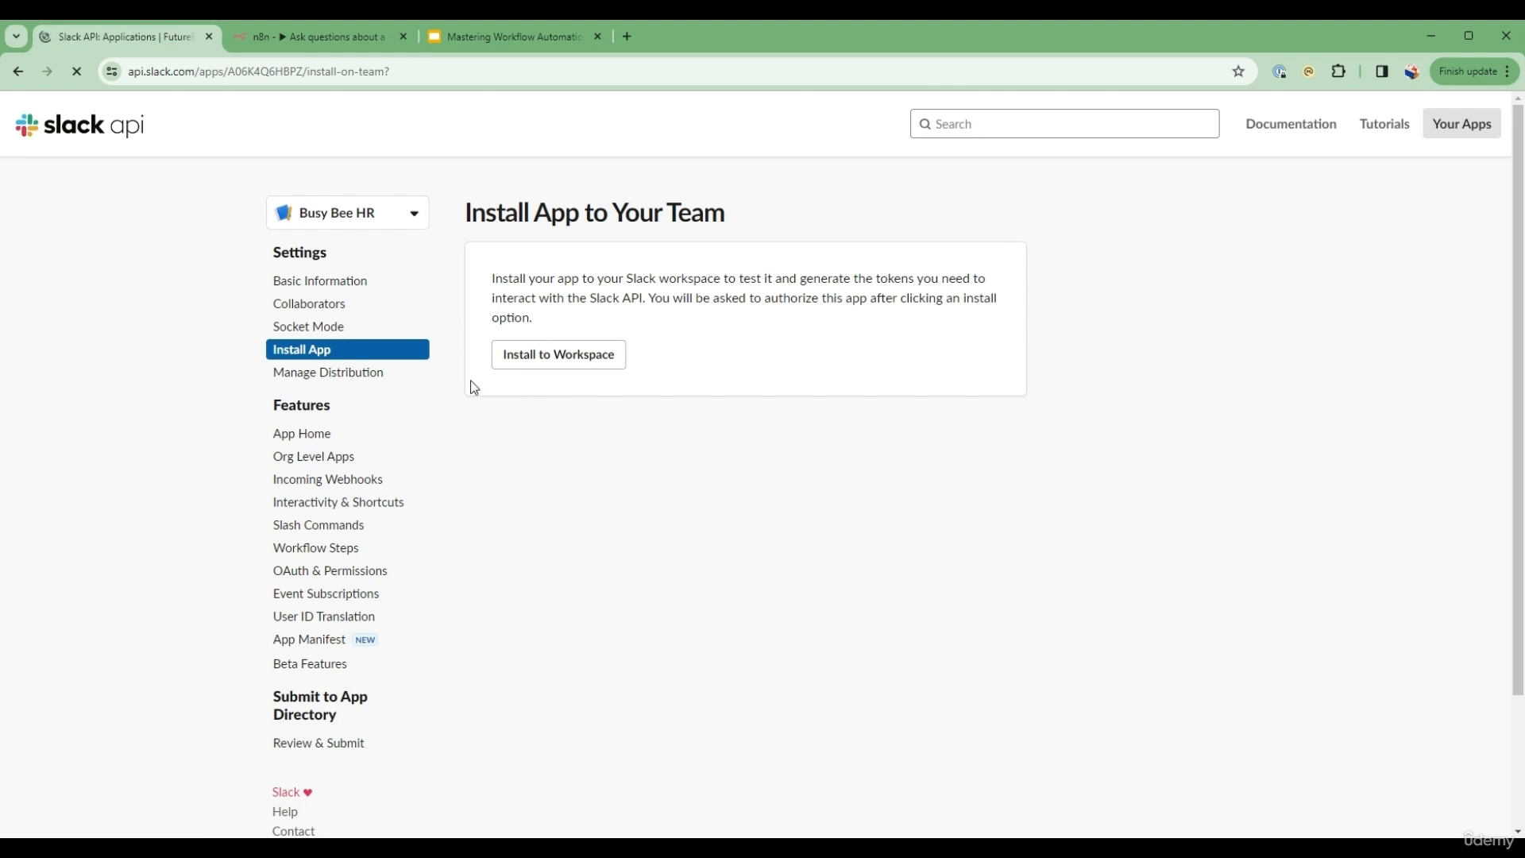
left_click(546, 351)
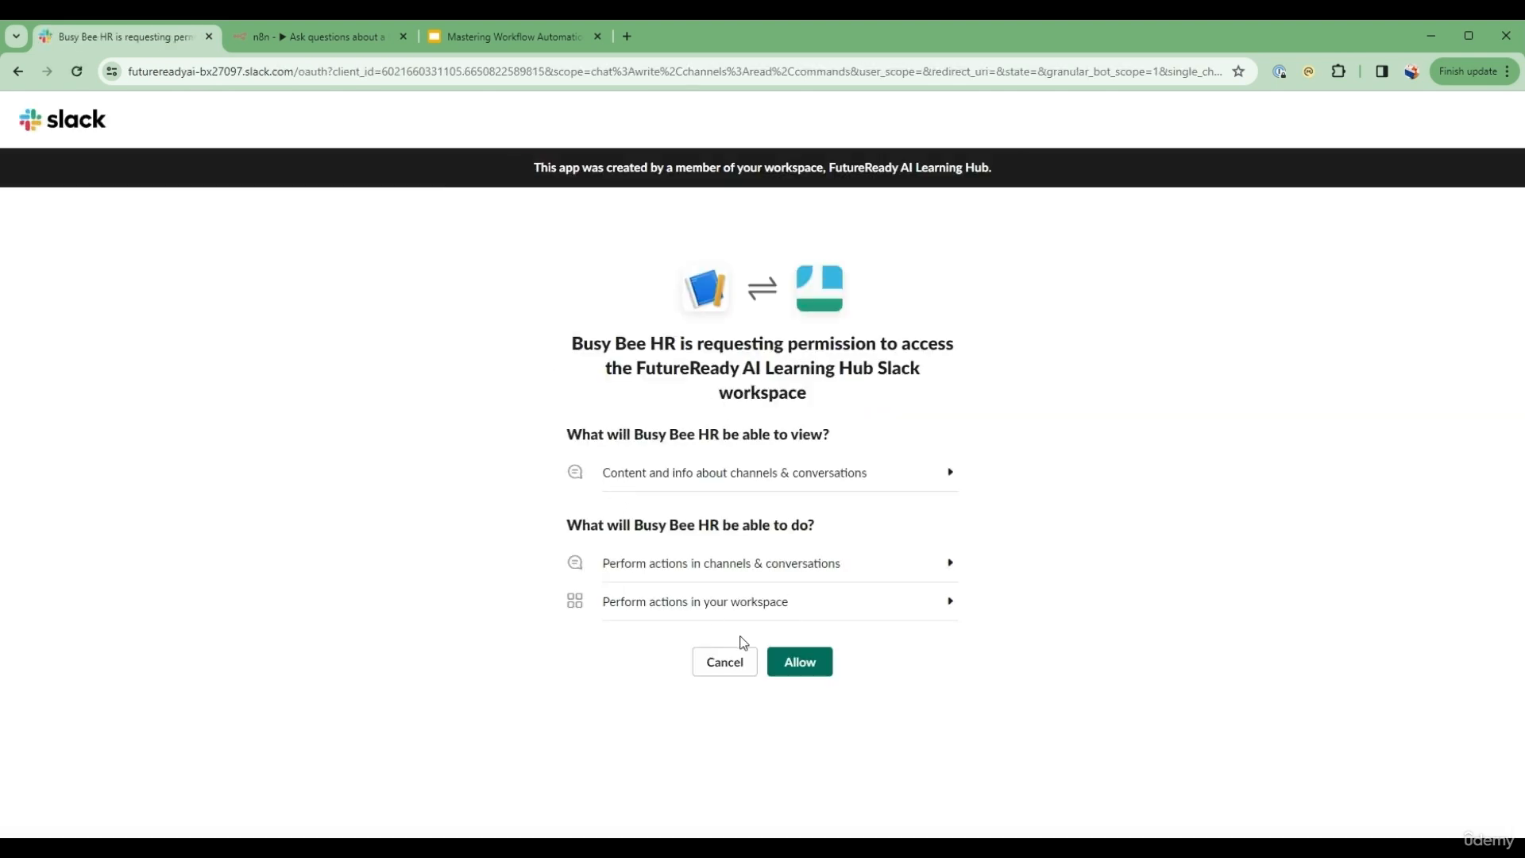
left_click(791, 664)
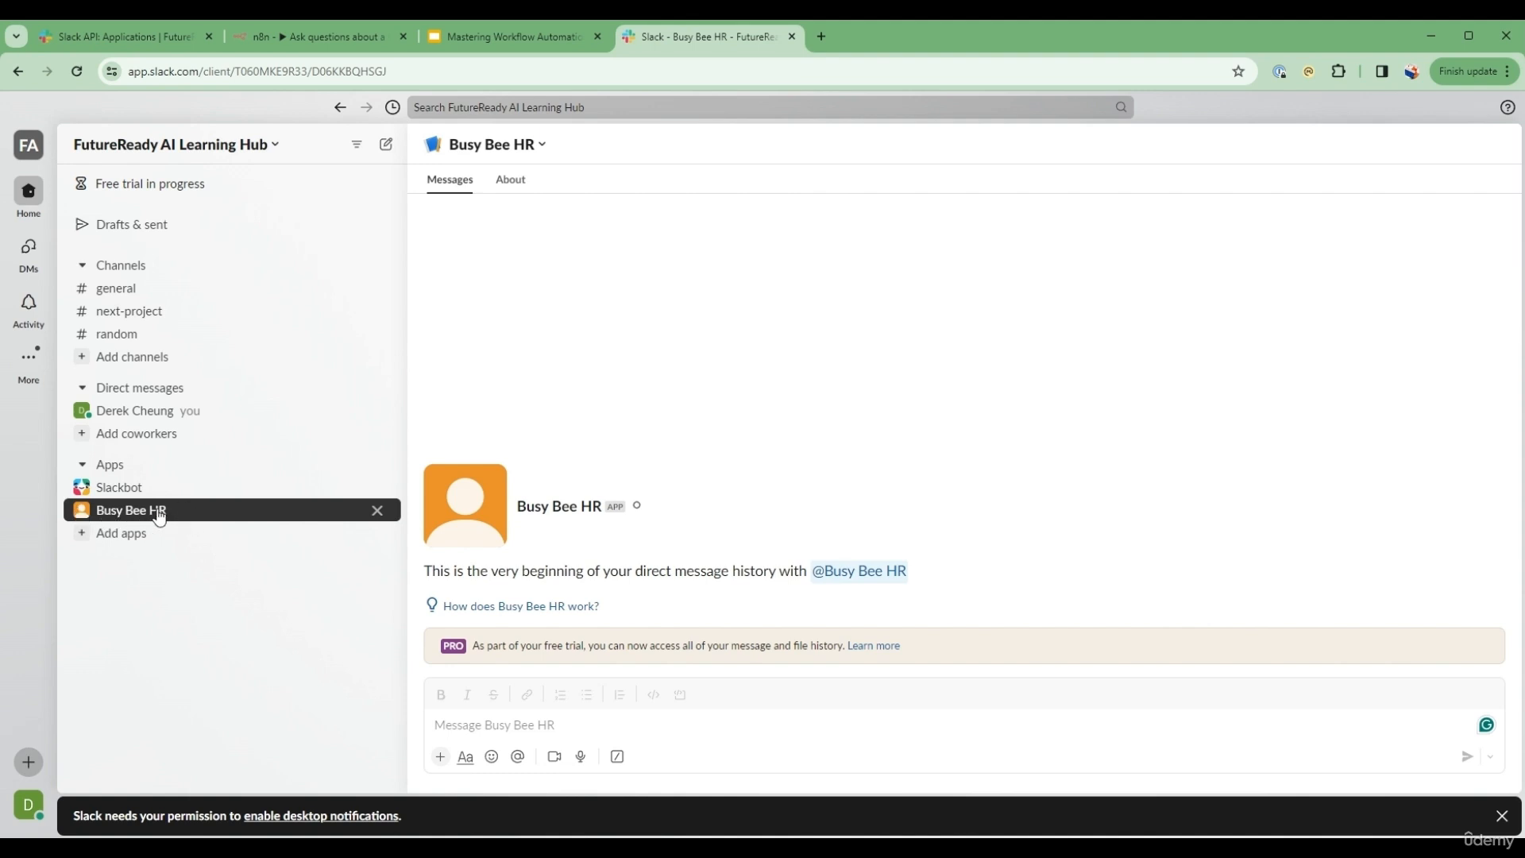
Step: Ask an overtime question with /askhr in the Busy Bee HR conversation and read the reply
left_click(530, 732)
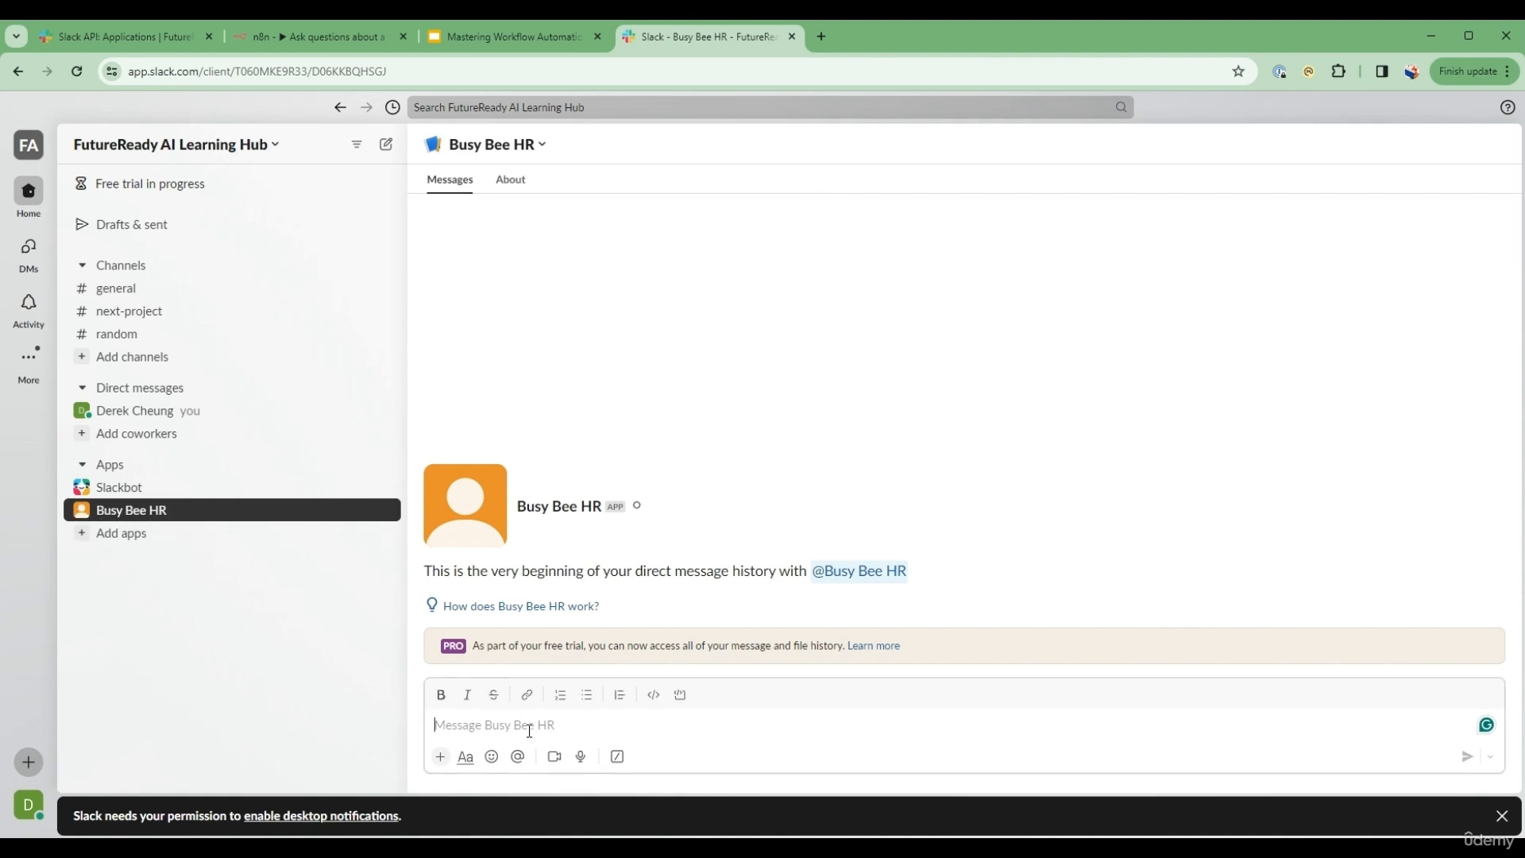
type("/a")
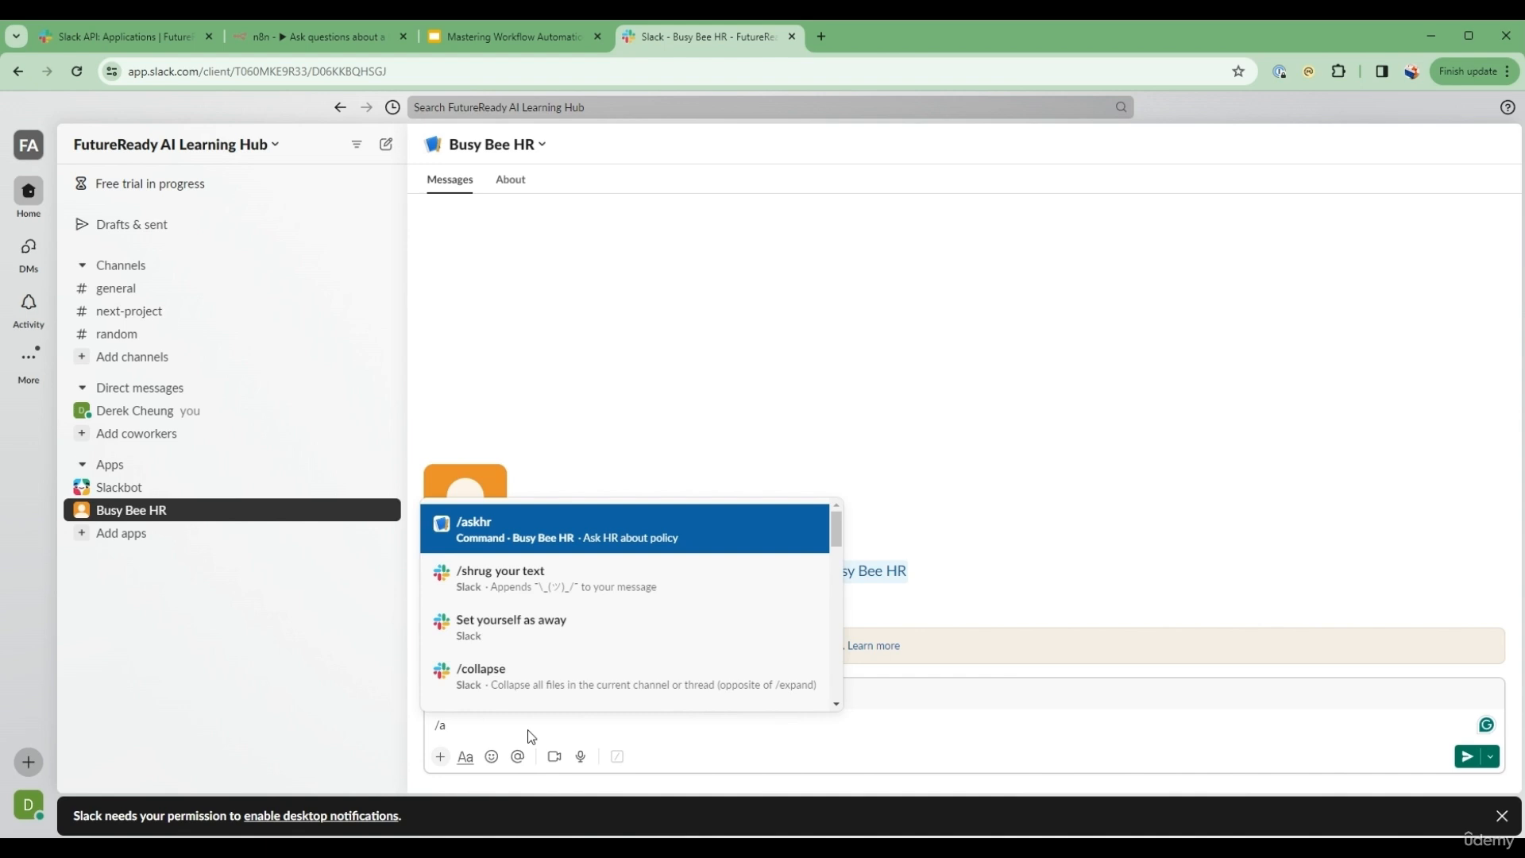
type("skhr")
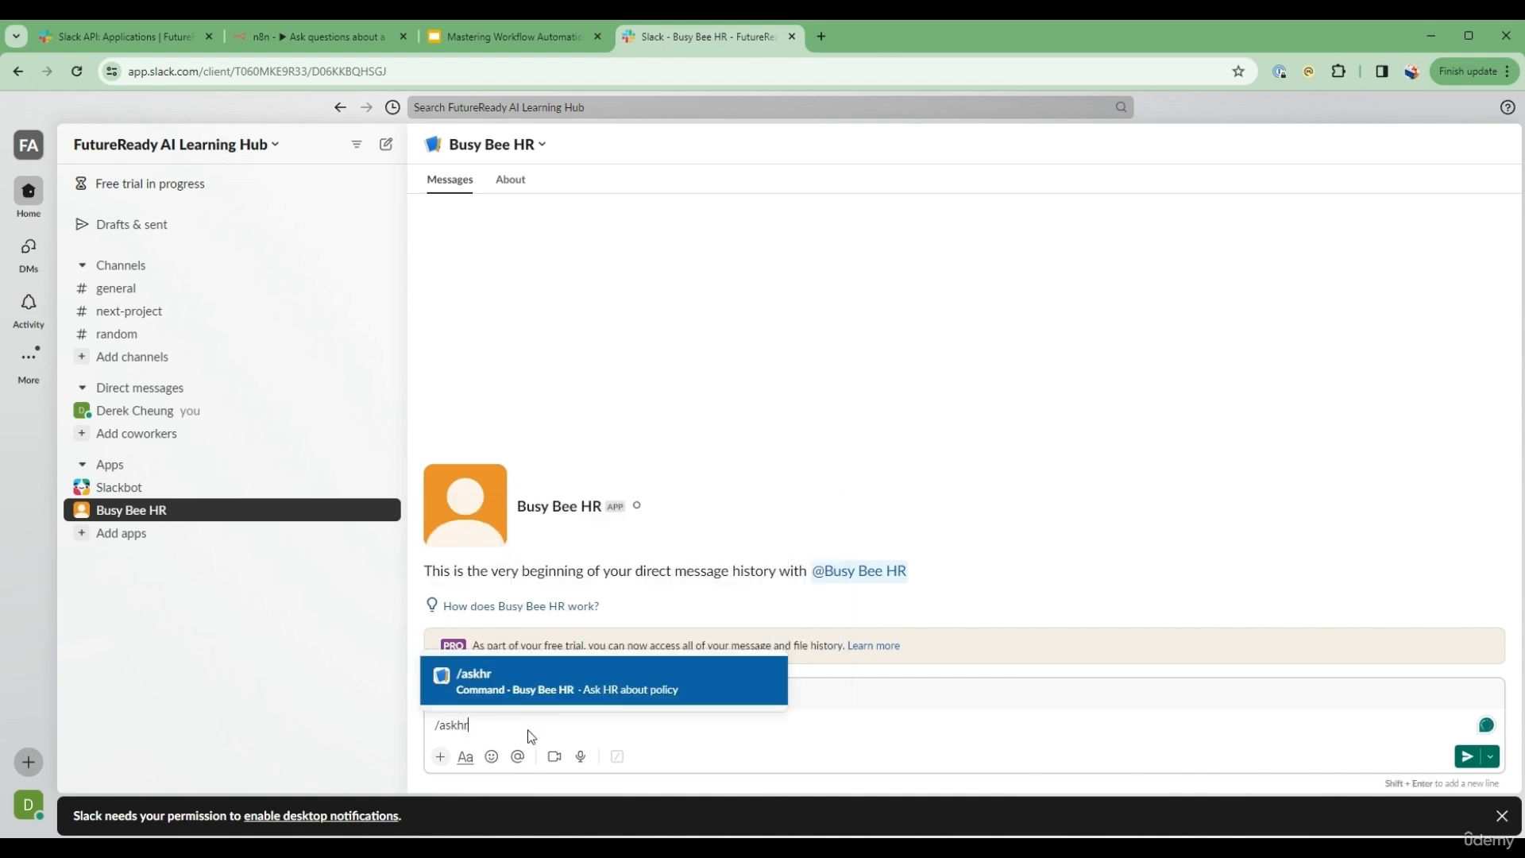
type(" what is")
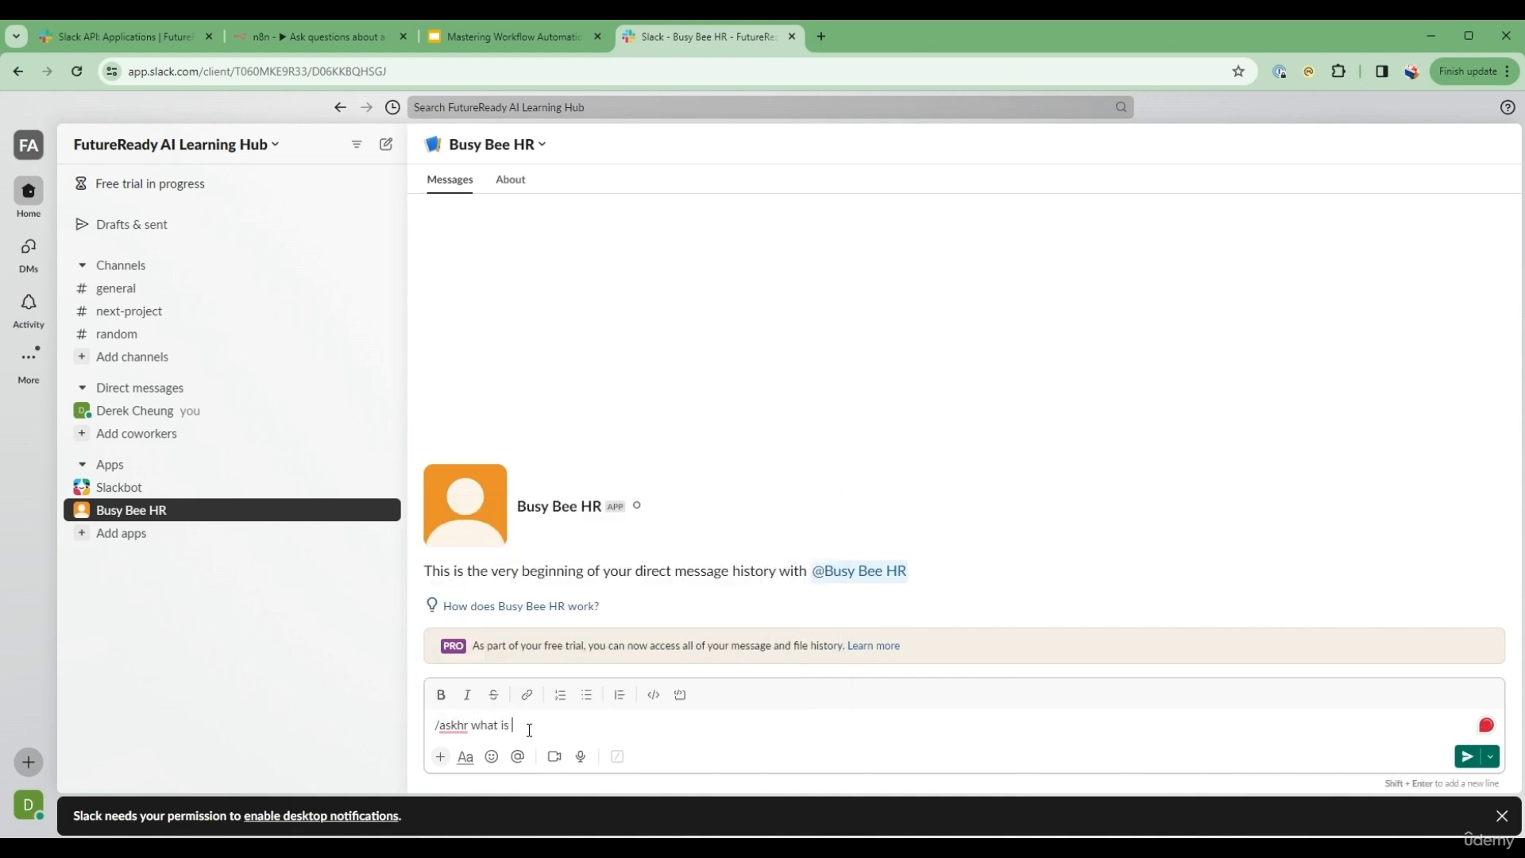
type(" the overtime policy")
key("Return")
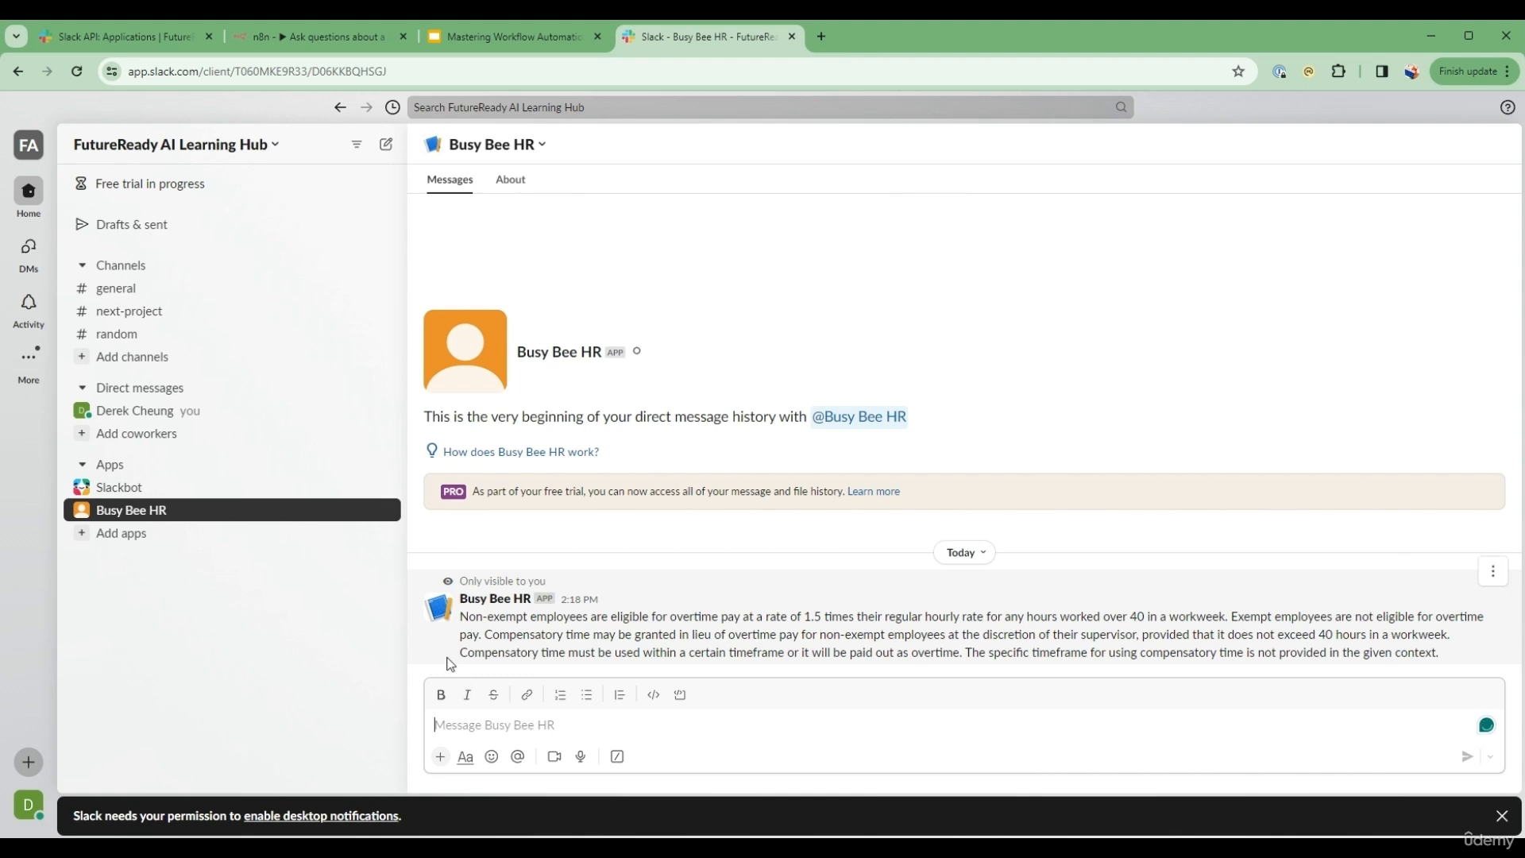
left_click_drag(458, 627, 1252, 691)
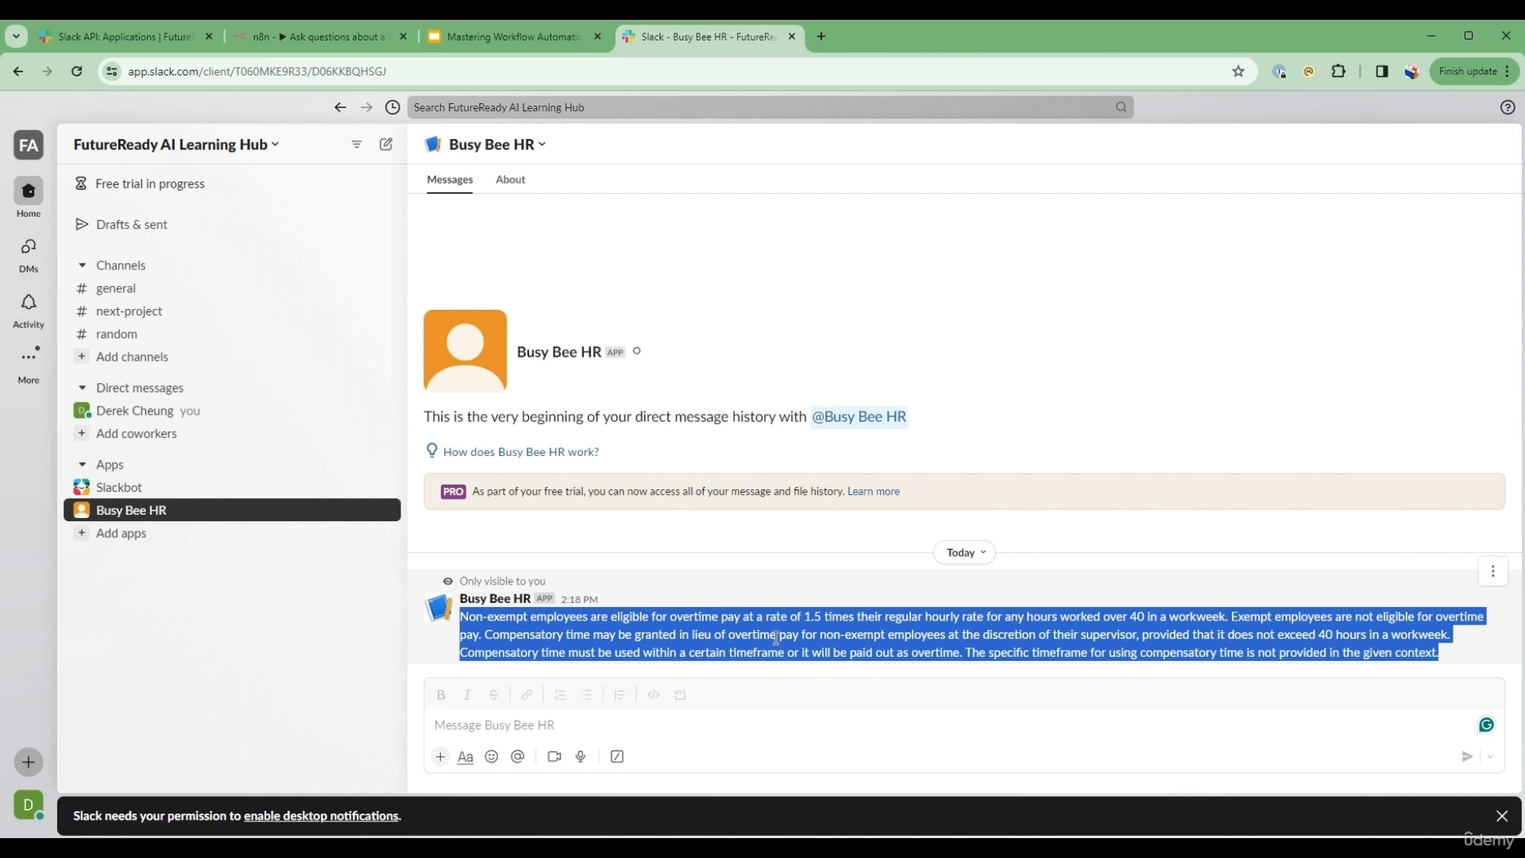
Step: Ask "What is the overtime policy" with the /askhr command in the general channel
left_click(104, 295)
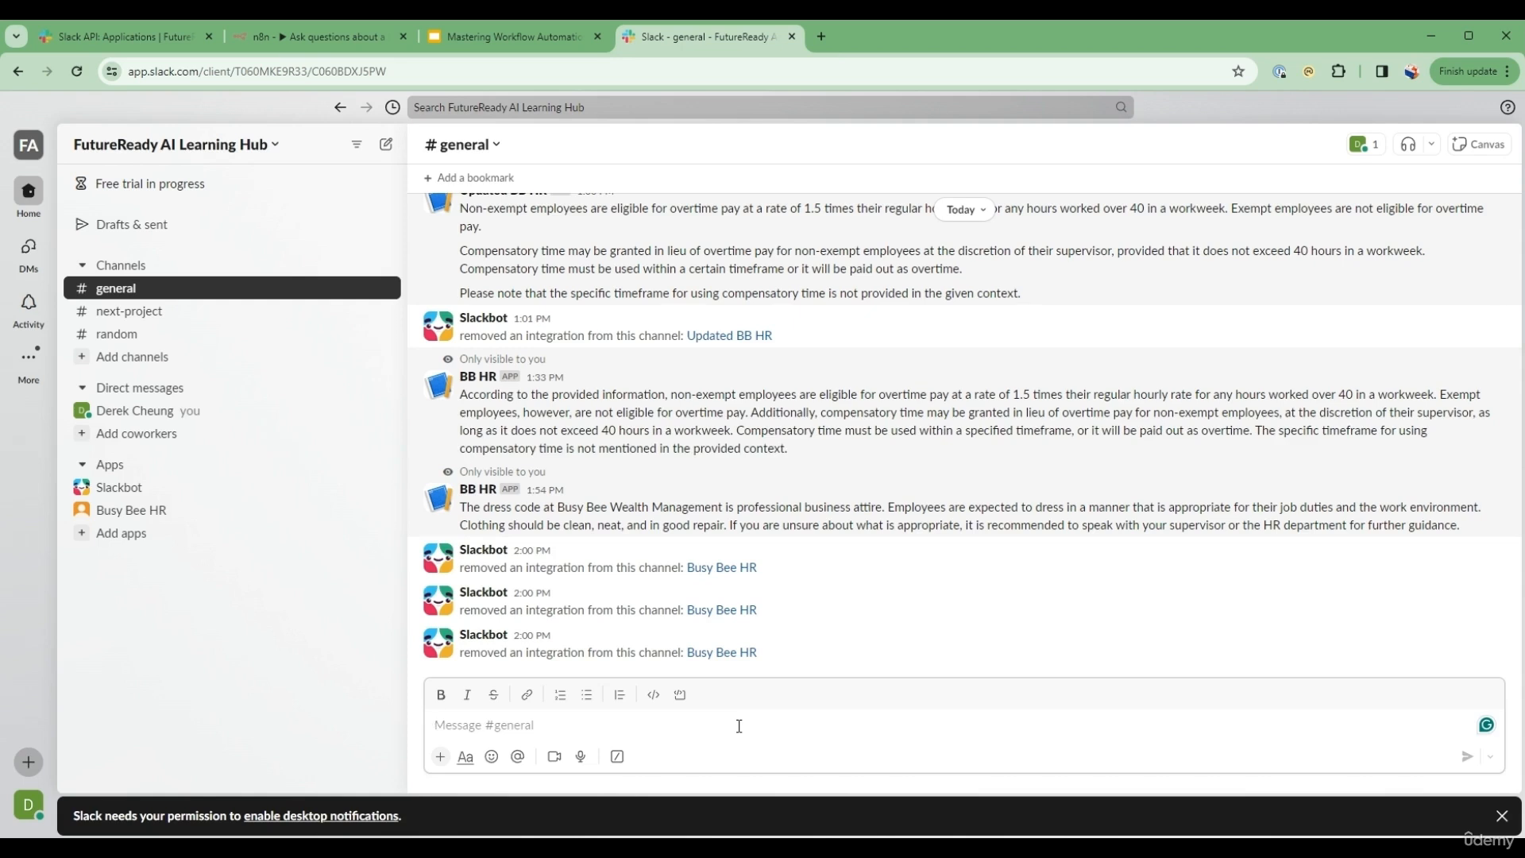
type("/")
key("Return")
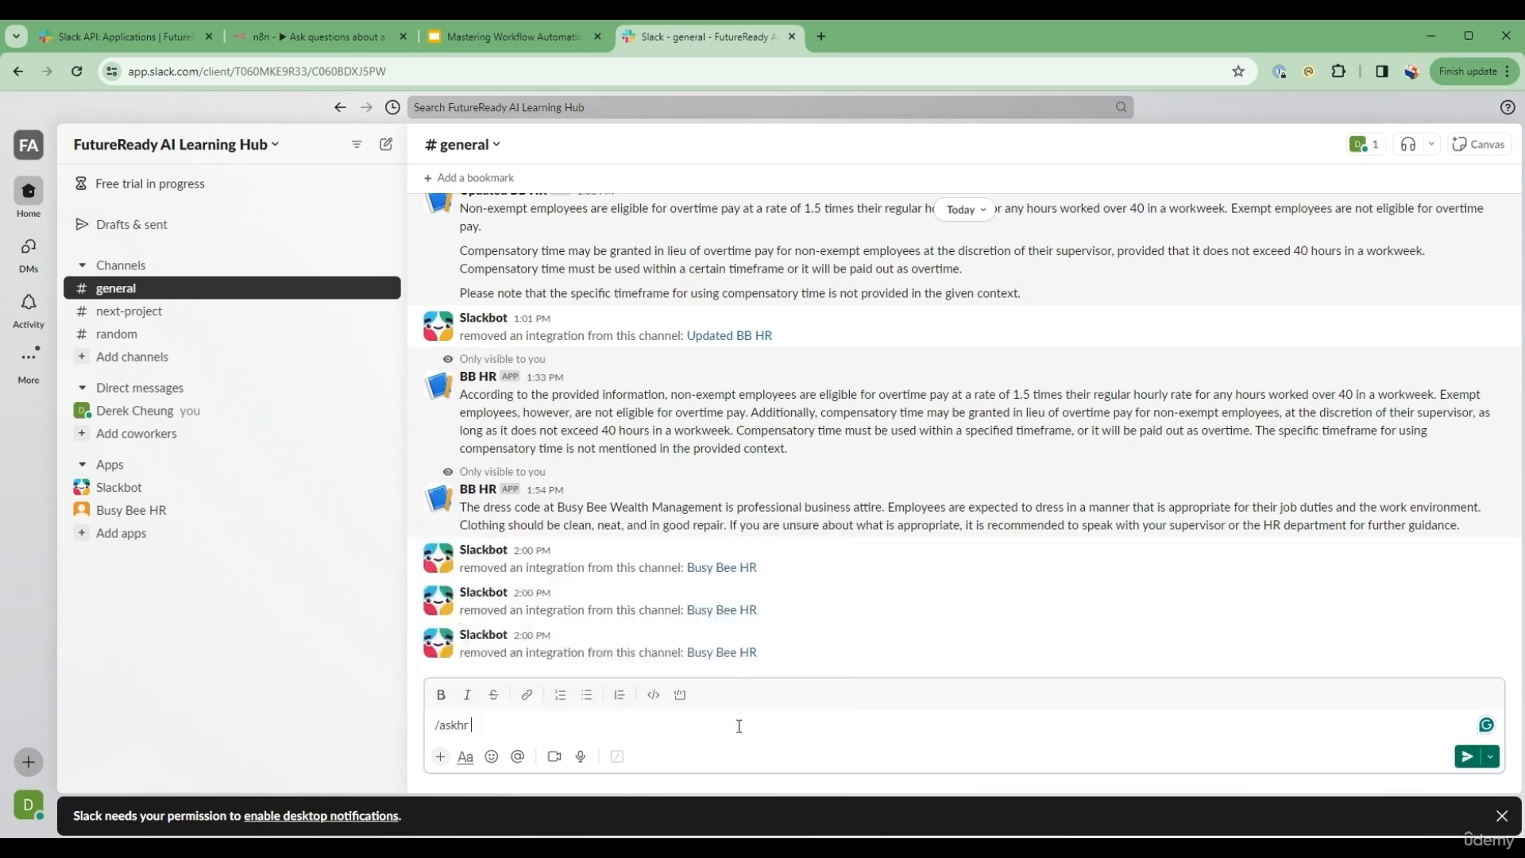
type("What is the overtime policy")
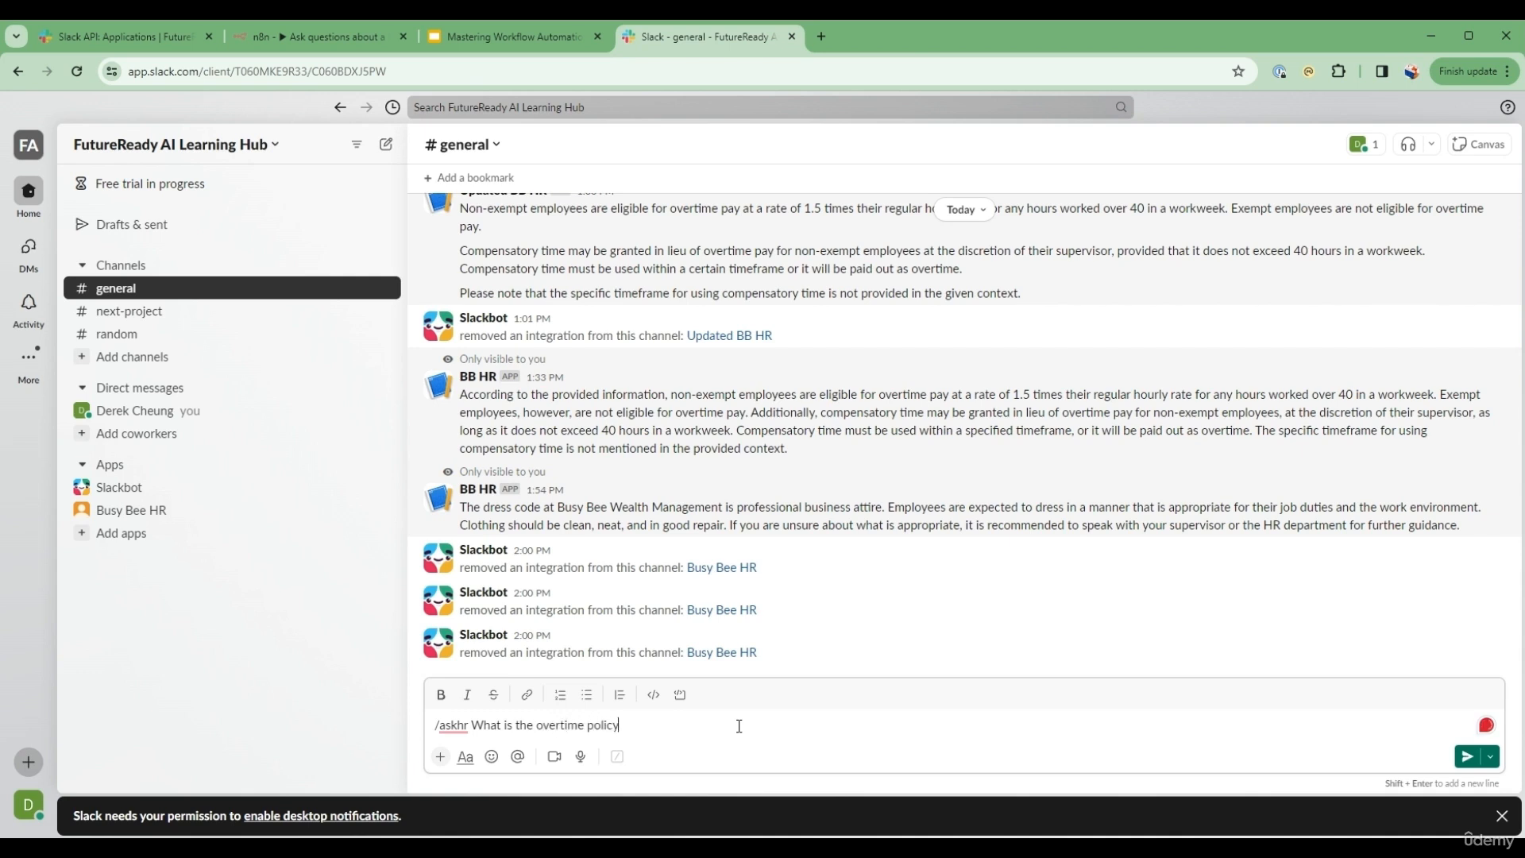
key("Return")
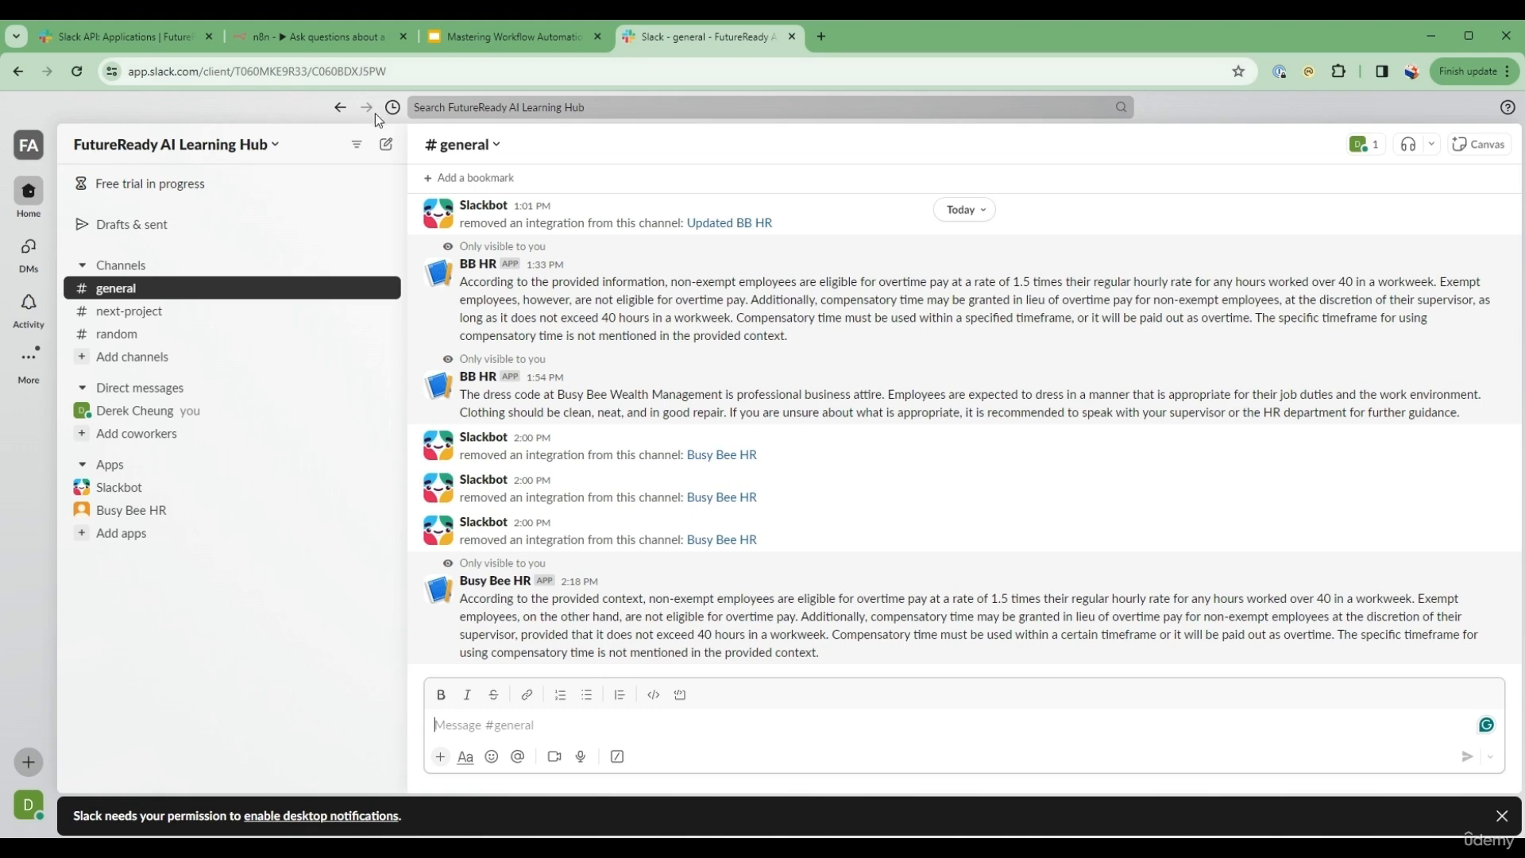
Step: Switch to the n8n workflow and inspect the question text received by the Webhook node in the latest execution
left_click(353, 49)
left_click(98, 115)
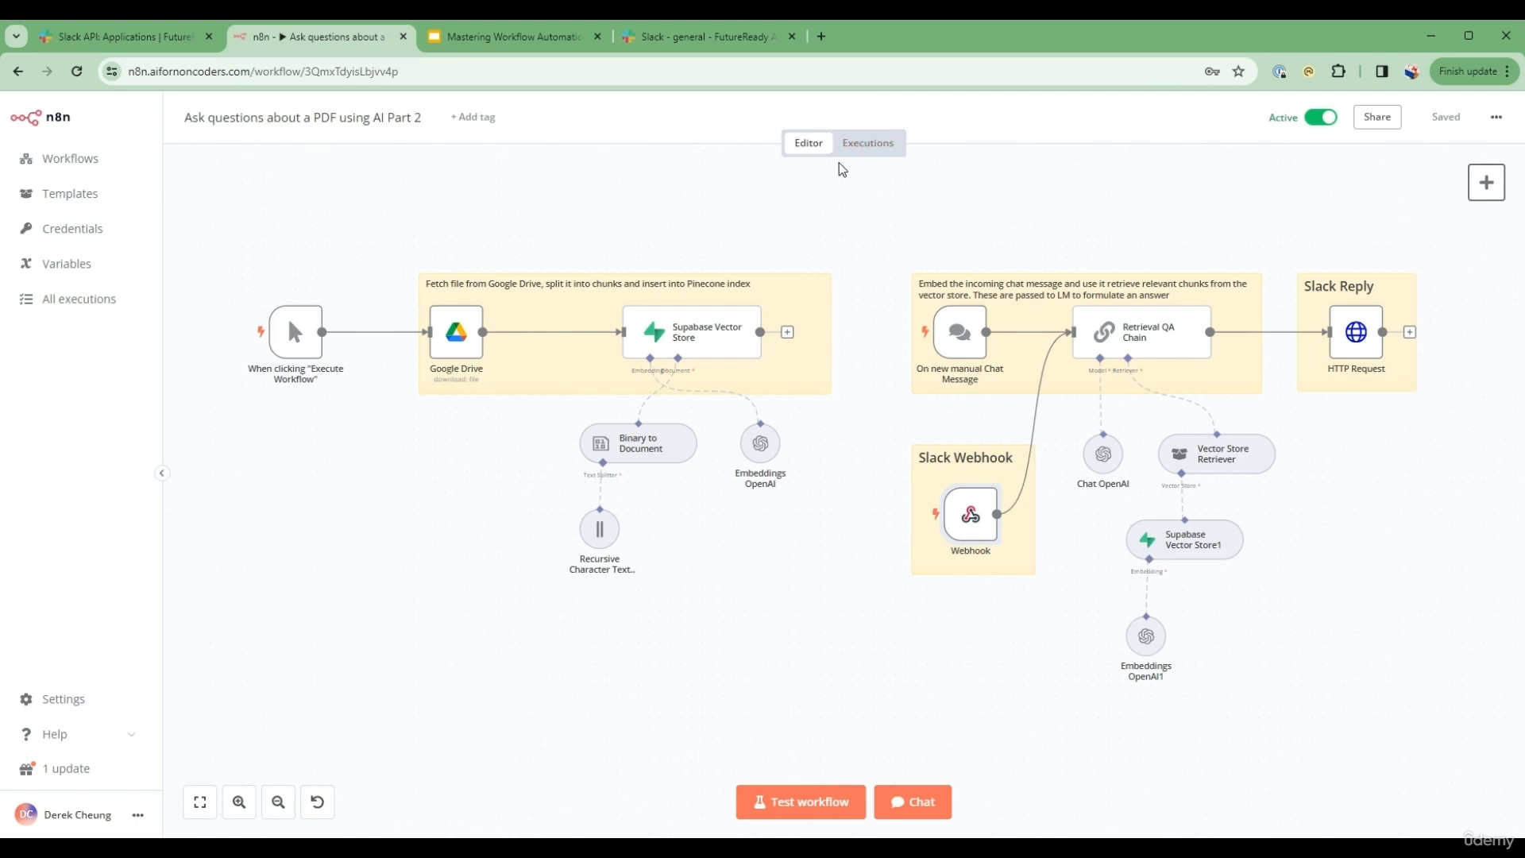
left_click(863, 151)
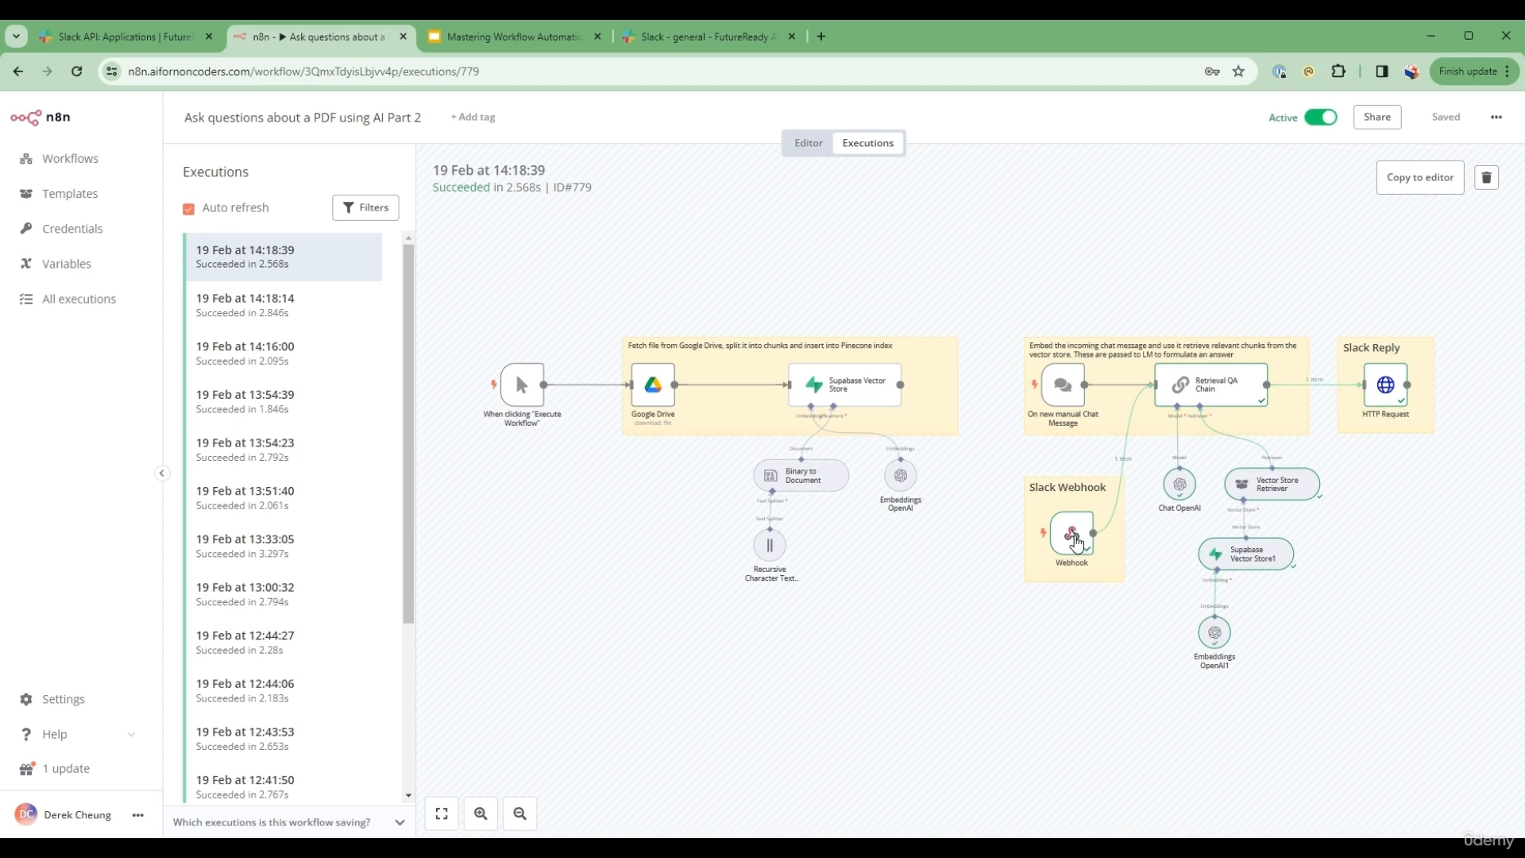
double_click(1068, 543)
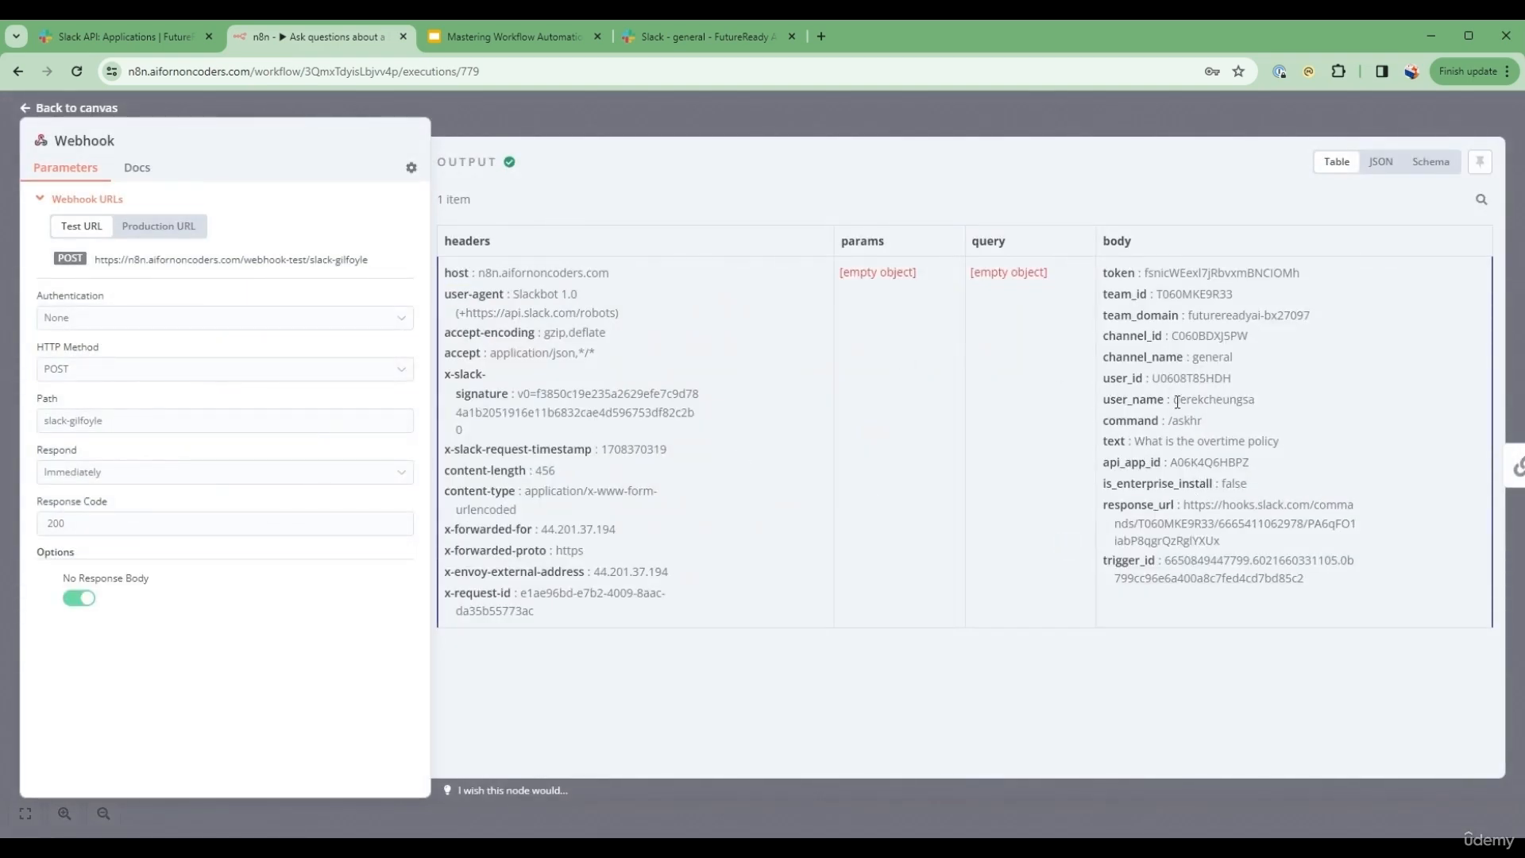
left_click_drag(1140, 439, 1280, 441)
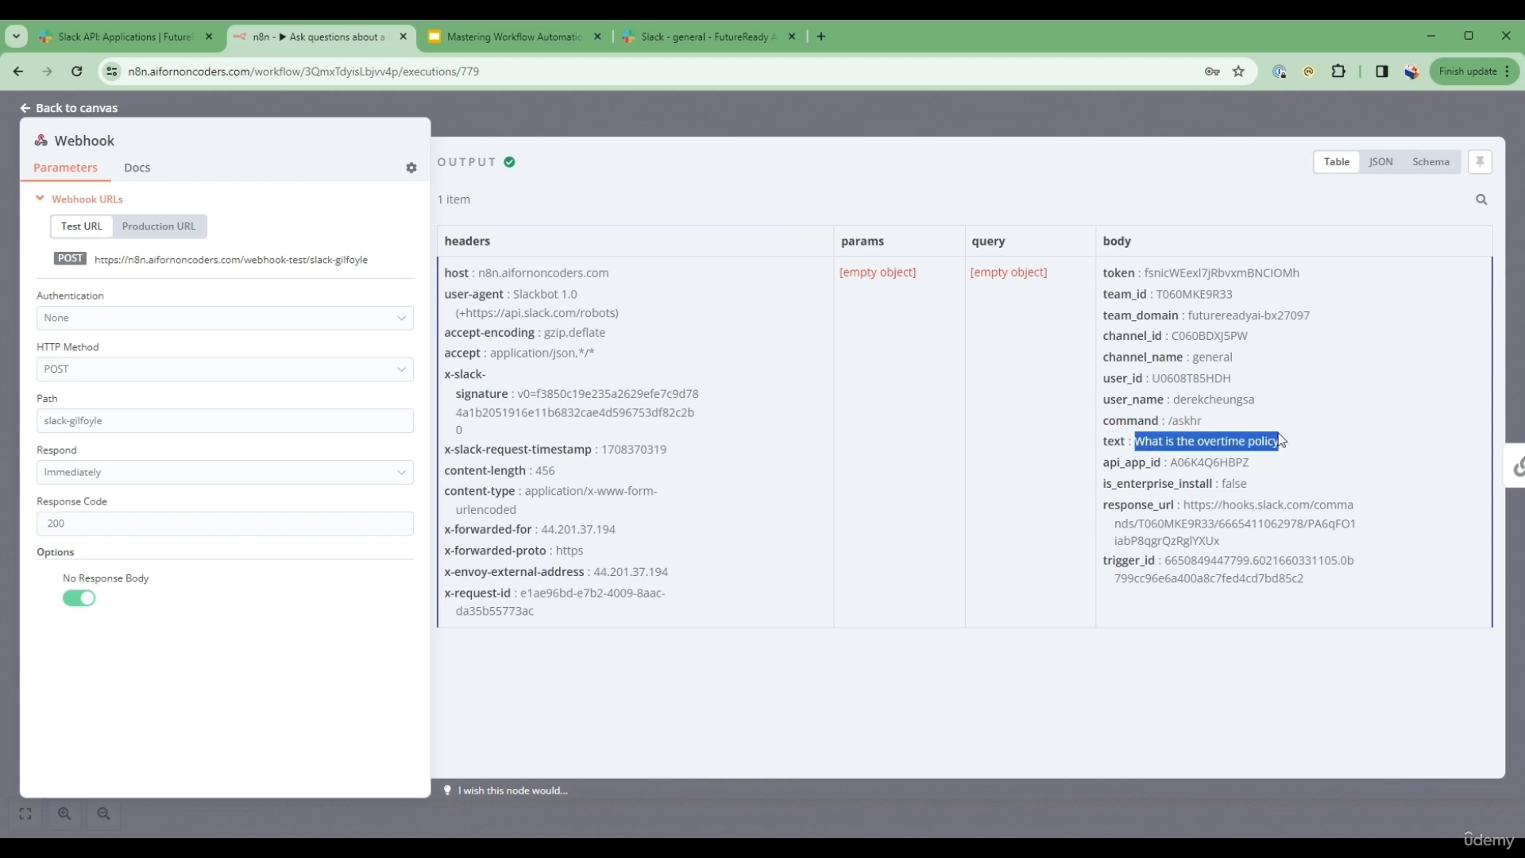
left_click(105, 111)
Step: Examine the Retrieval QA Chain node's logs in this execution, including the Vector Store Retriever and Supabase Vector Store1 entries
double_click(1219, 393)
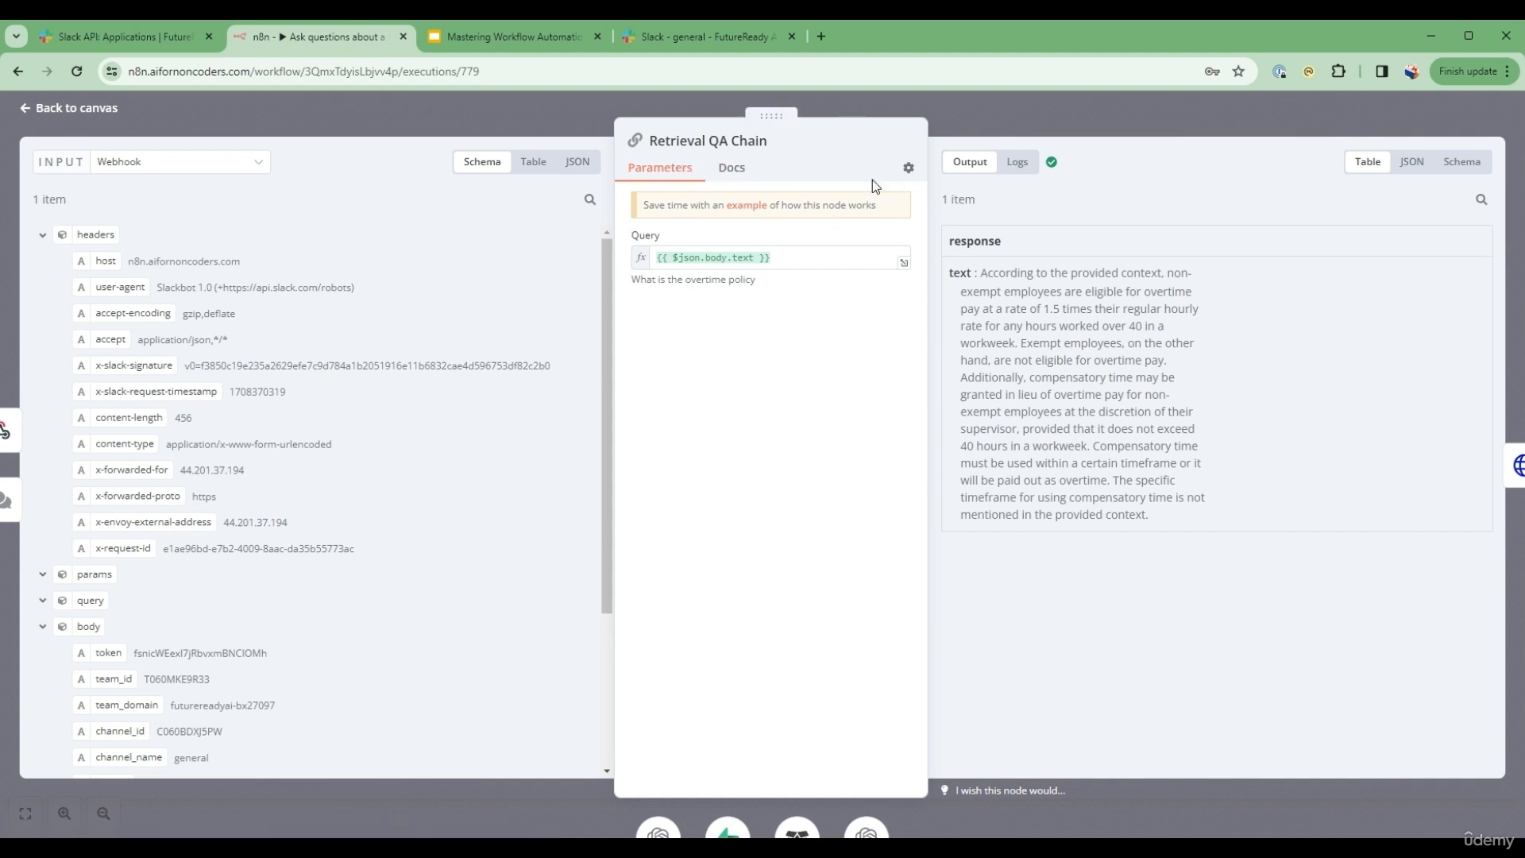
left_click(1017, 163)
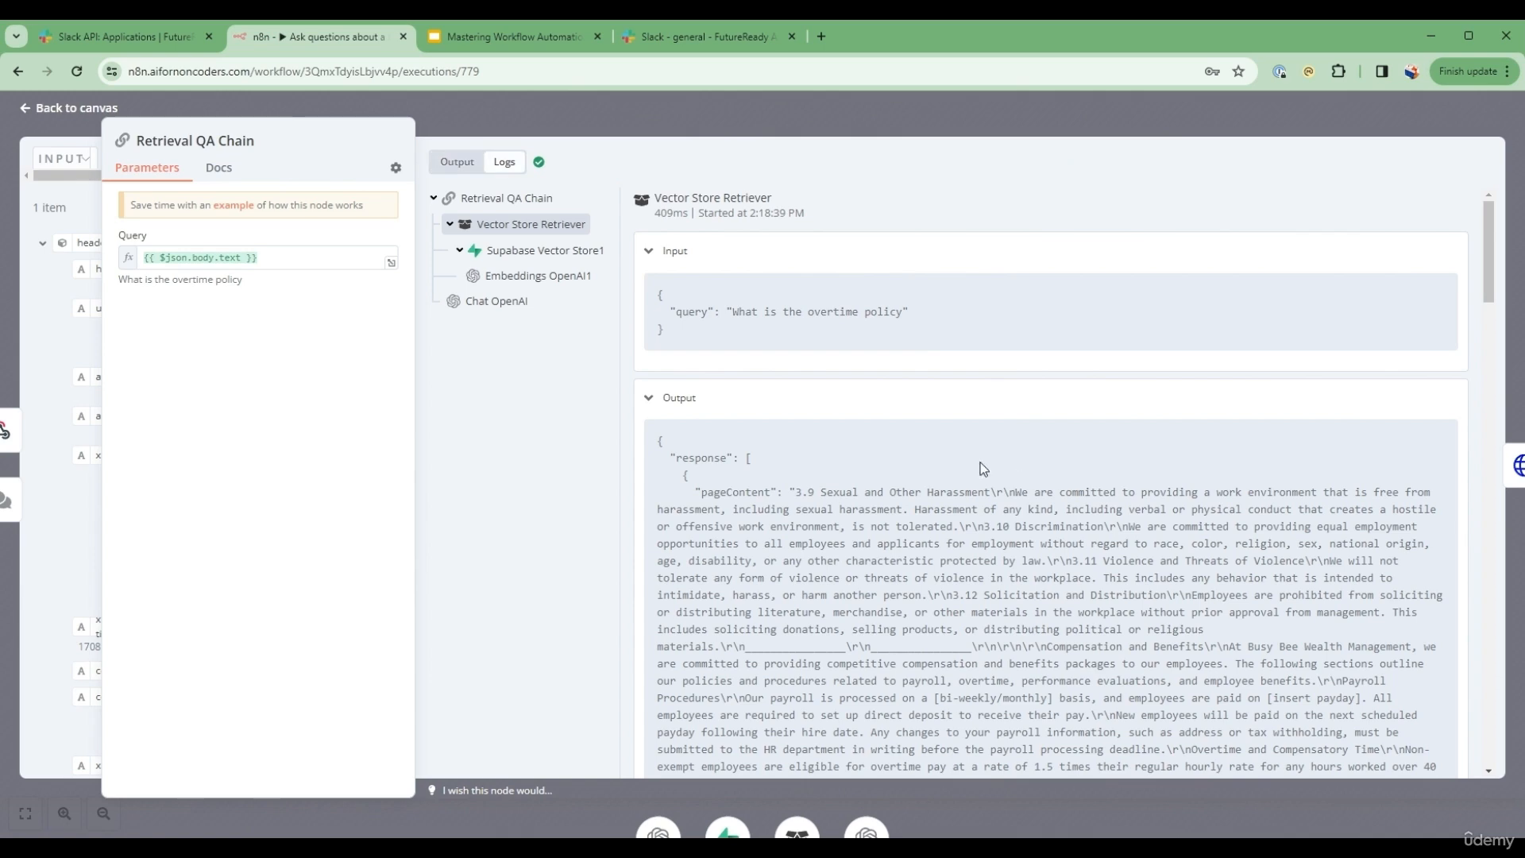
scroll(903, 420, "down", 6)
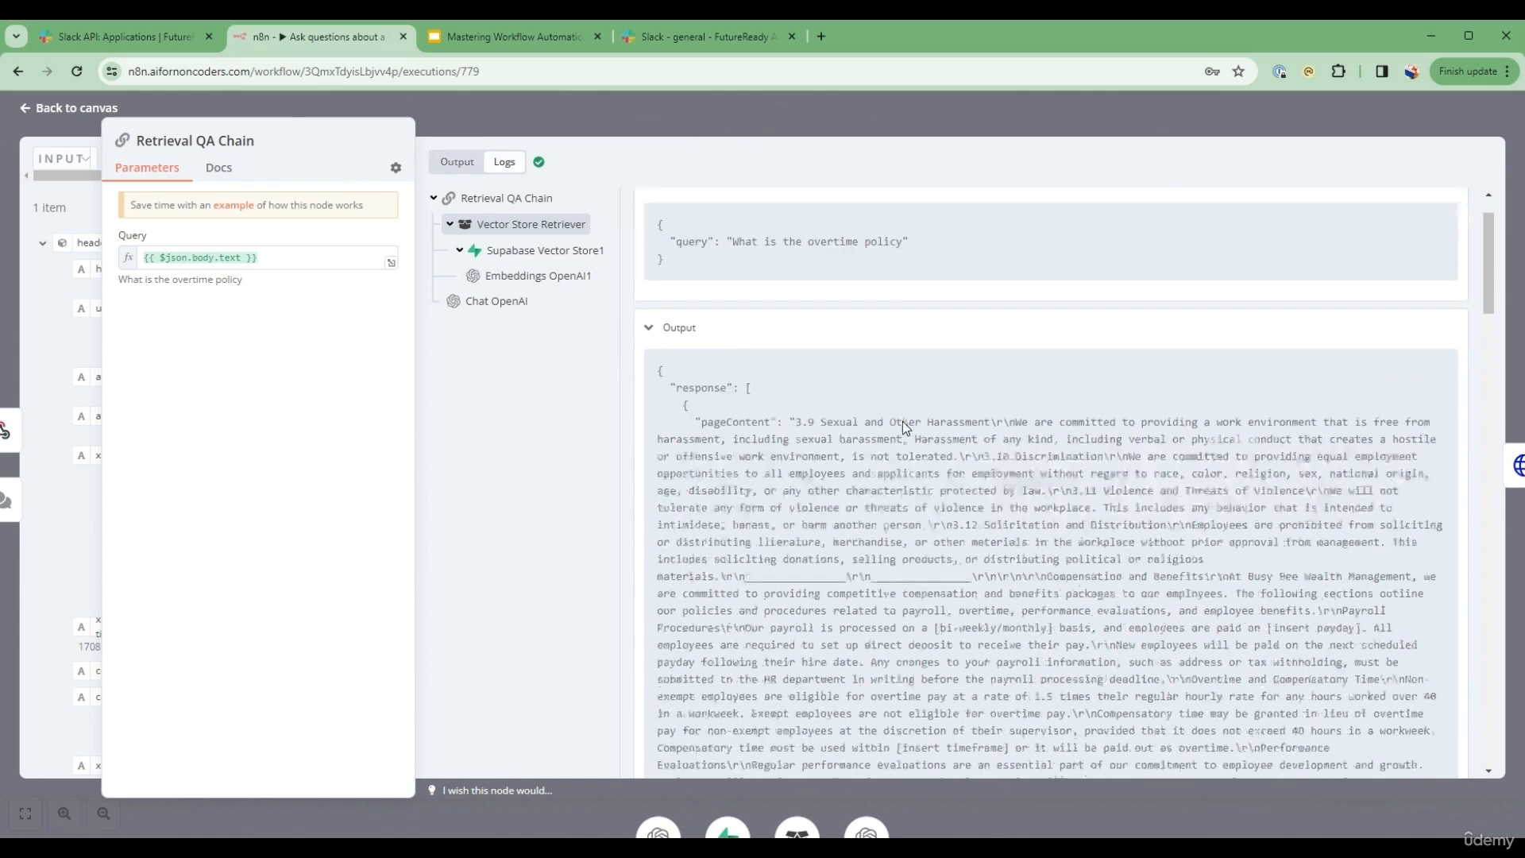
left_click(553, 253)
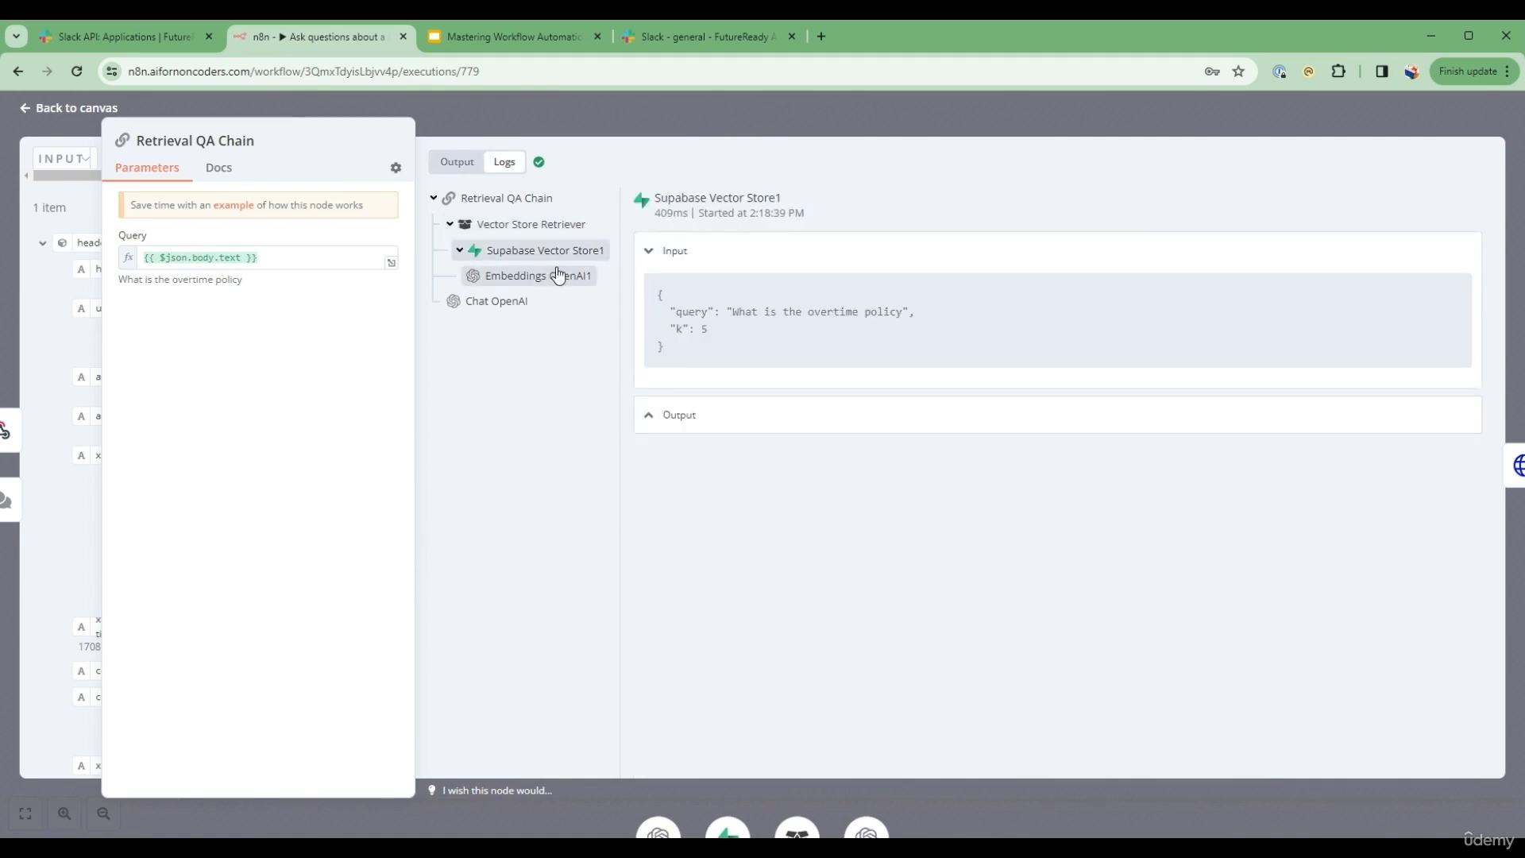
scroll(1129, 712, "down", 15)
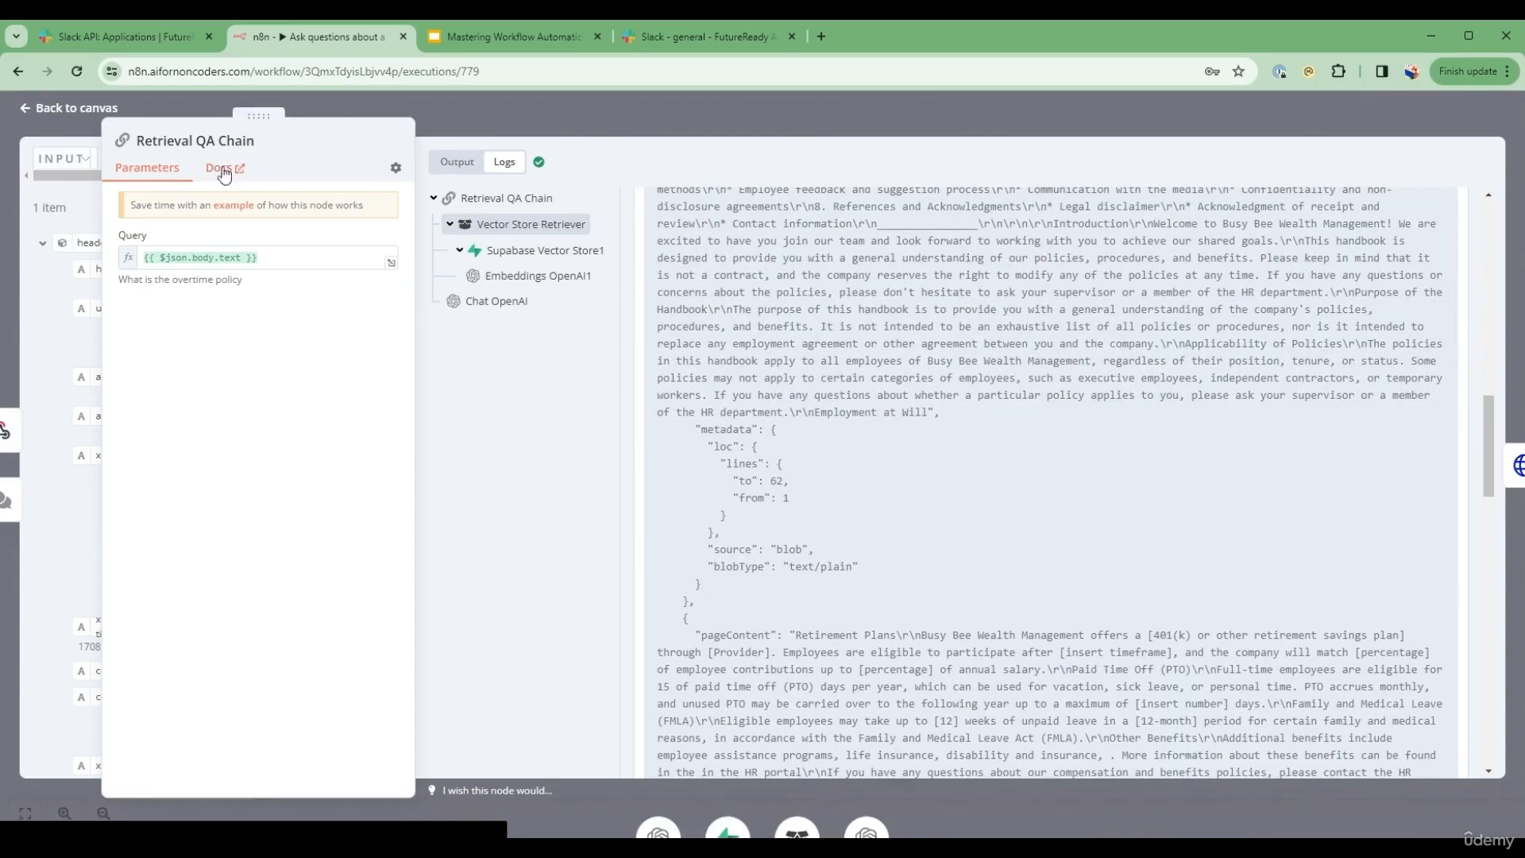
left_click(108, 121)
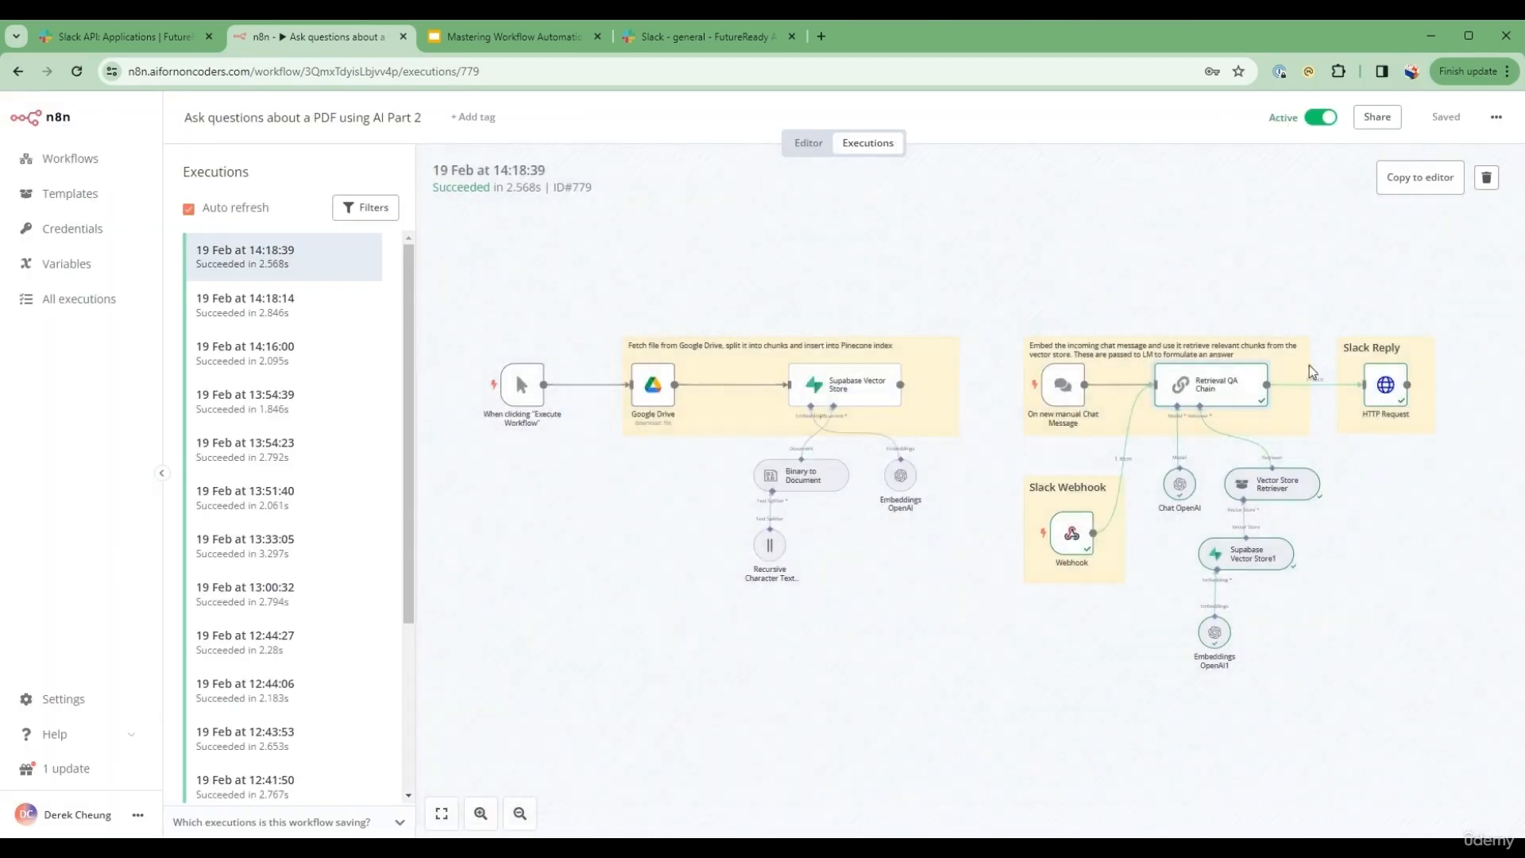
Step: Inspect the execution's HTTP Request node, widening its input area to read the answer text from the Retrieval QA Chain
double_click(1384, 385)
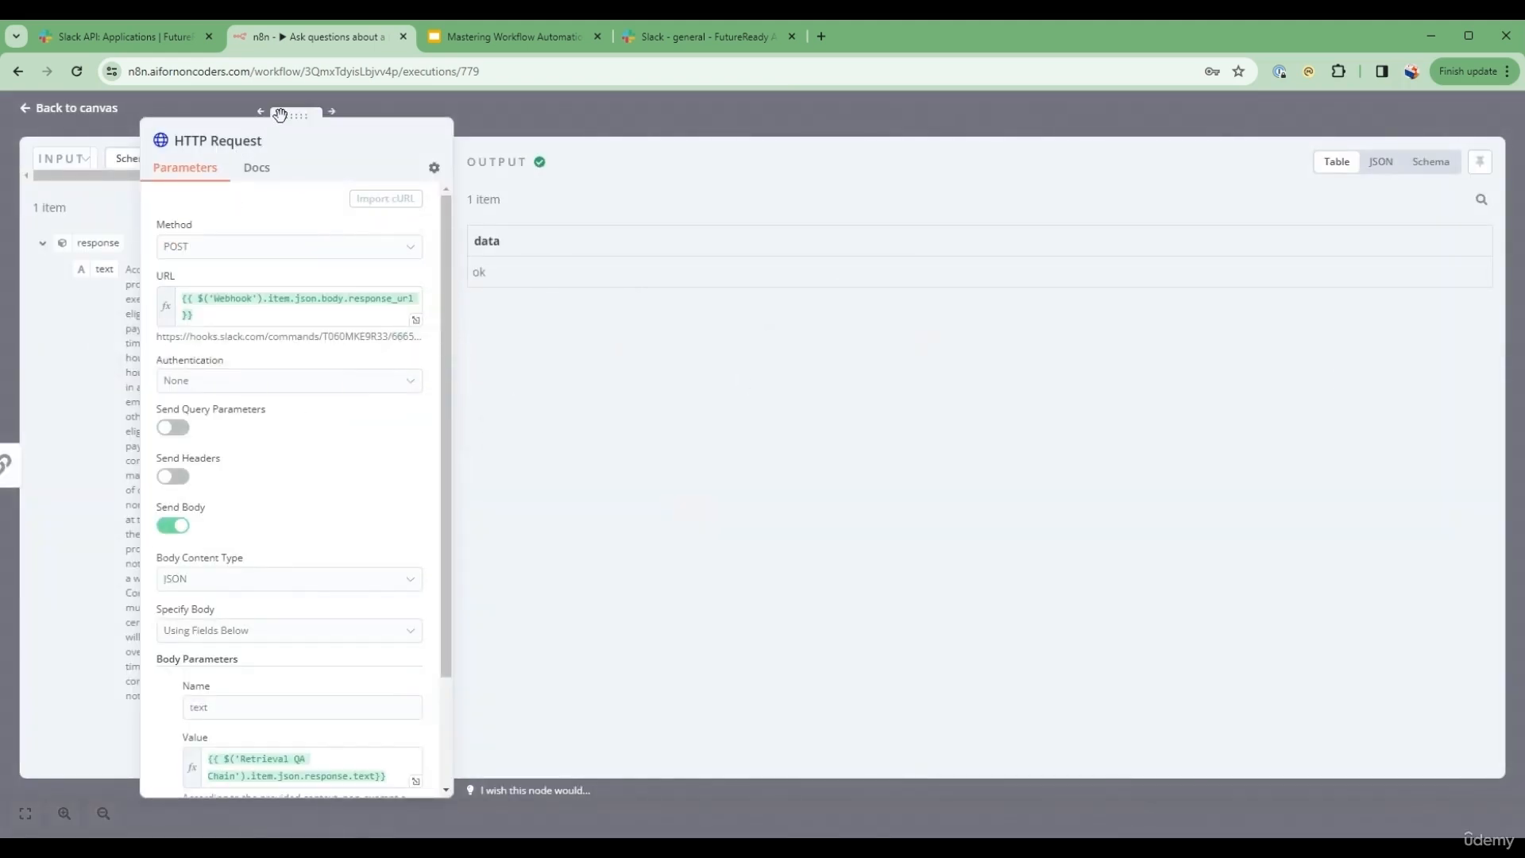
left_click_drag(282, 116, 836, 116)
left_click_drag(128, 270, 302, 351)
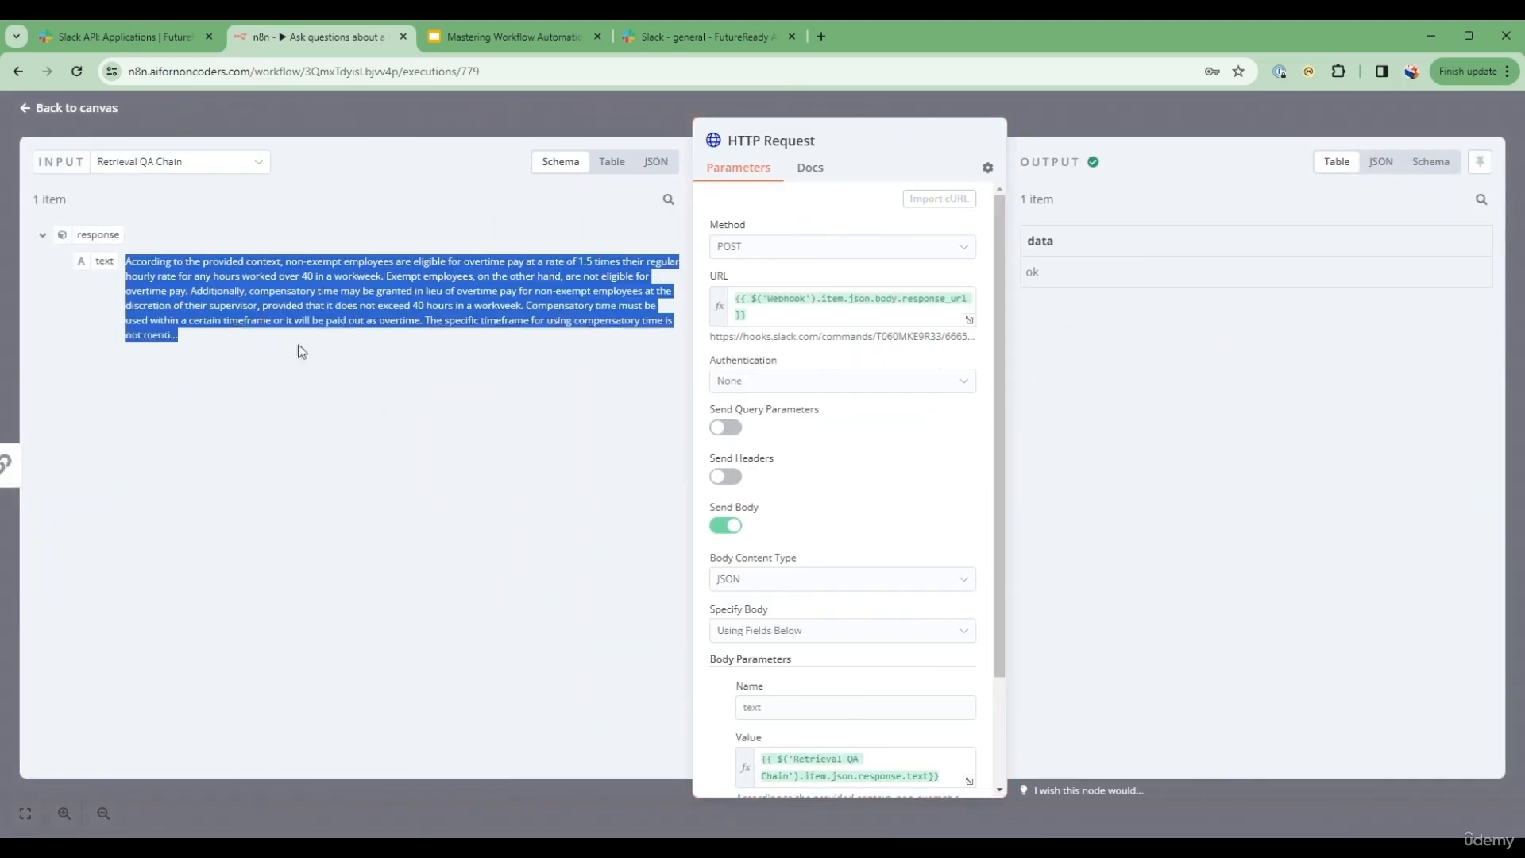